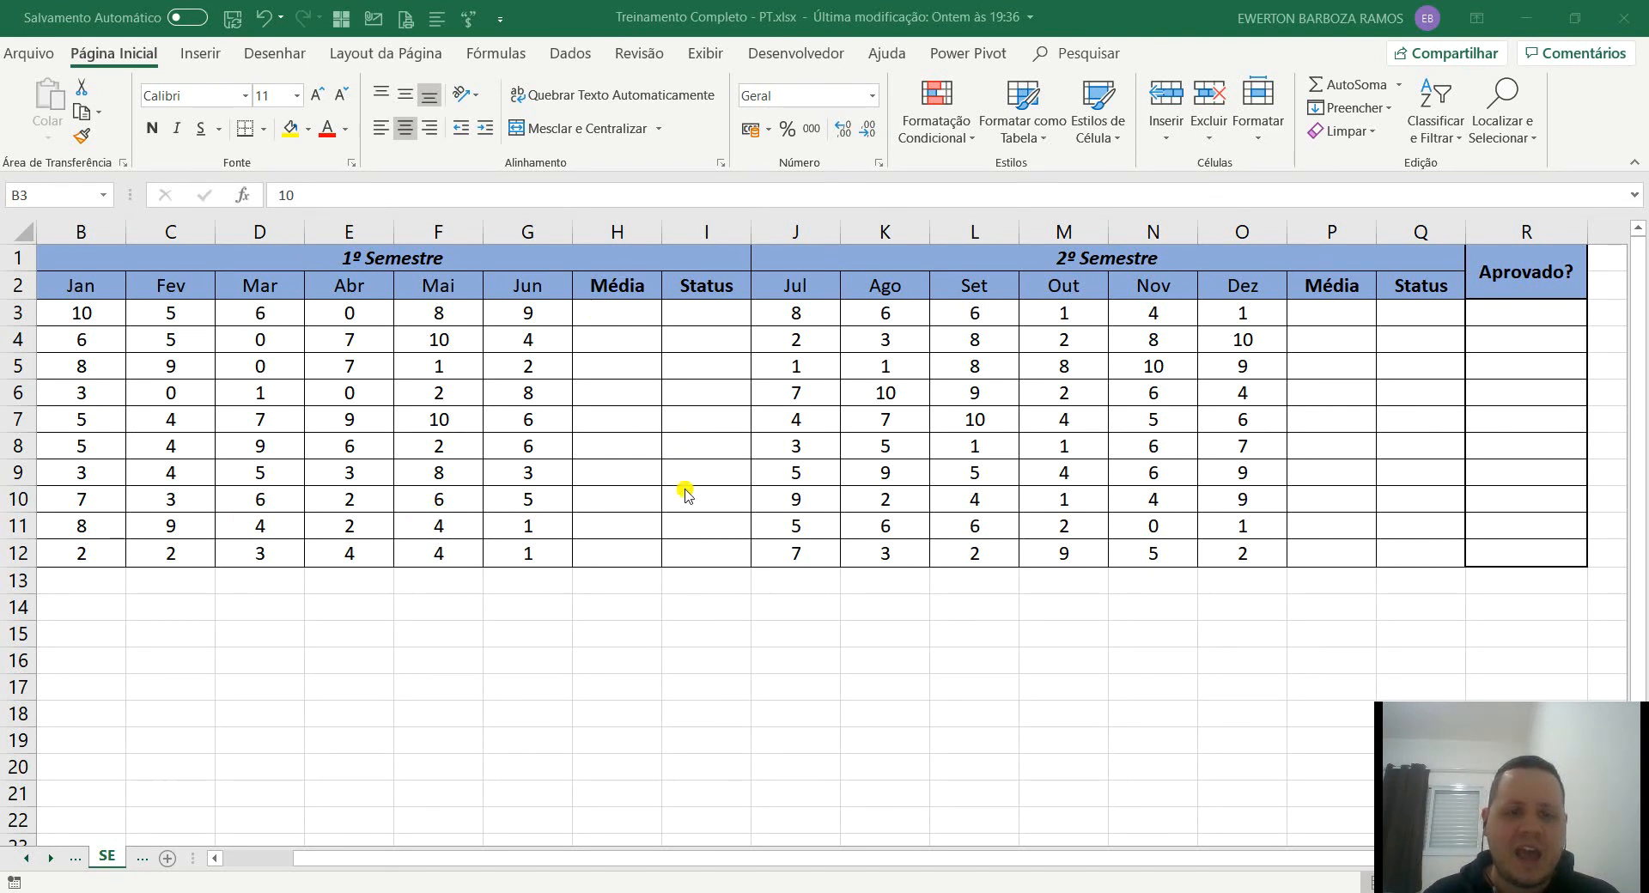
left_click(659, 422)
key("Left")
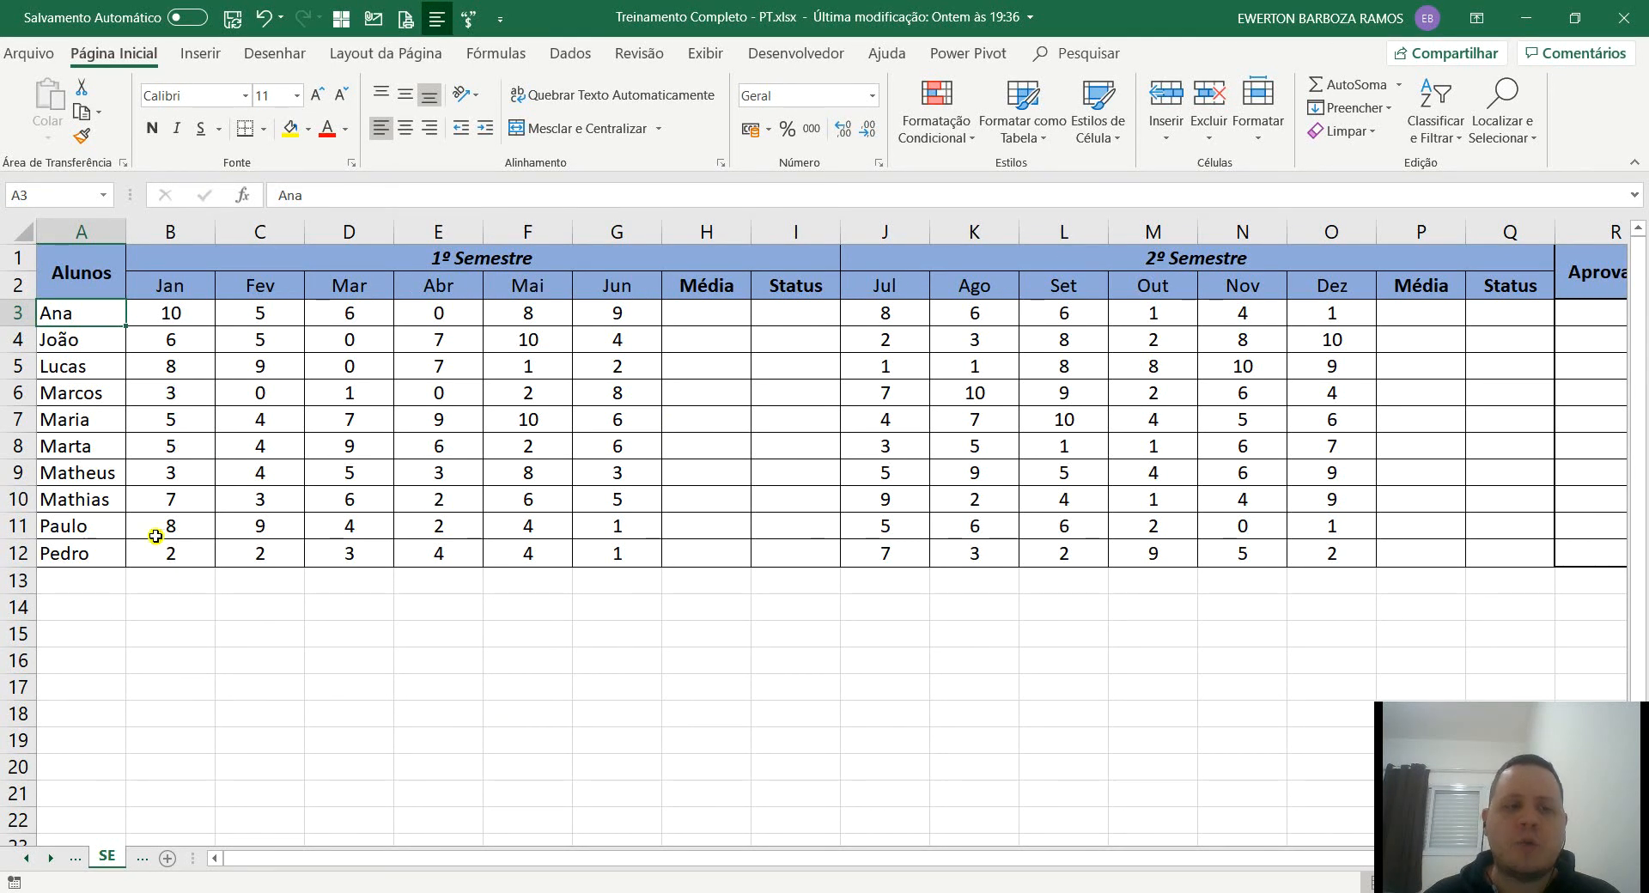
left_click_drag(170, 306, 608, 553)
left_click(607, 553)
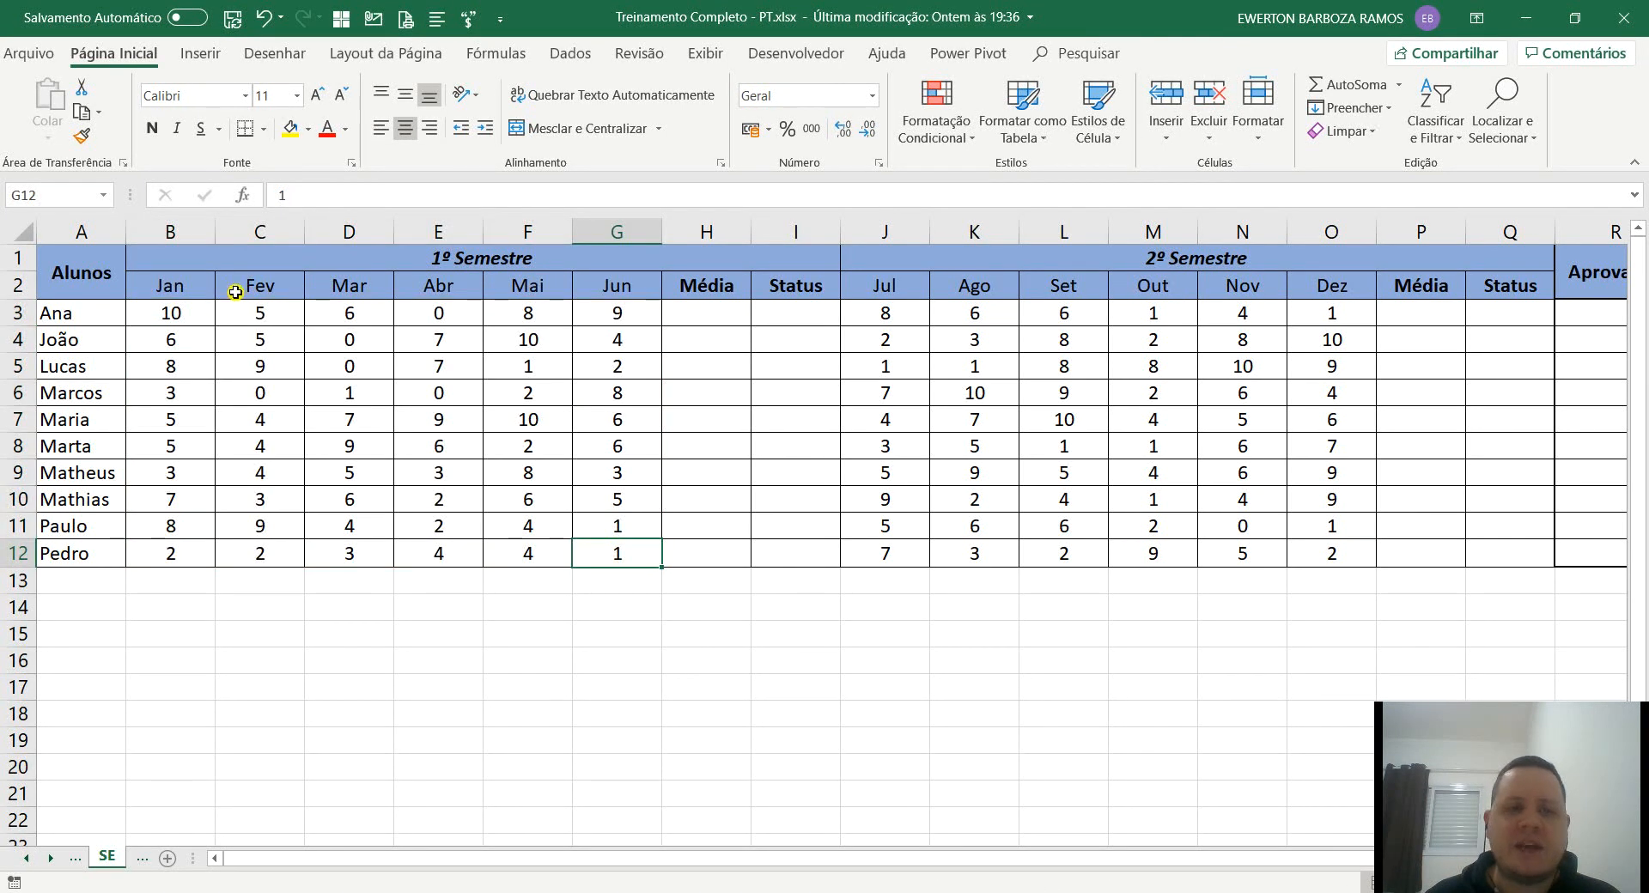
left_click(176, 314)
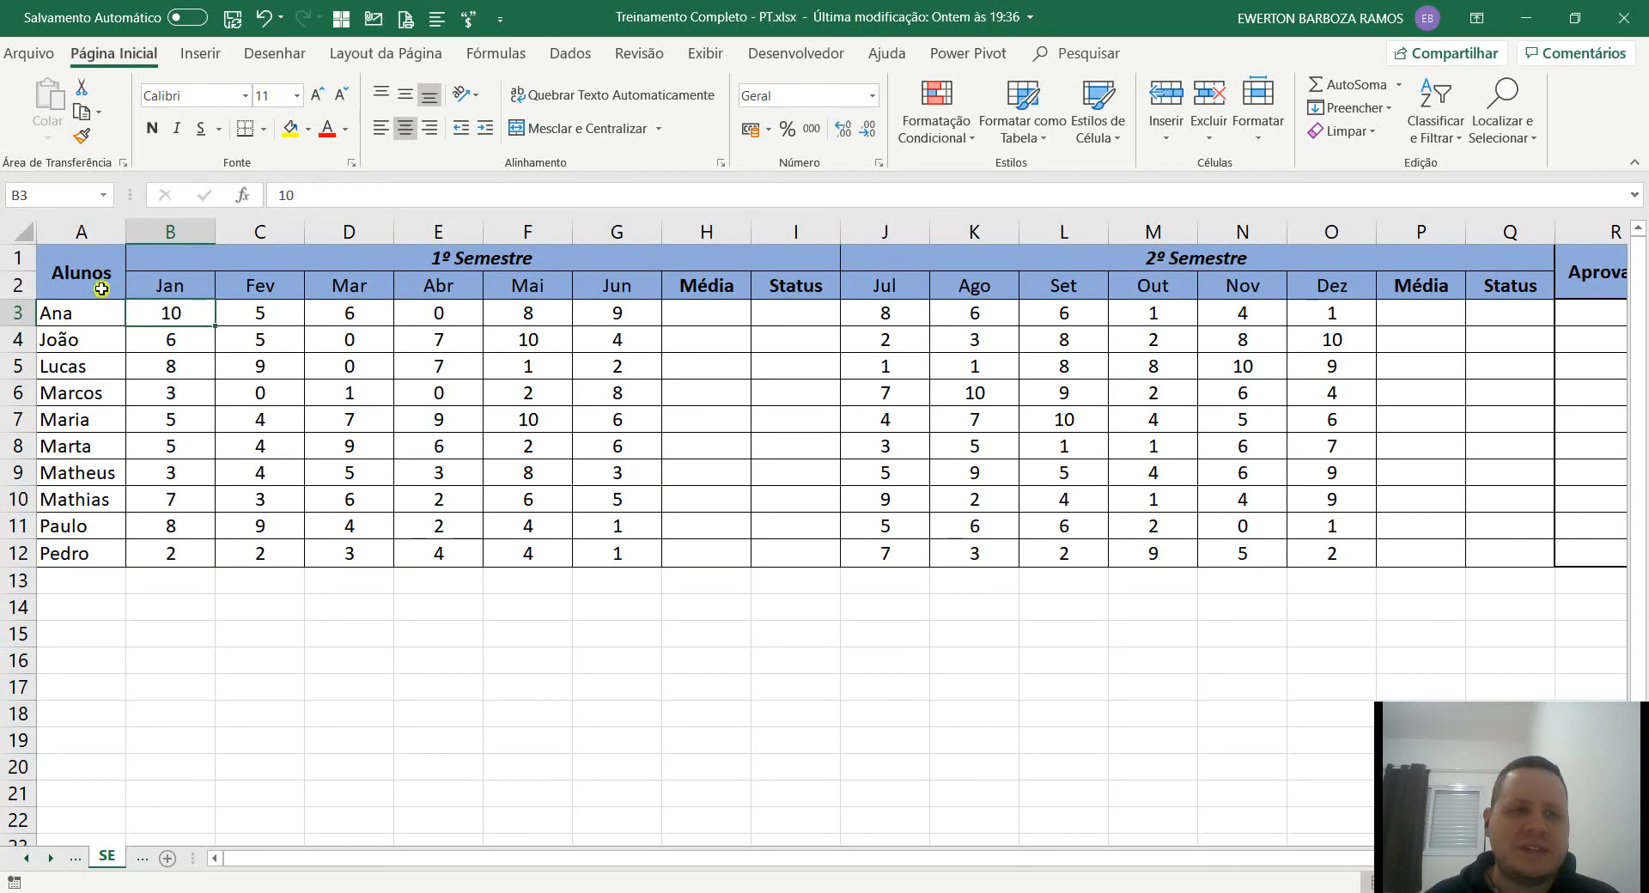
Try auto-fitting the width of every column on the sheet, and undo the change.
left_click(26, 230)
double_click(126, 232)
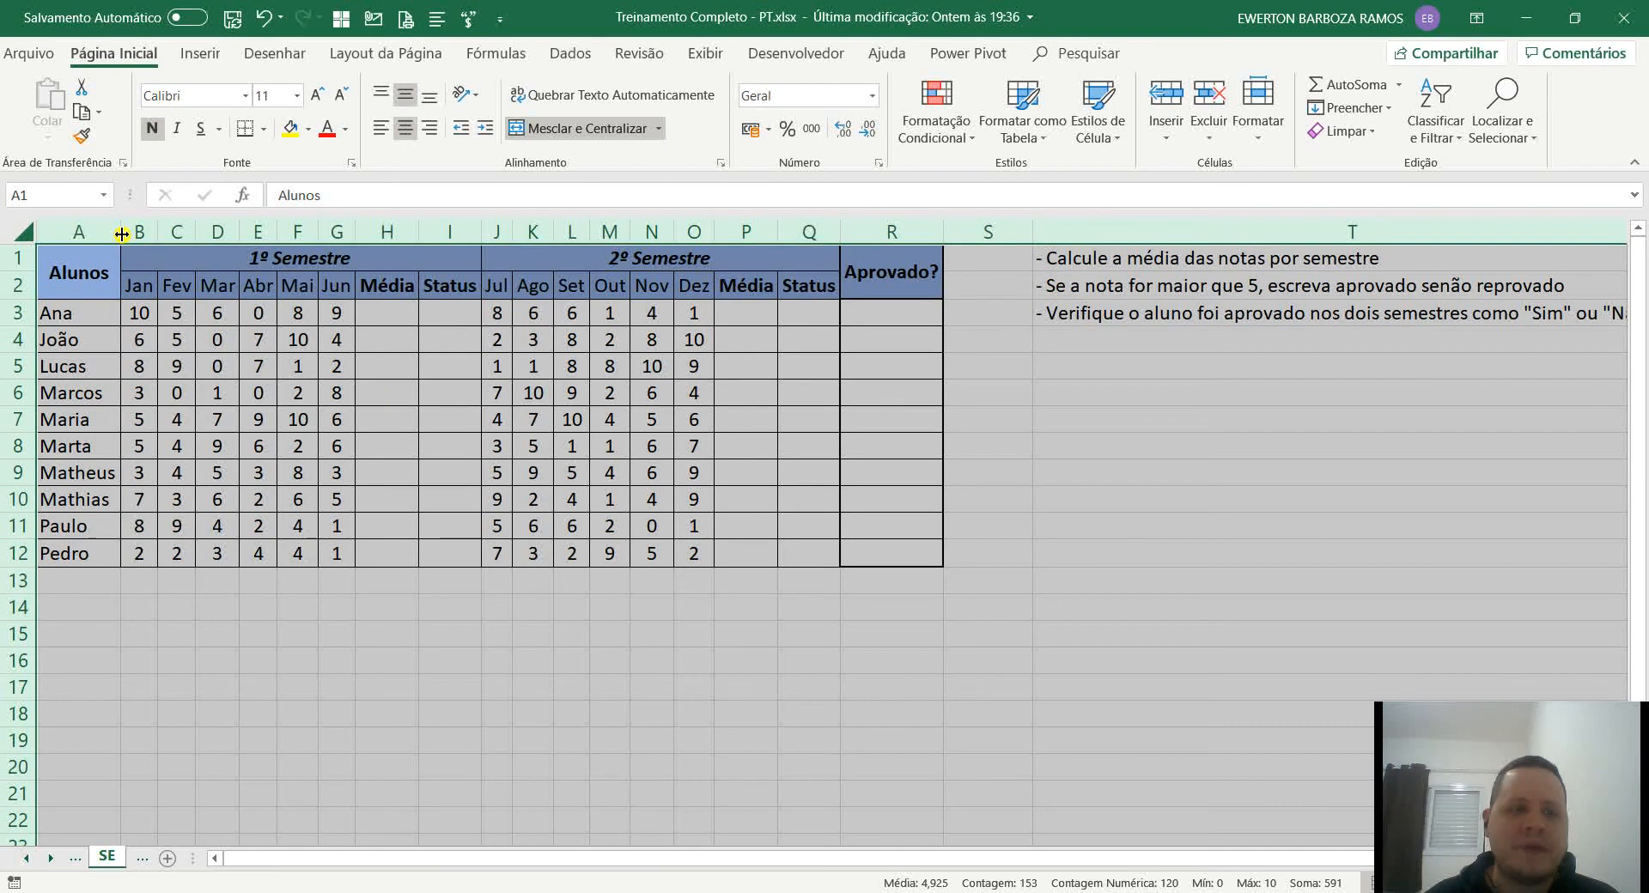
left_click(216, 388)
key("ctrl+z")
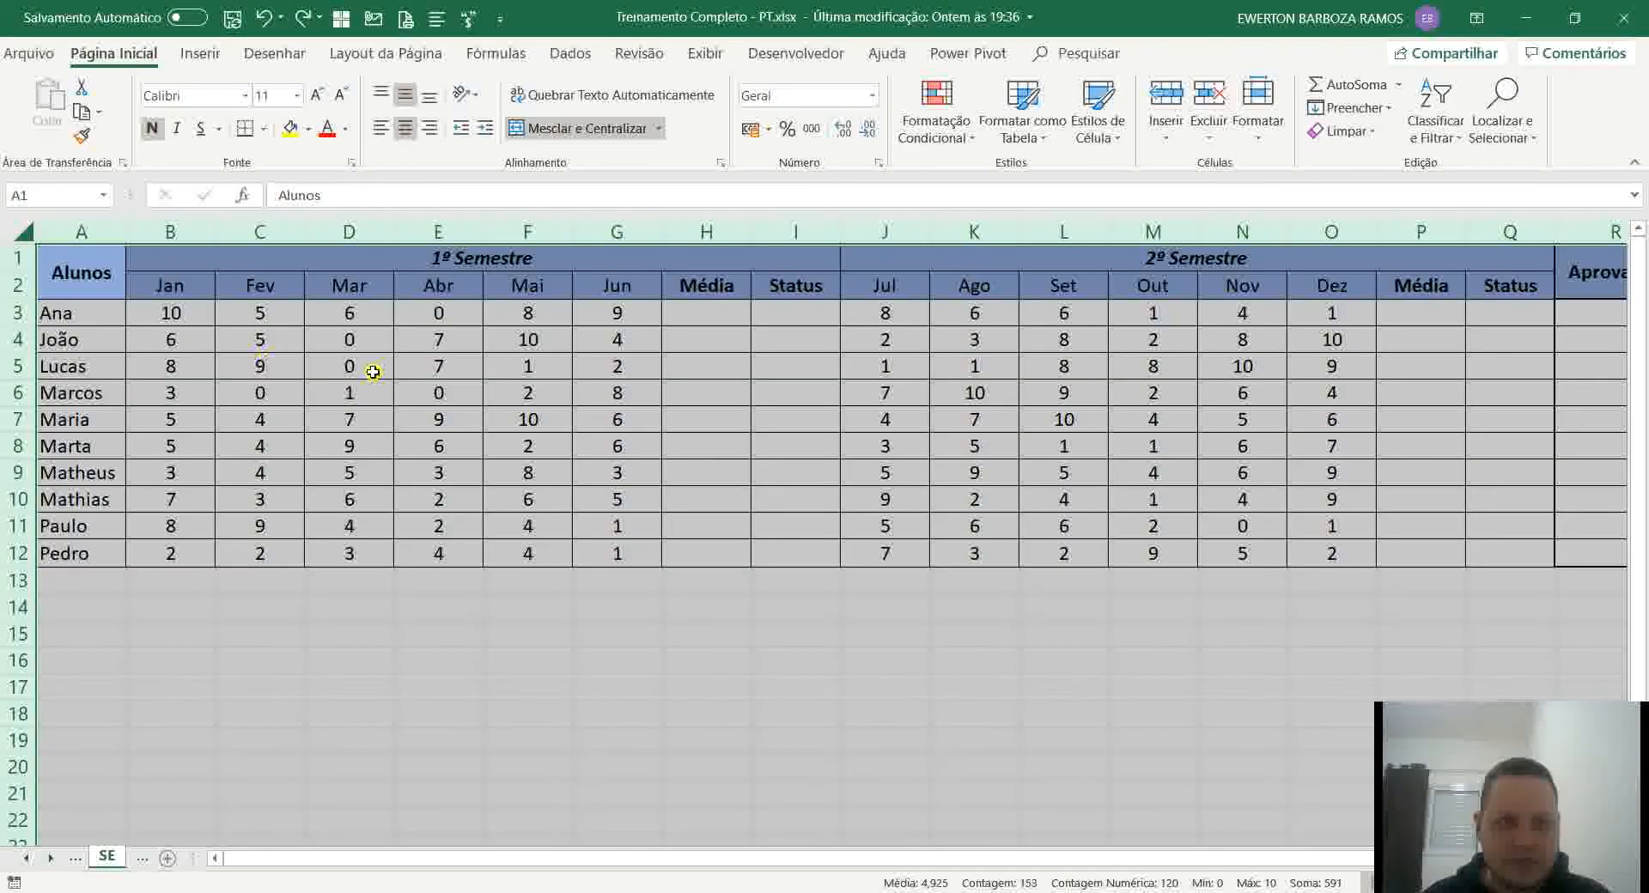
left_click(577, 338)
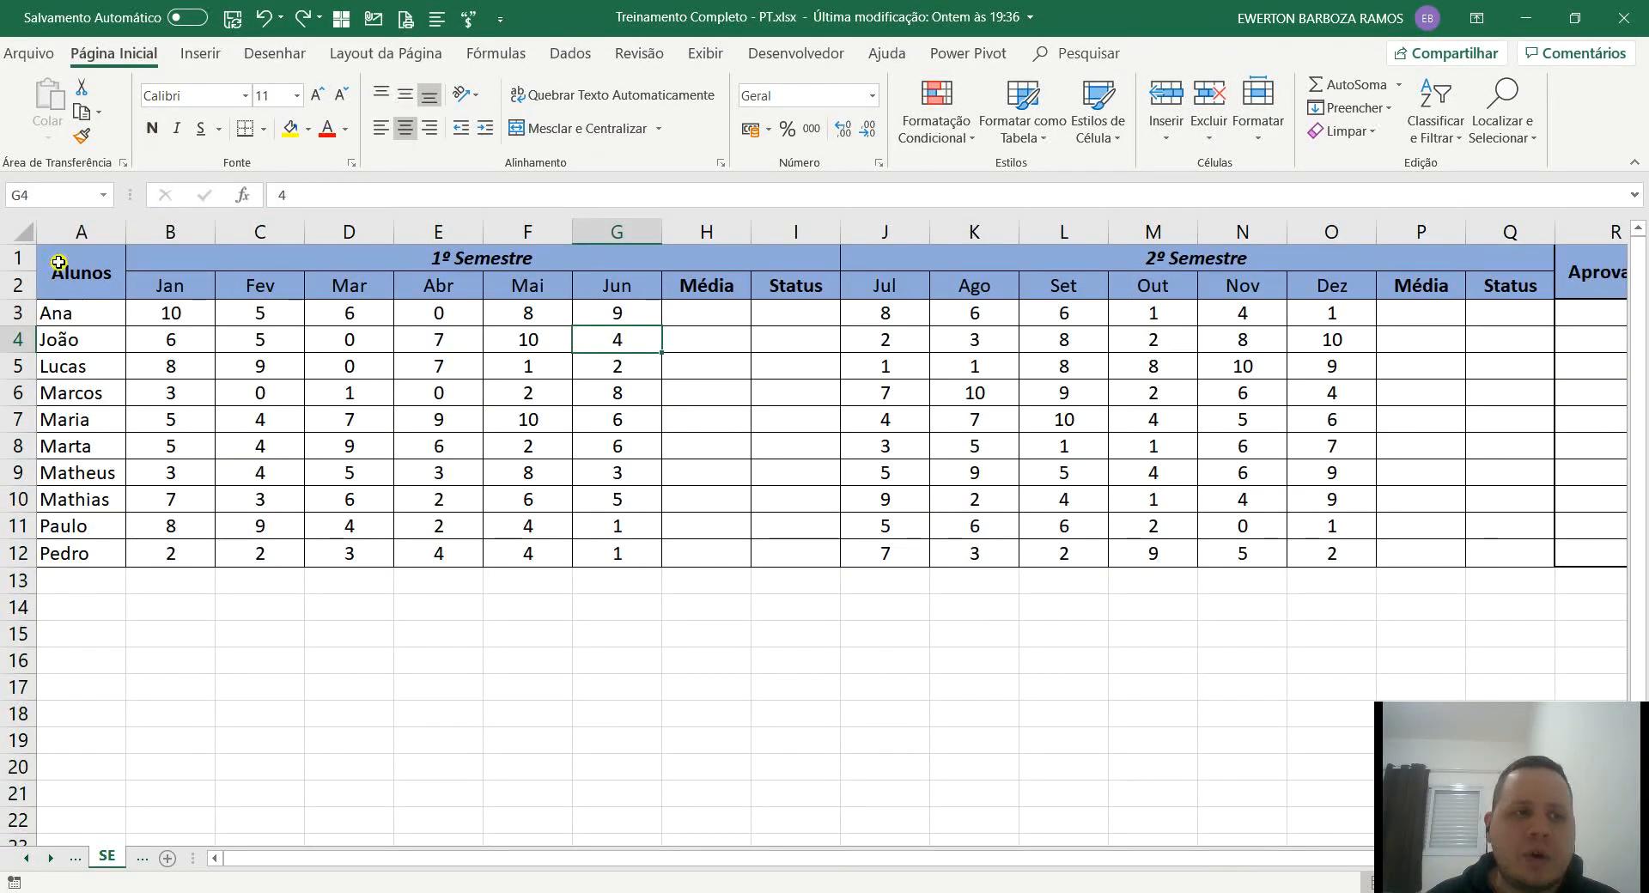
Auto-fit the width of all columns on the SE sheet to their contents.
left_click(24, 231)
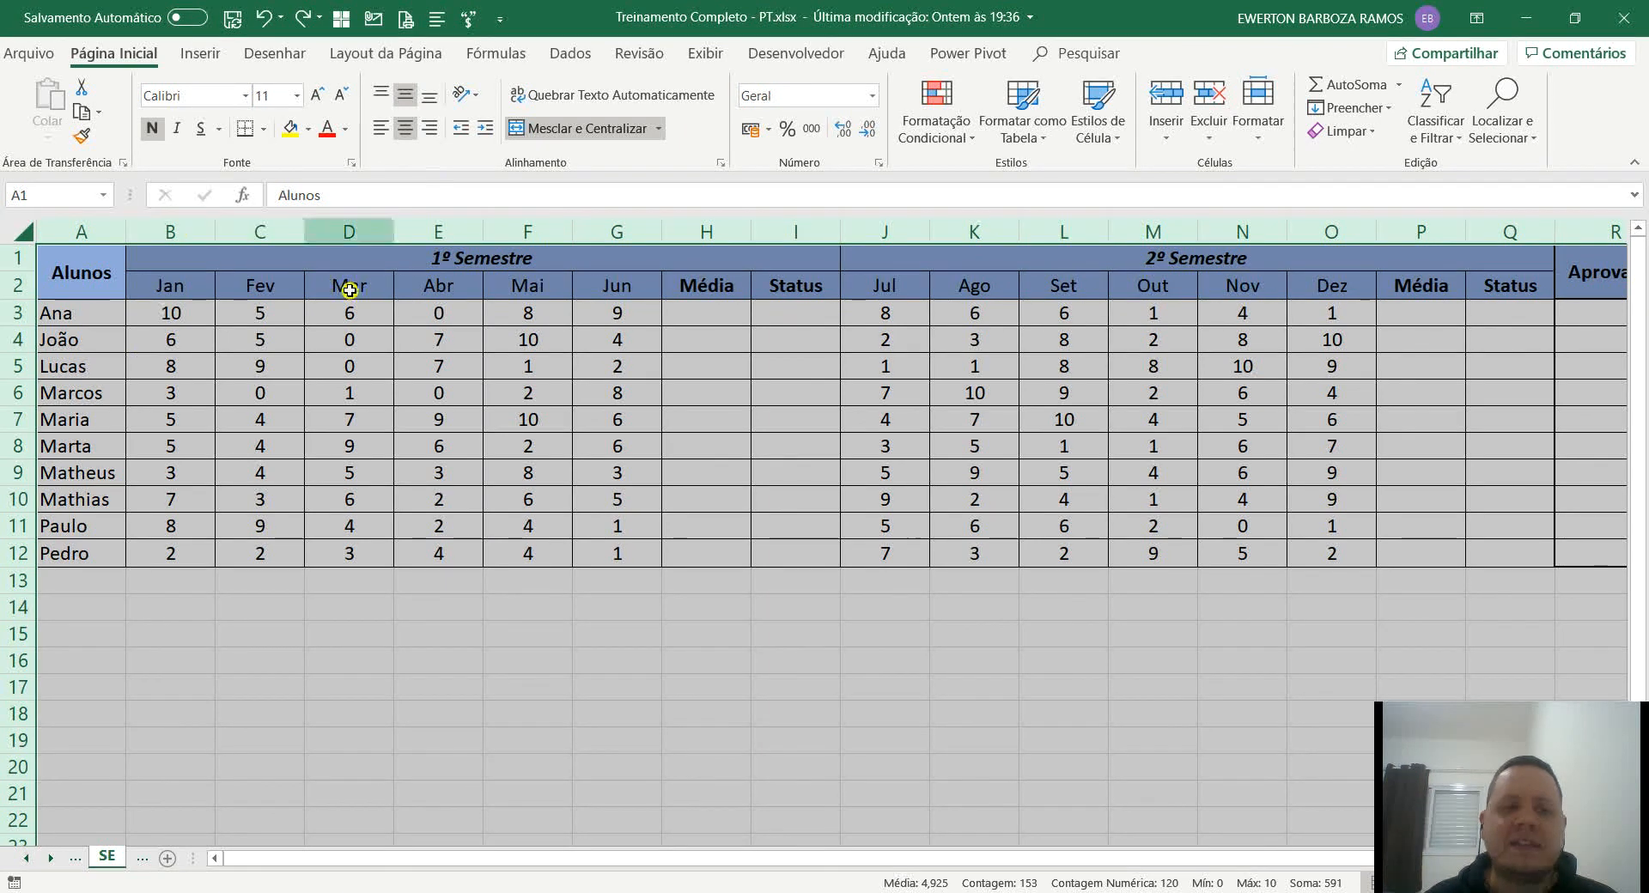
double_click(394, 232)
left_click(737, 607)
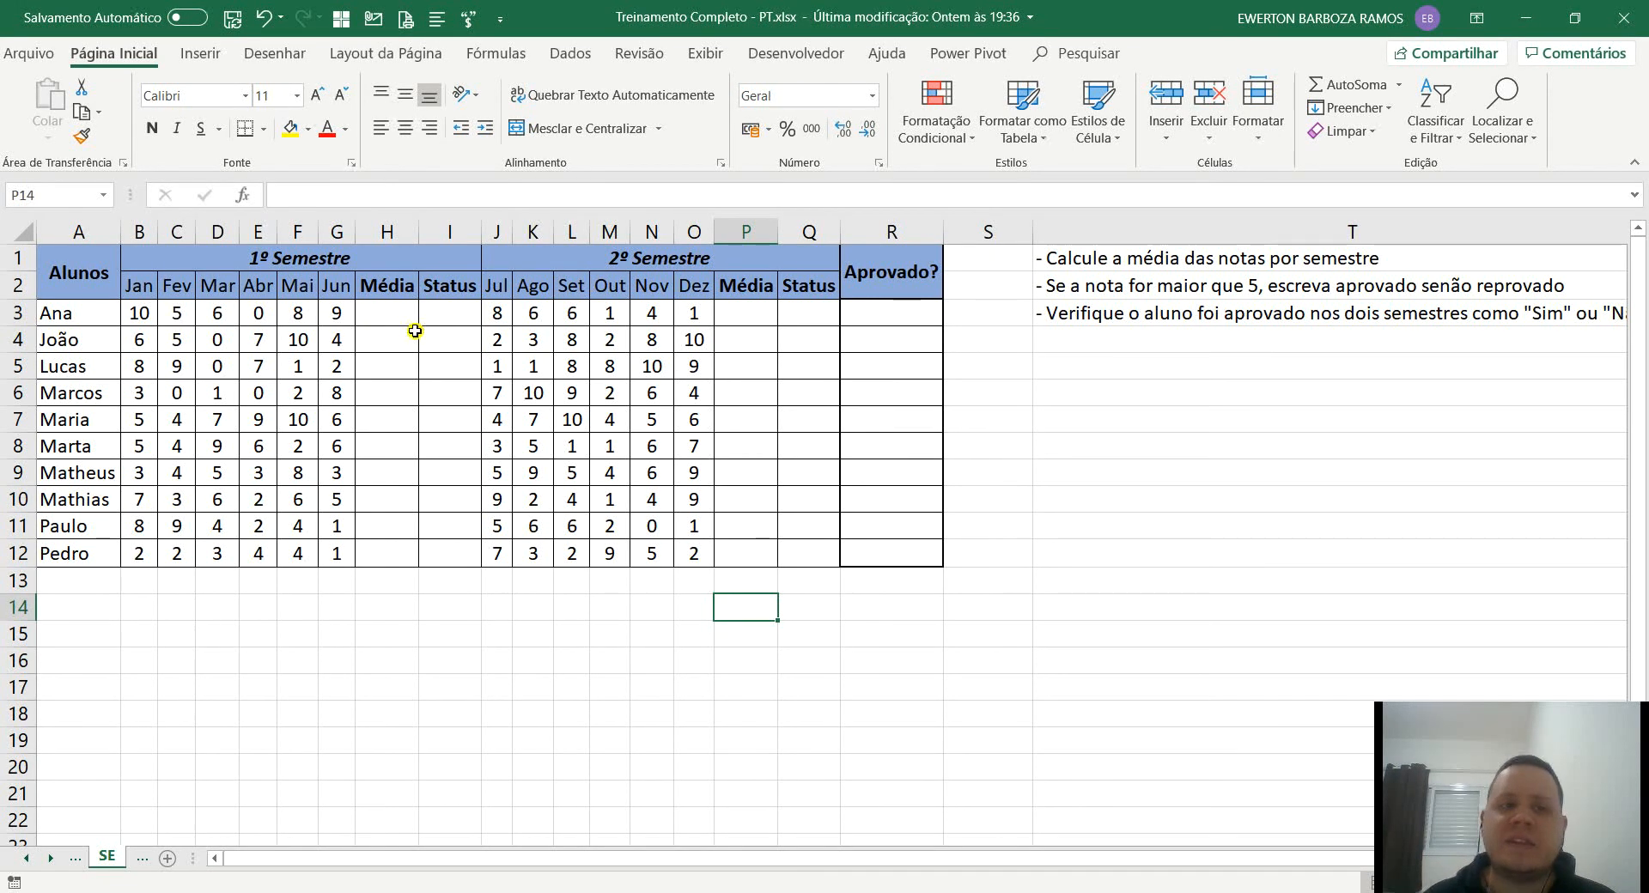
Calculate the first student's 1º Semestre average in H3 with =MÉDIA(B3:G3).
left_click(388, 314)
type("=médi")
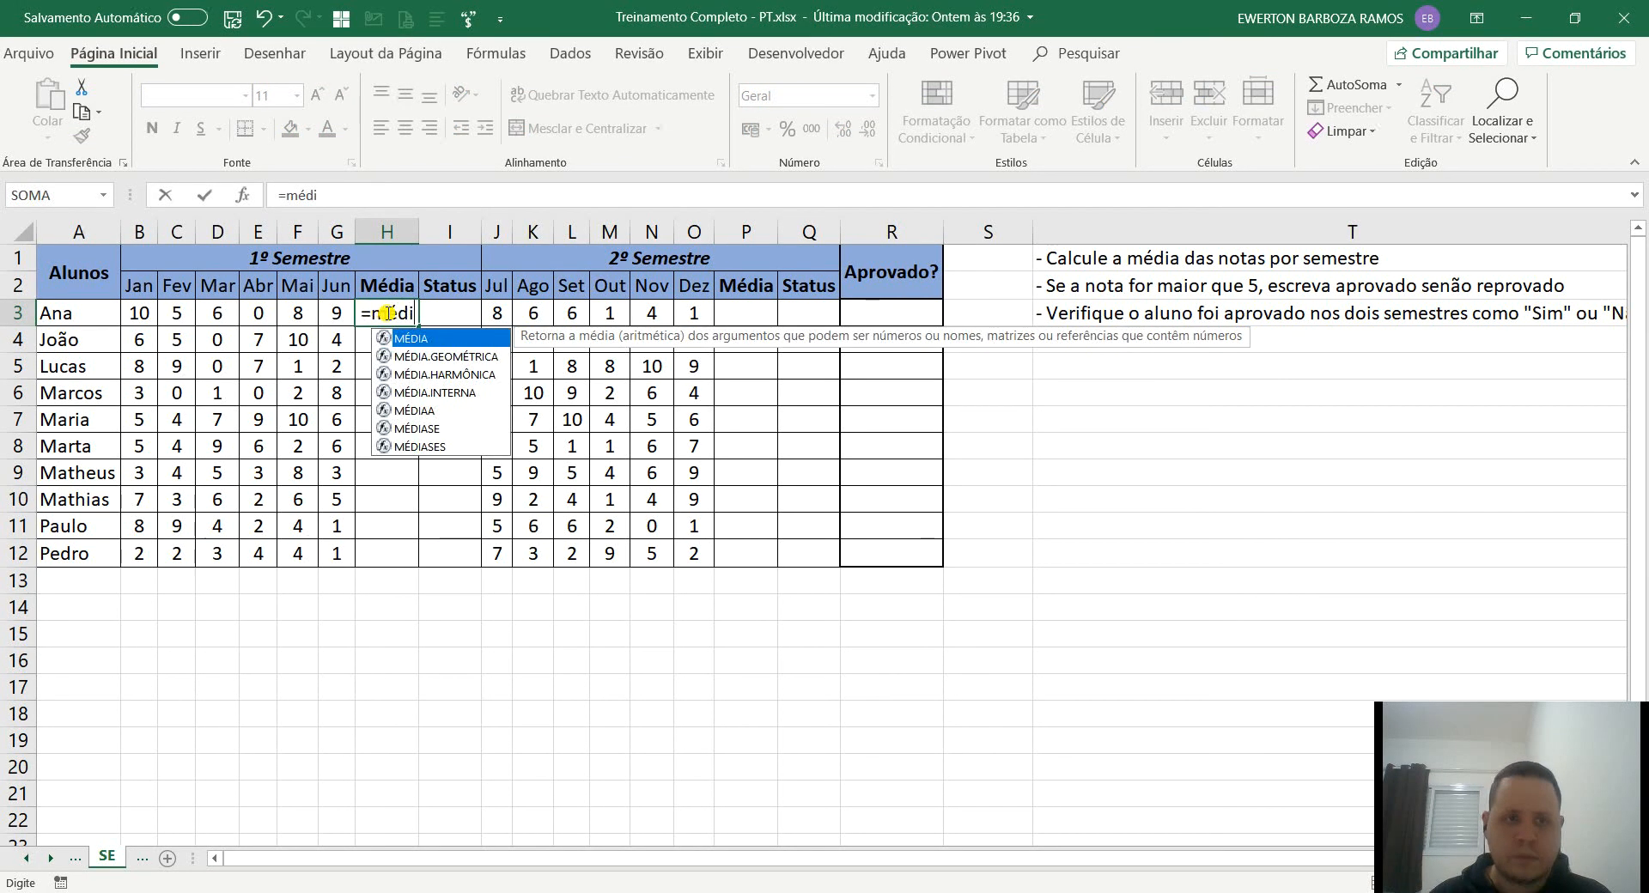
key("Tab")
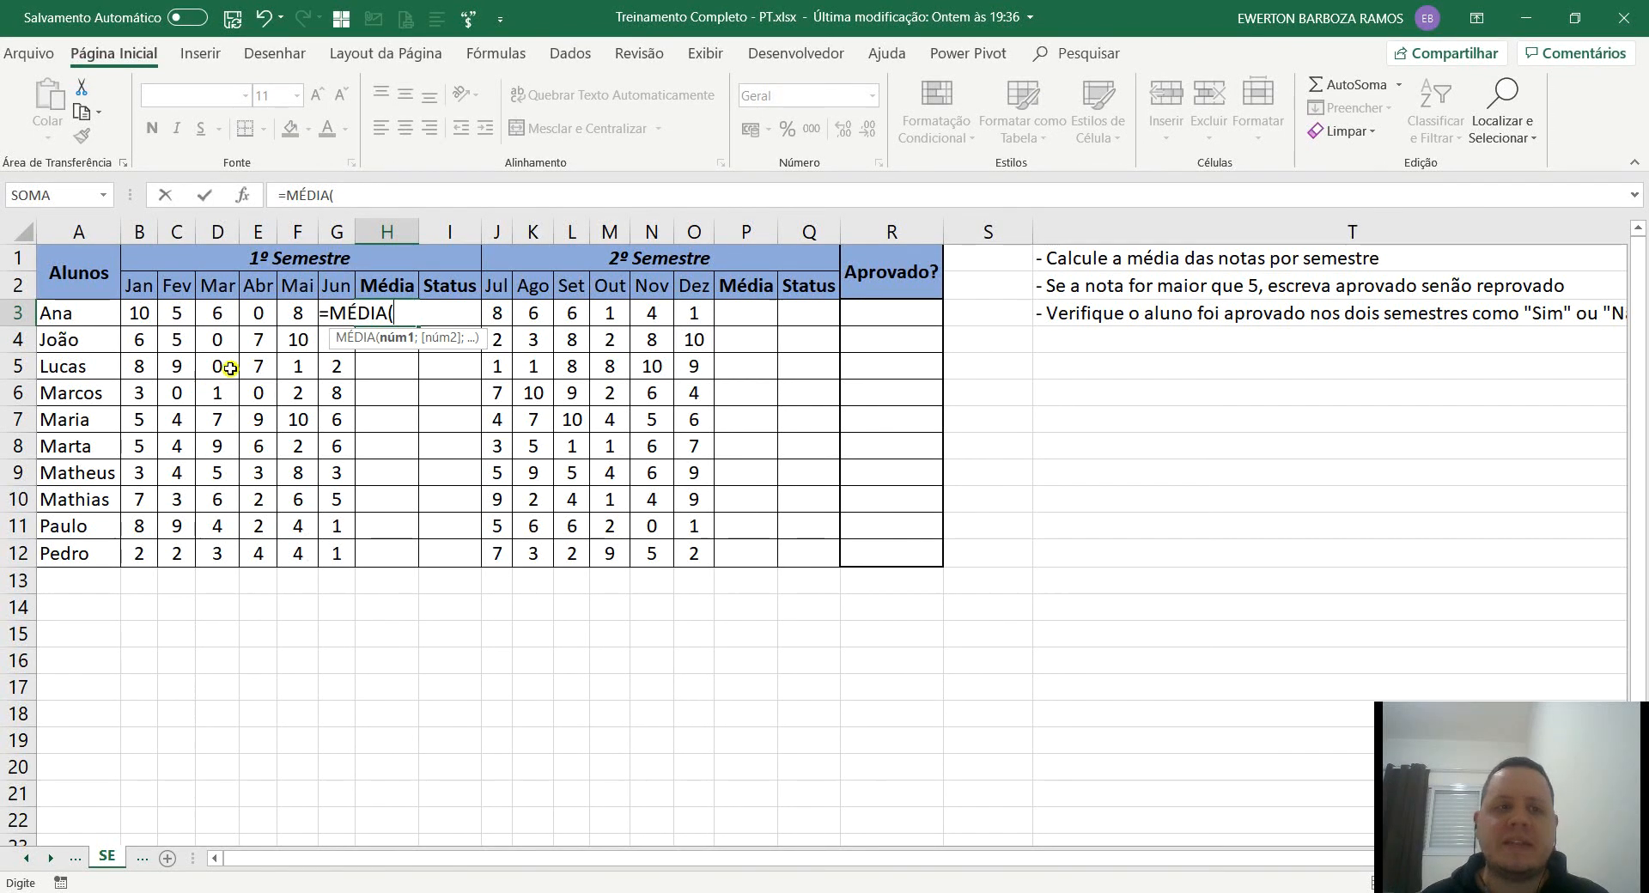
left_click_drag(148, 308, 335, 314)
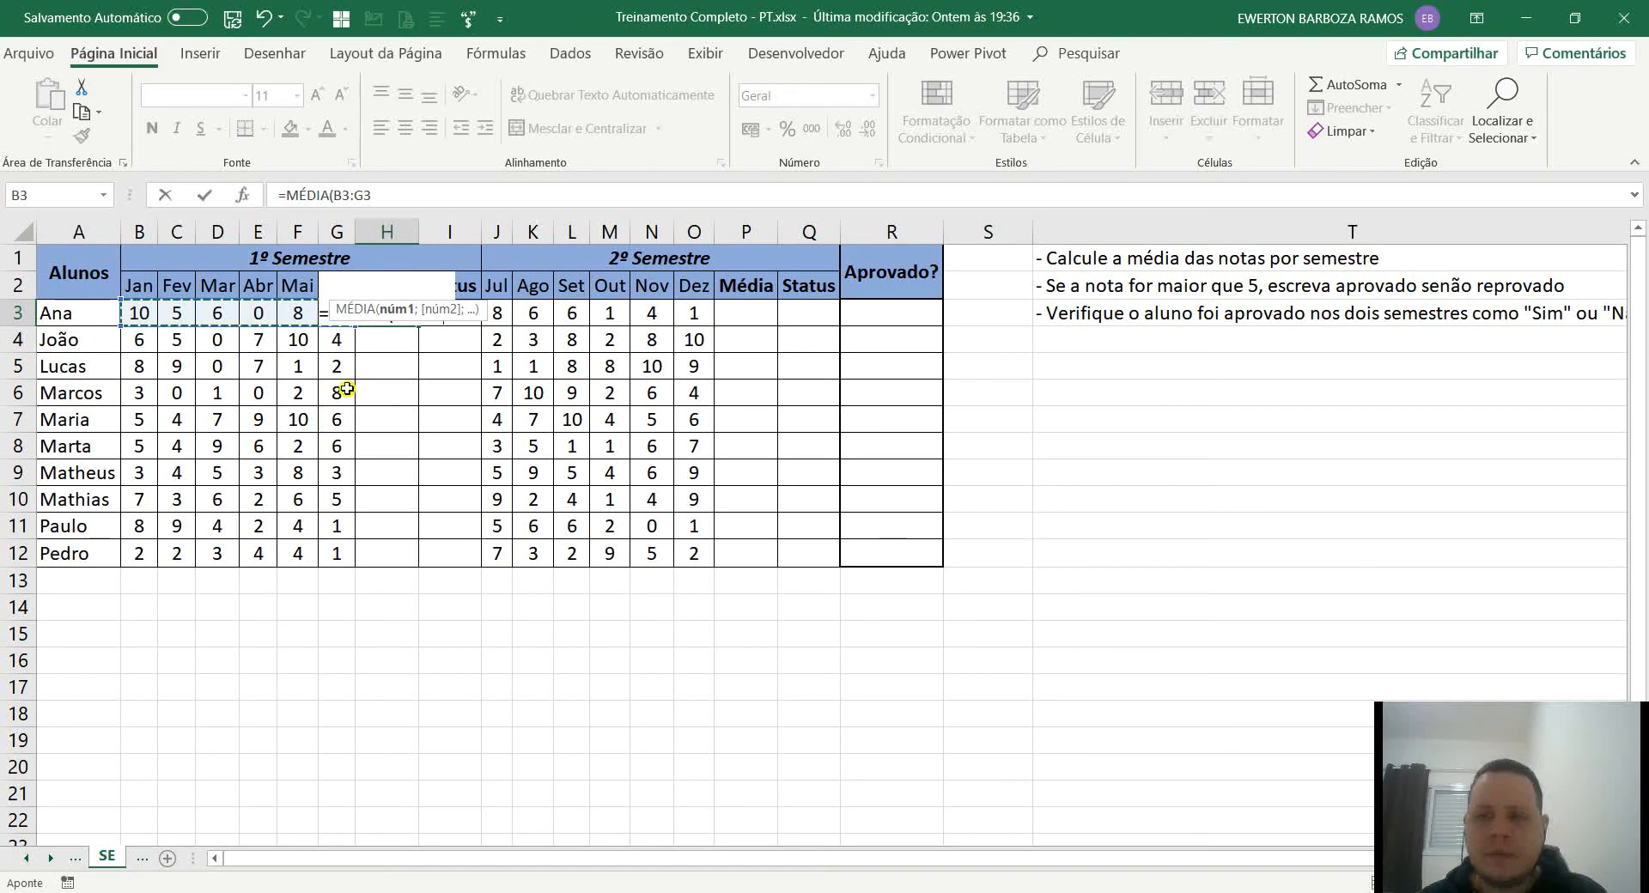
key("Return")
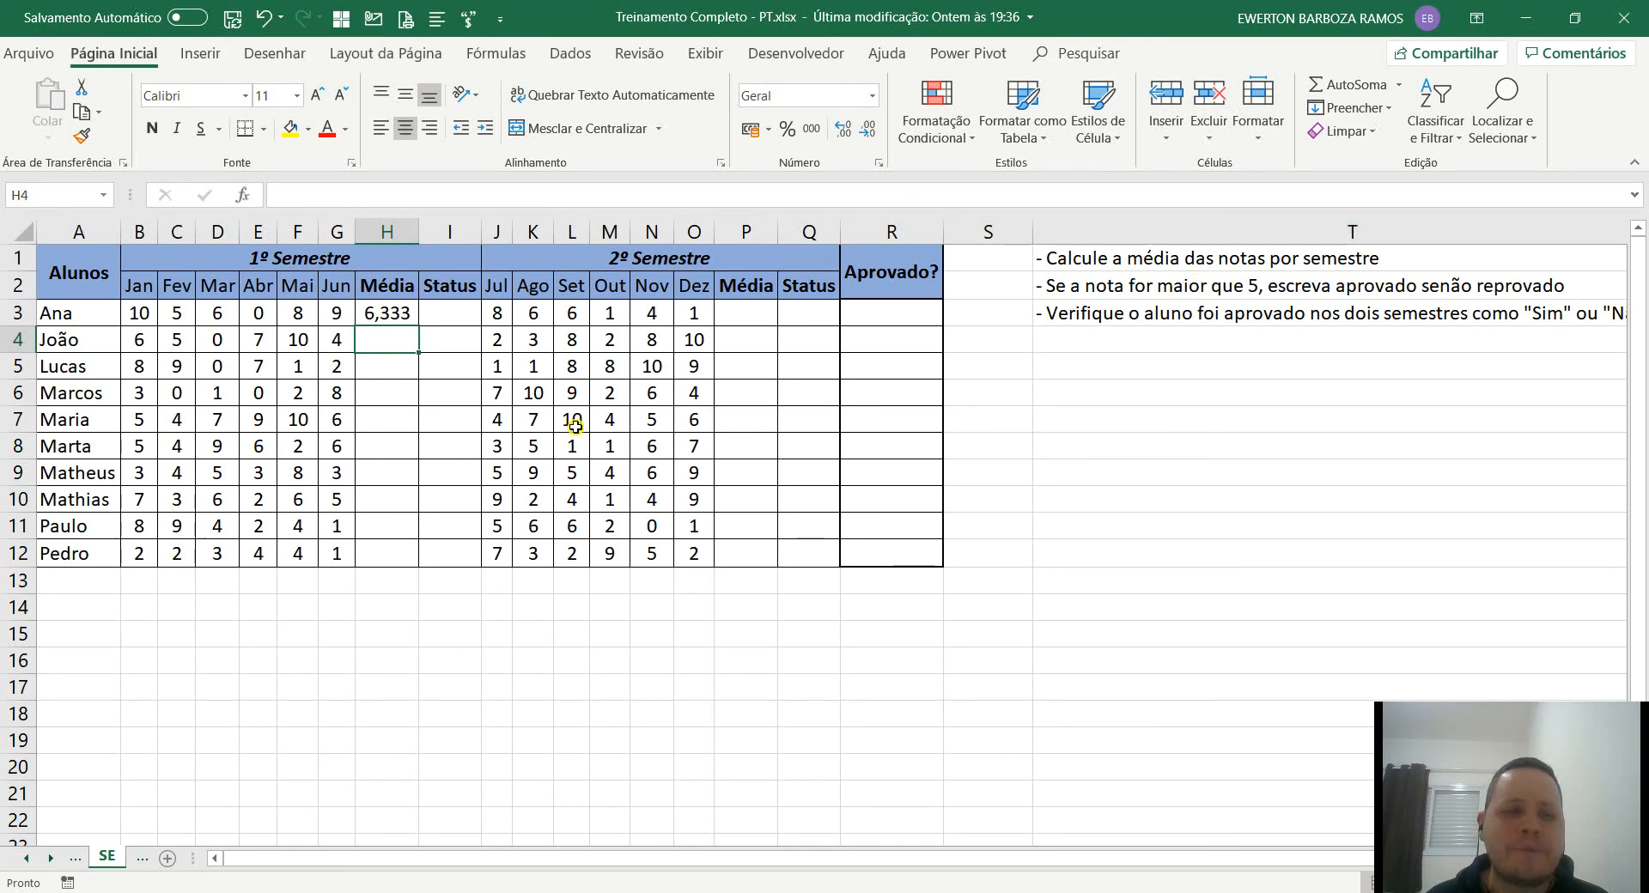
Fill the 1º Semestre average formula from H3 down to H12 for all students and check a copied formula.
left_click(402, 317)
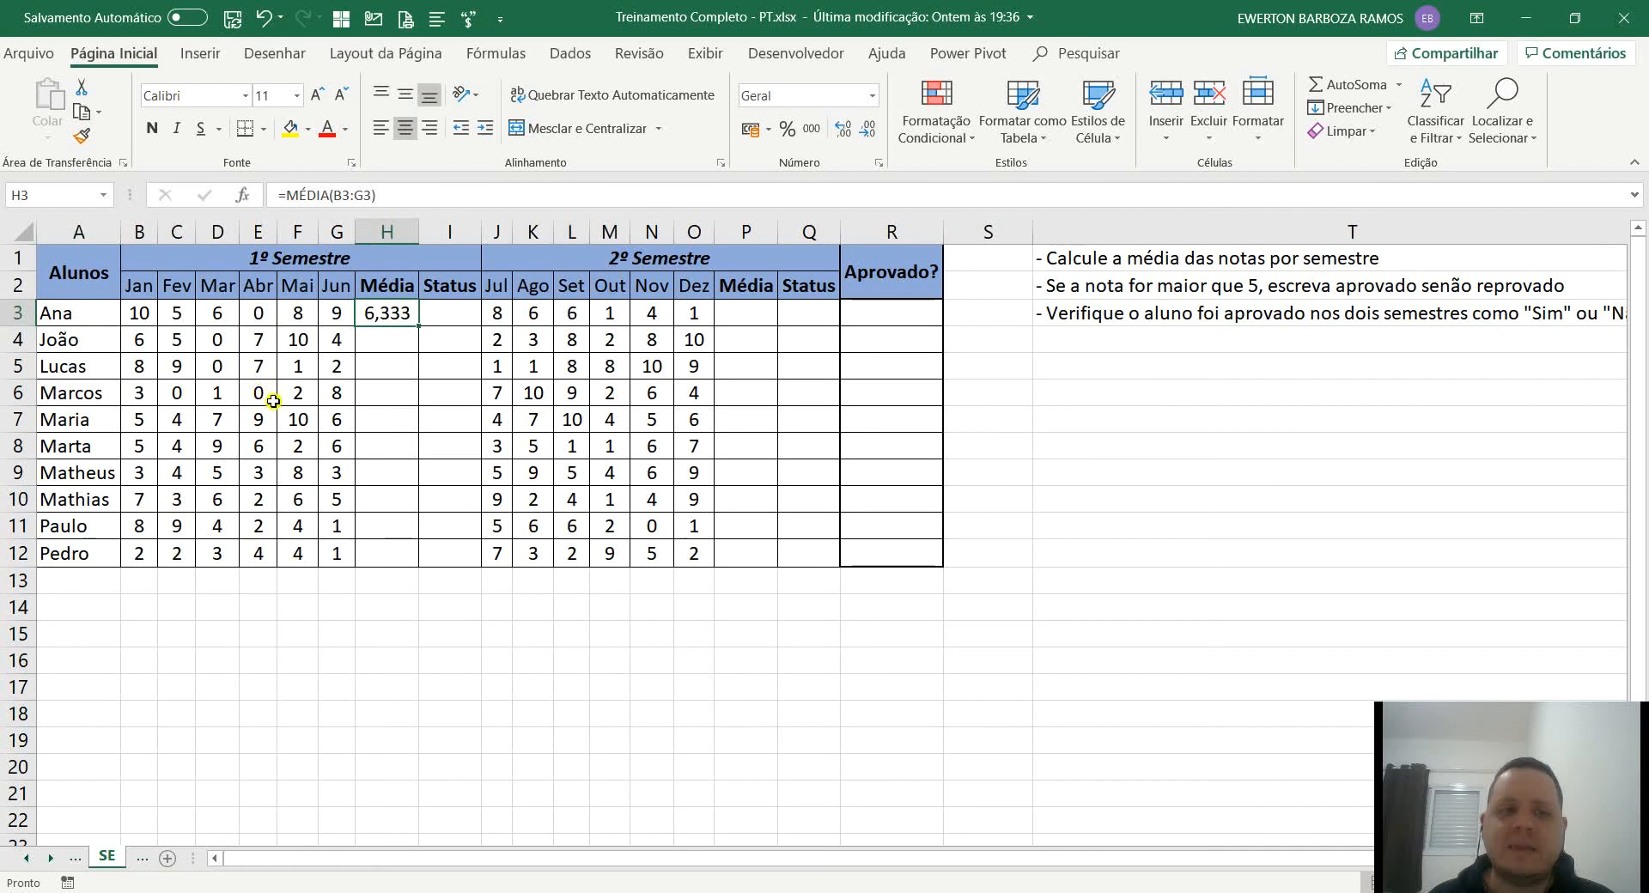
left_click(429, 323)
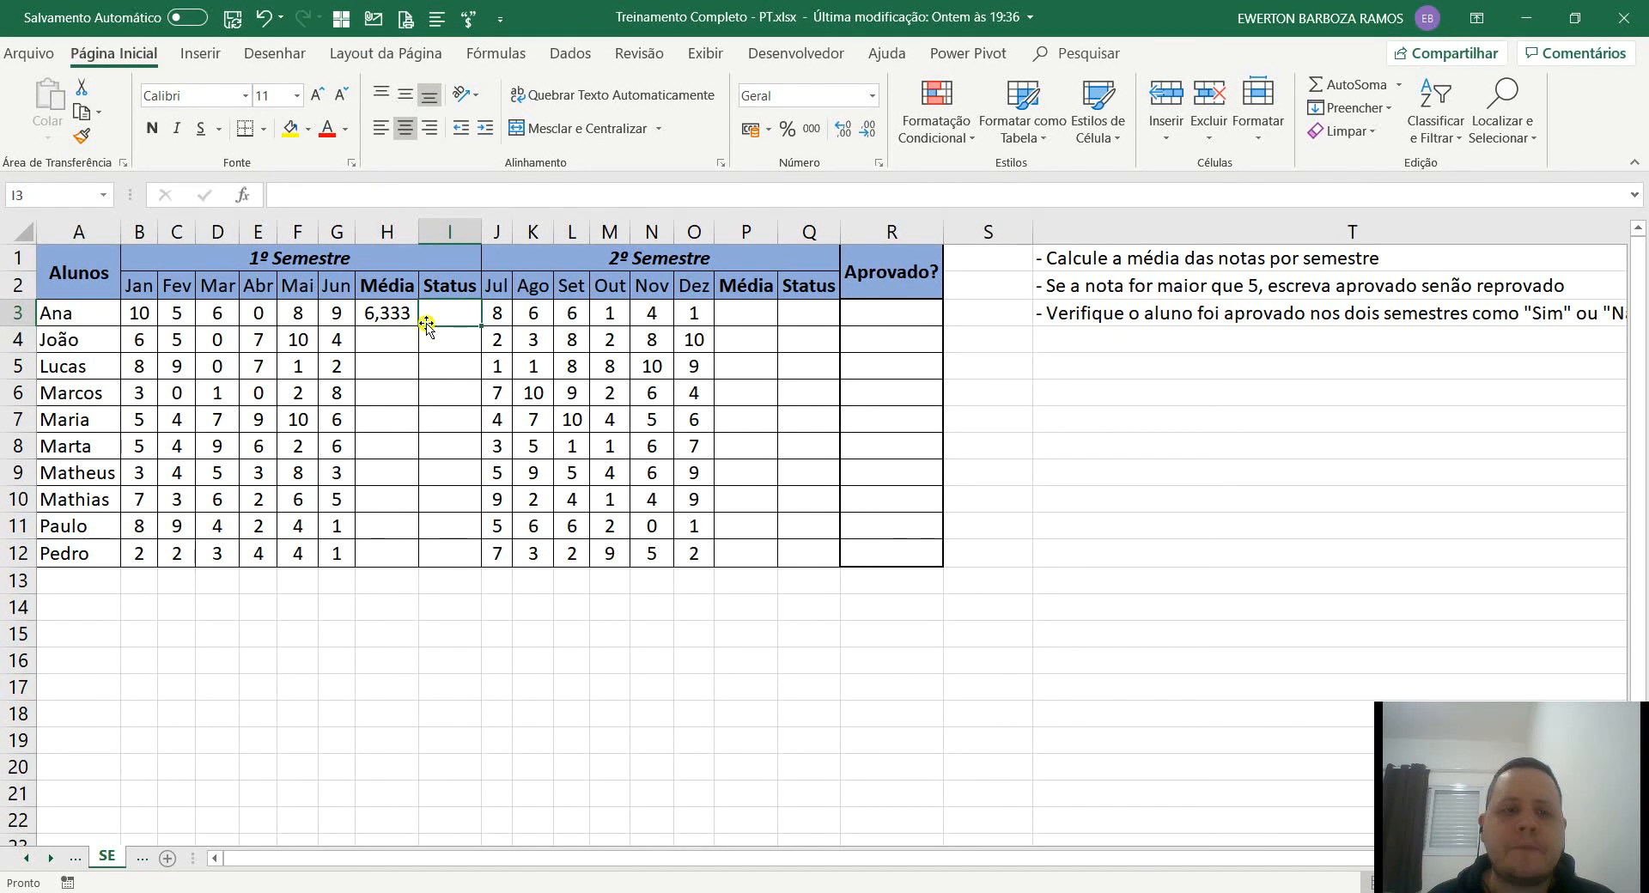
left_click(396, 318)
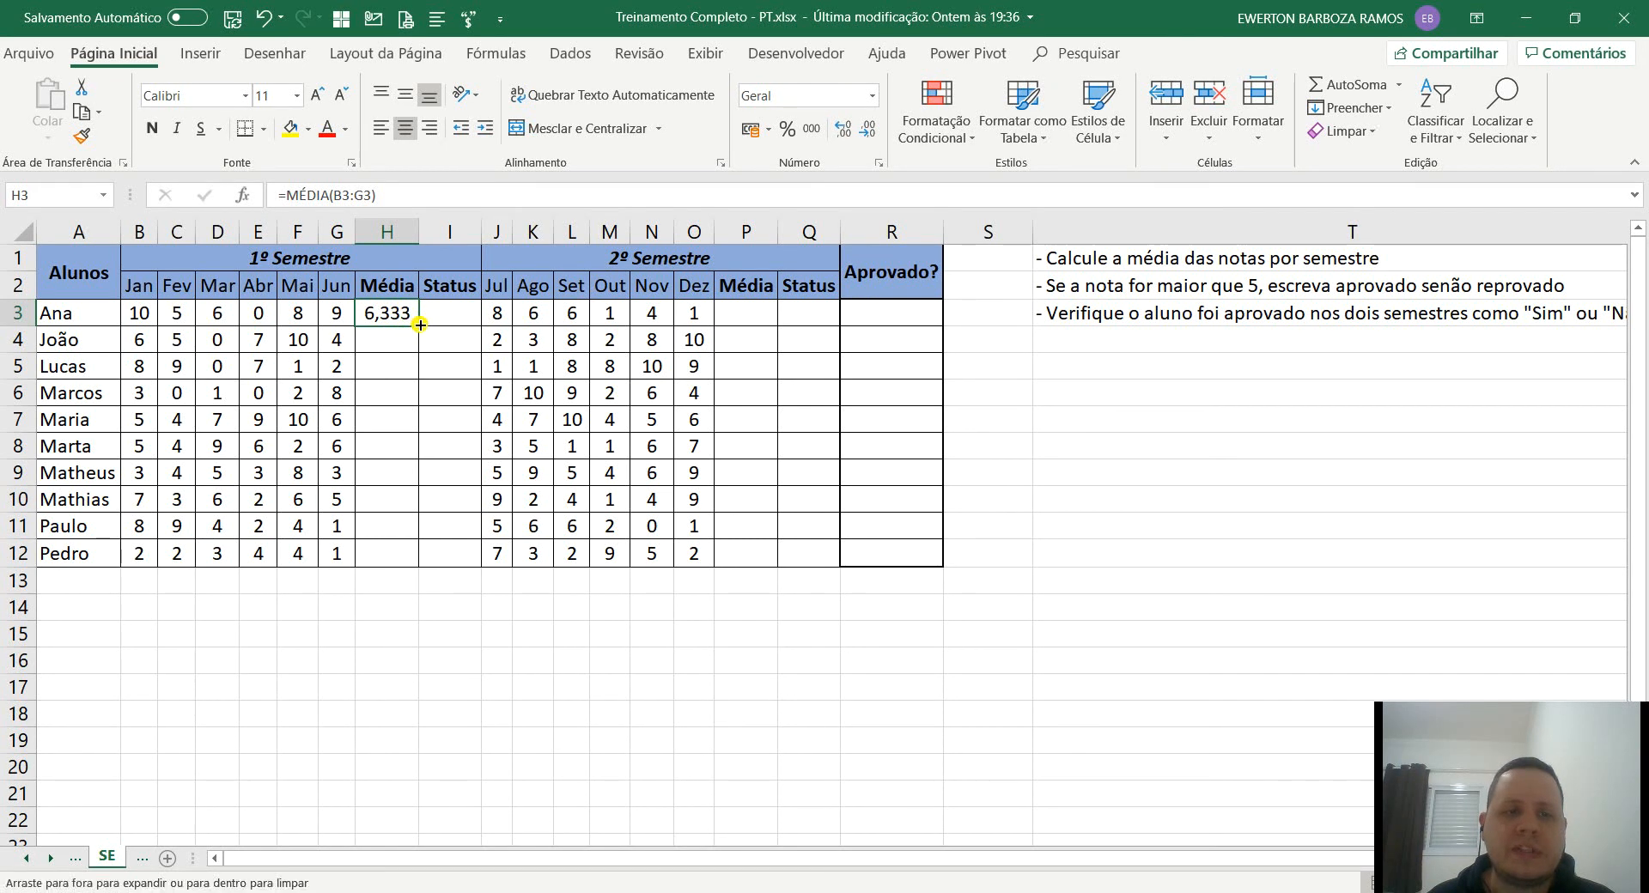
double_click(419, 323)
left_click_drag(393, 315, 382, 556)
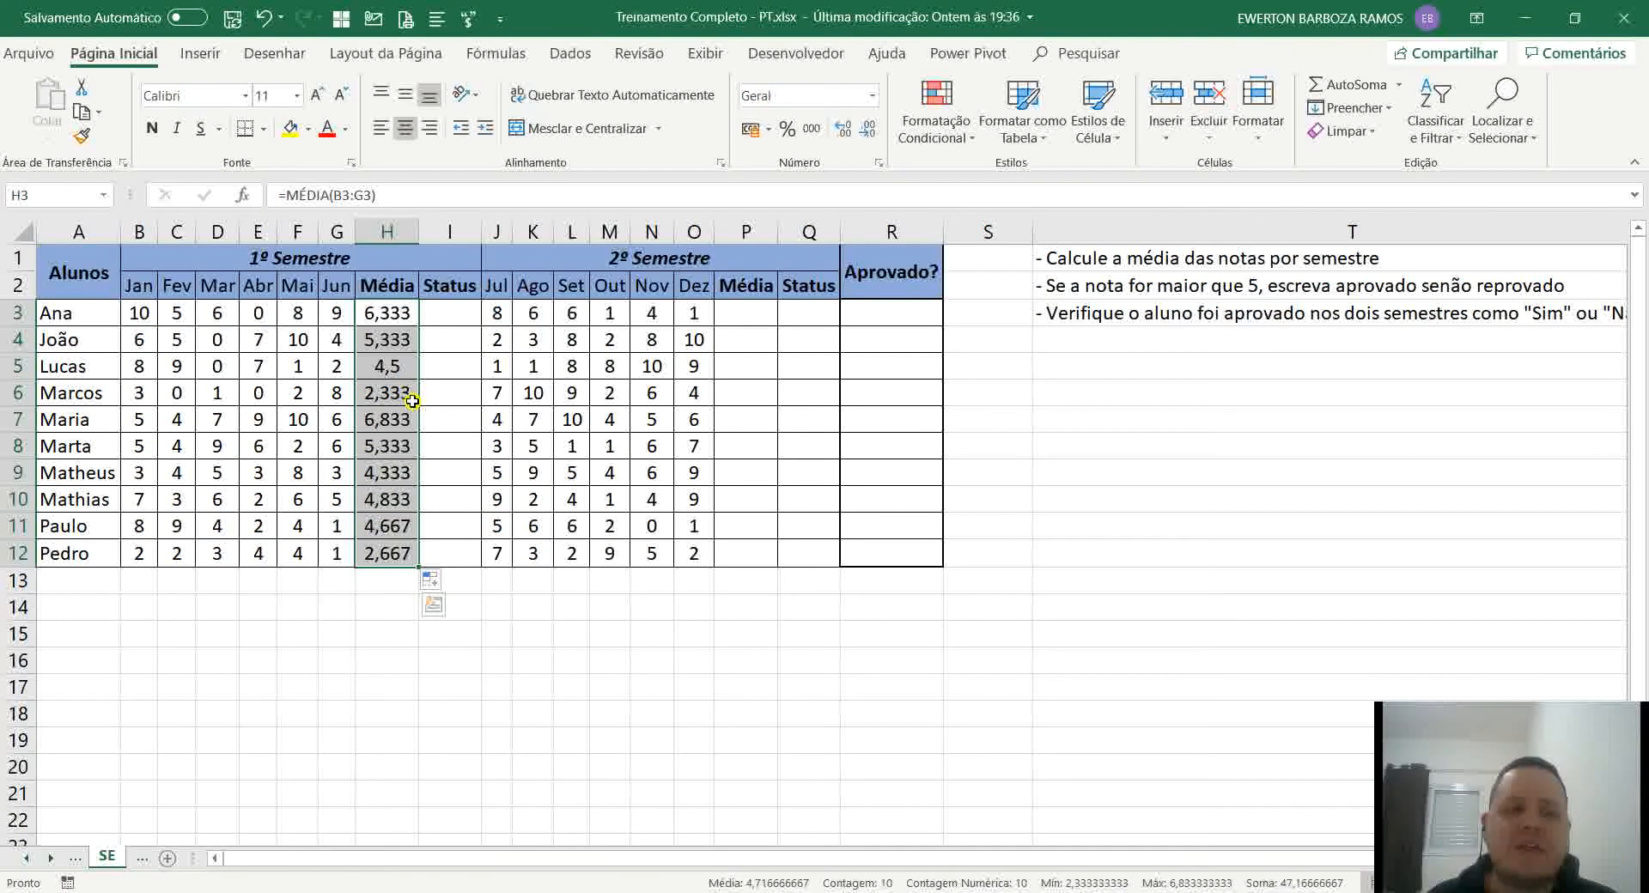
left_click(377, 392)
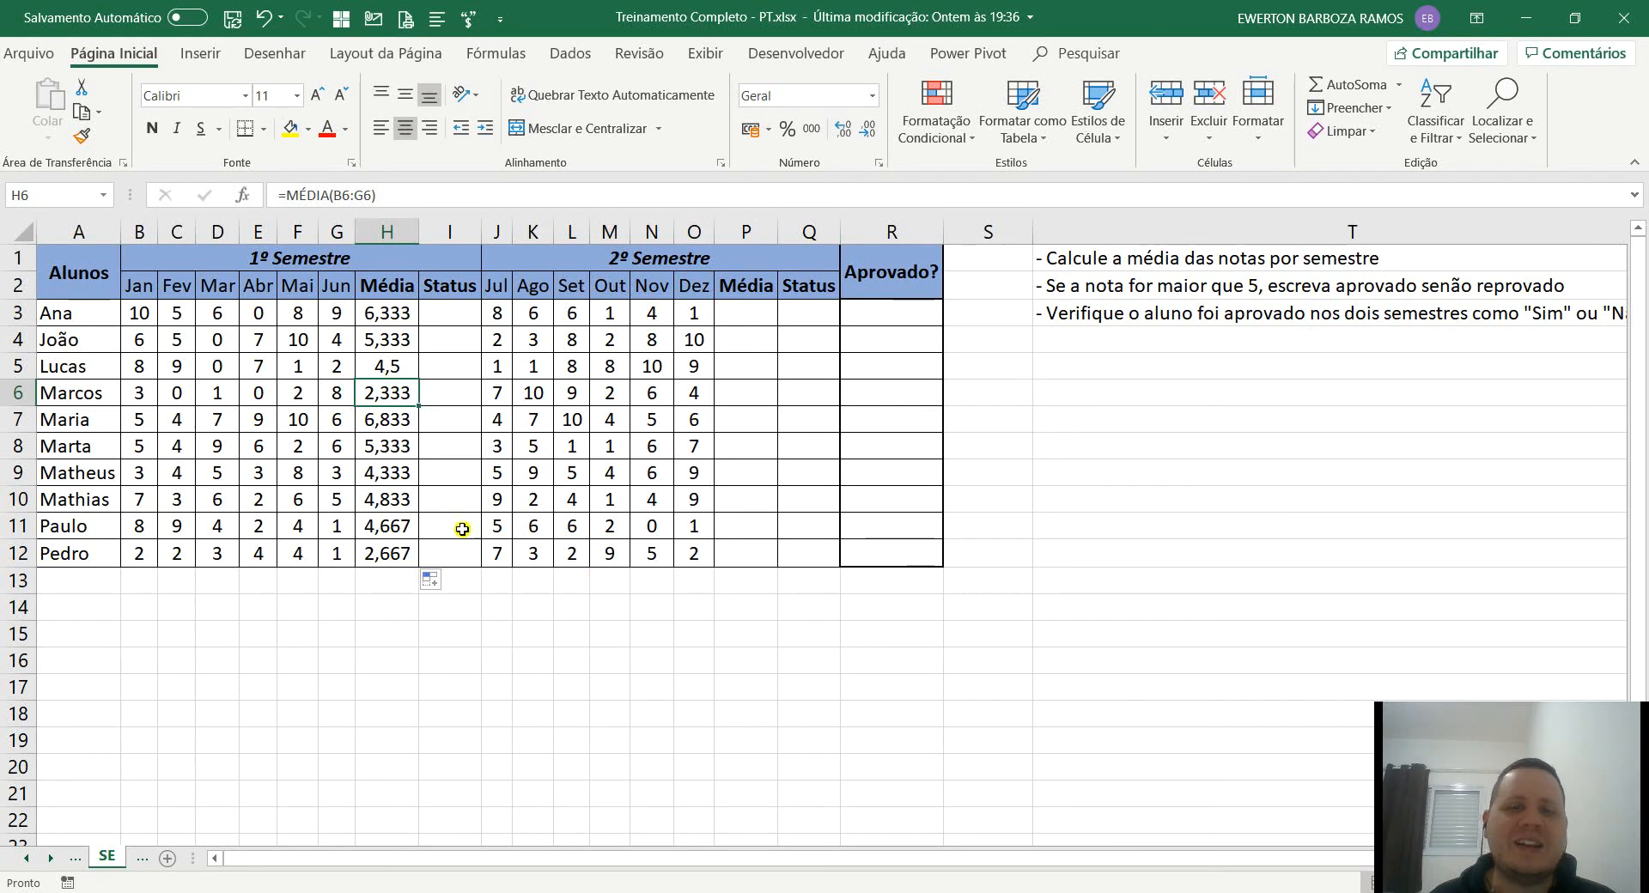
left_click(272, 400)
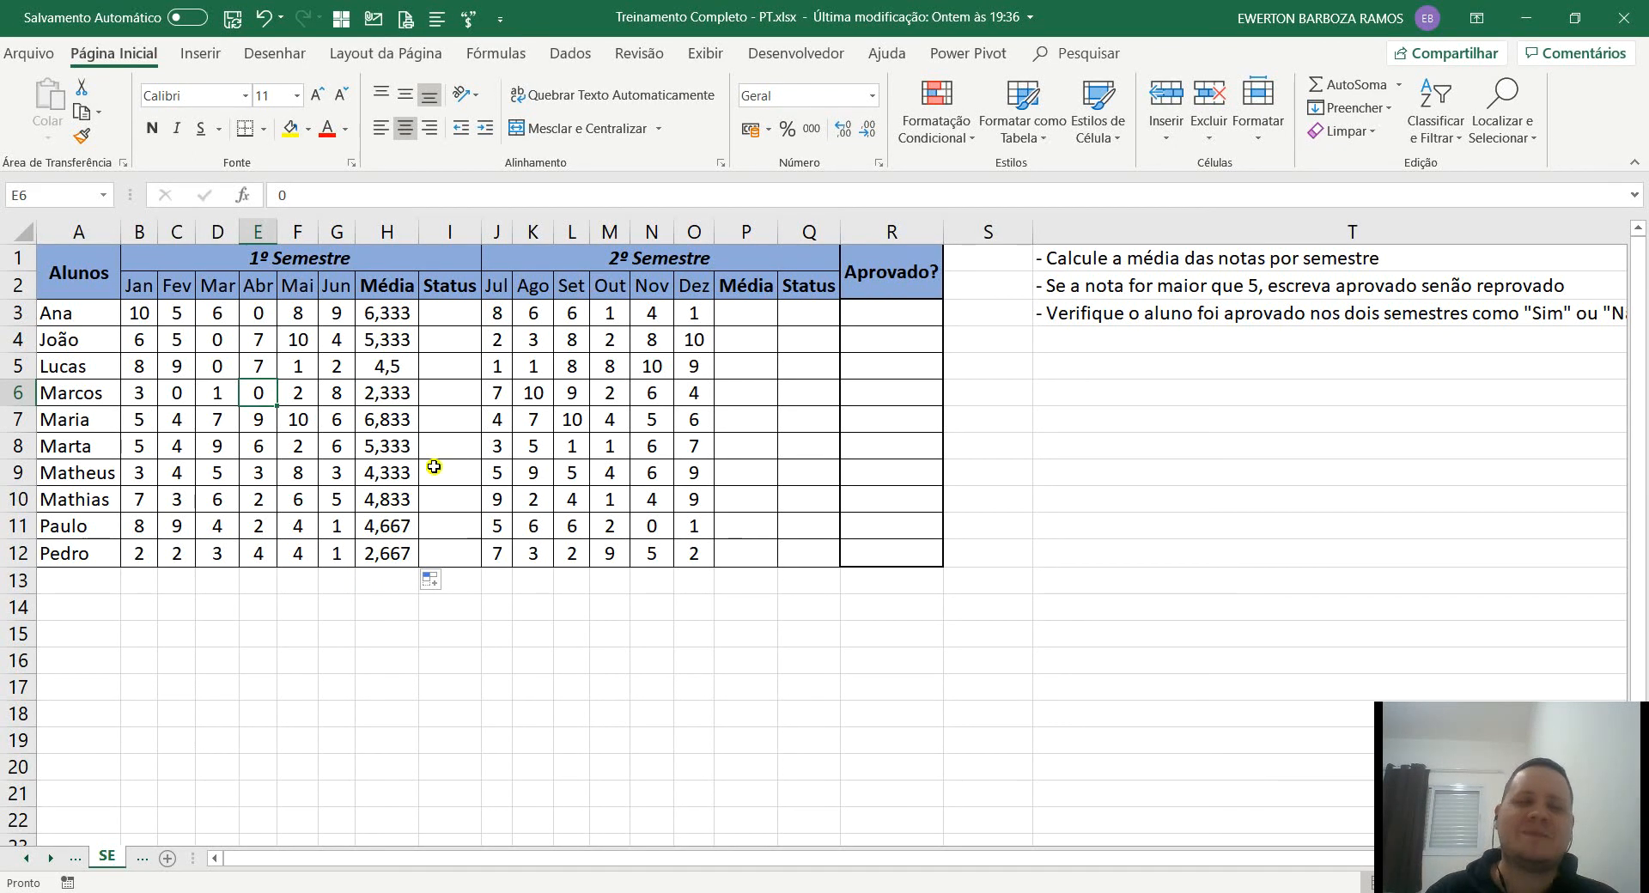
Enter the 1º Semestre status formula =SE(H3>=5;"Passou";"Reprovou") in I3.
left_click(437, 314)
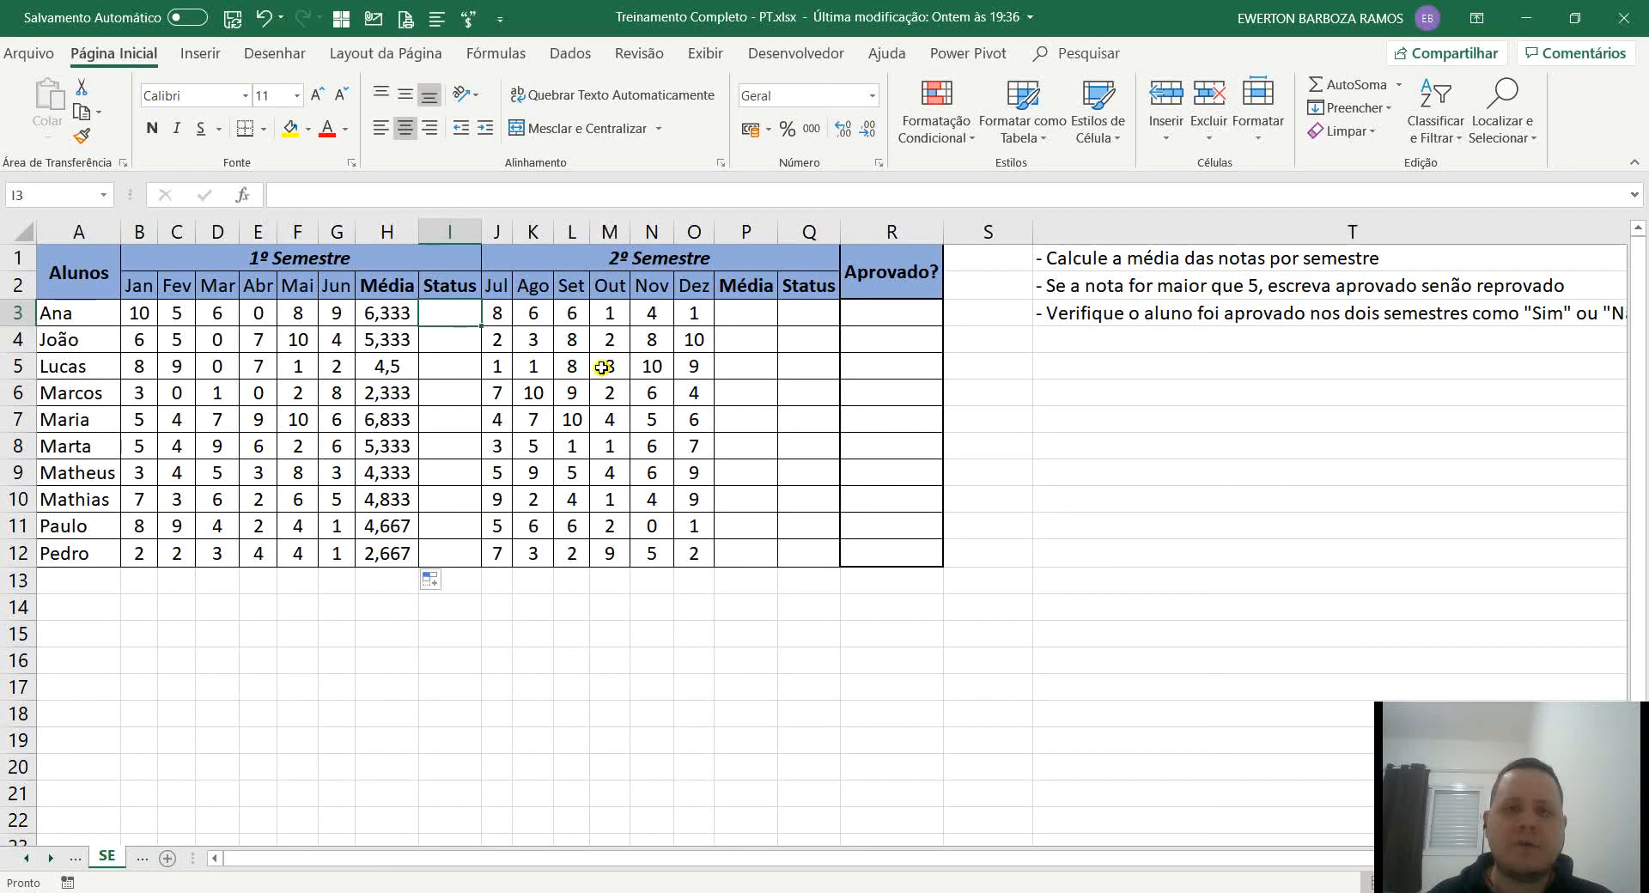
type("=se")
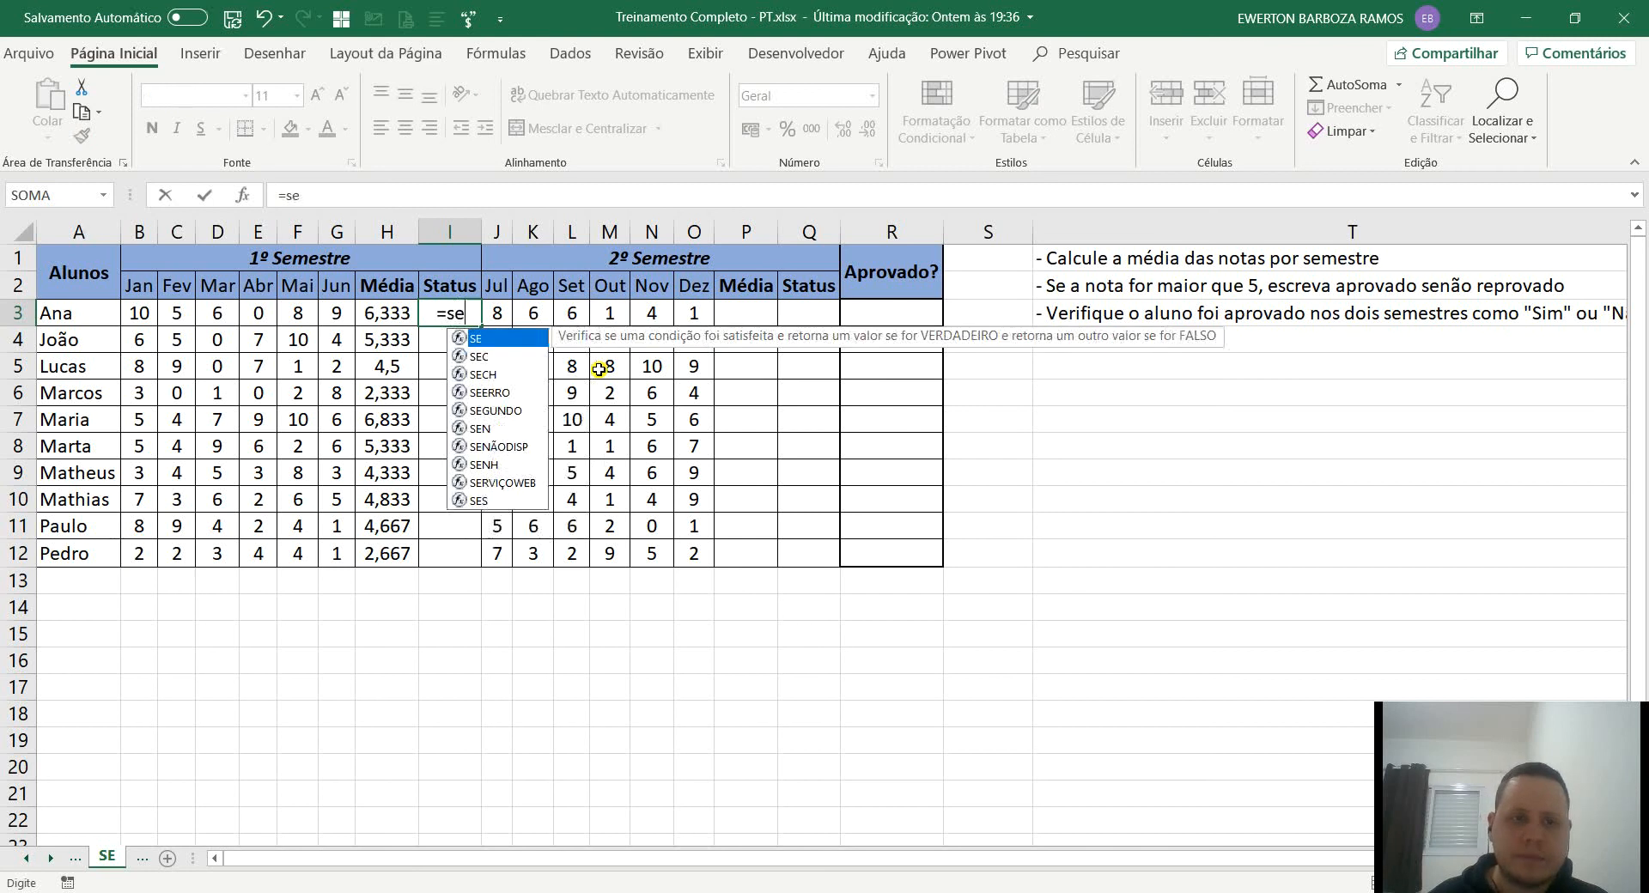
key("Tab")
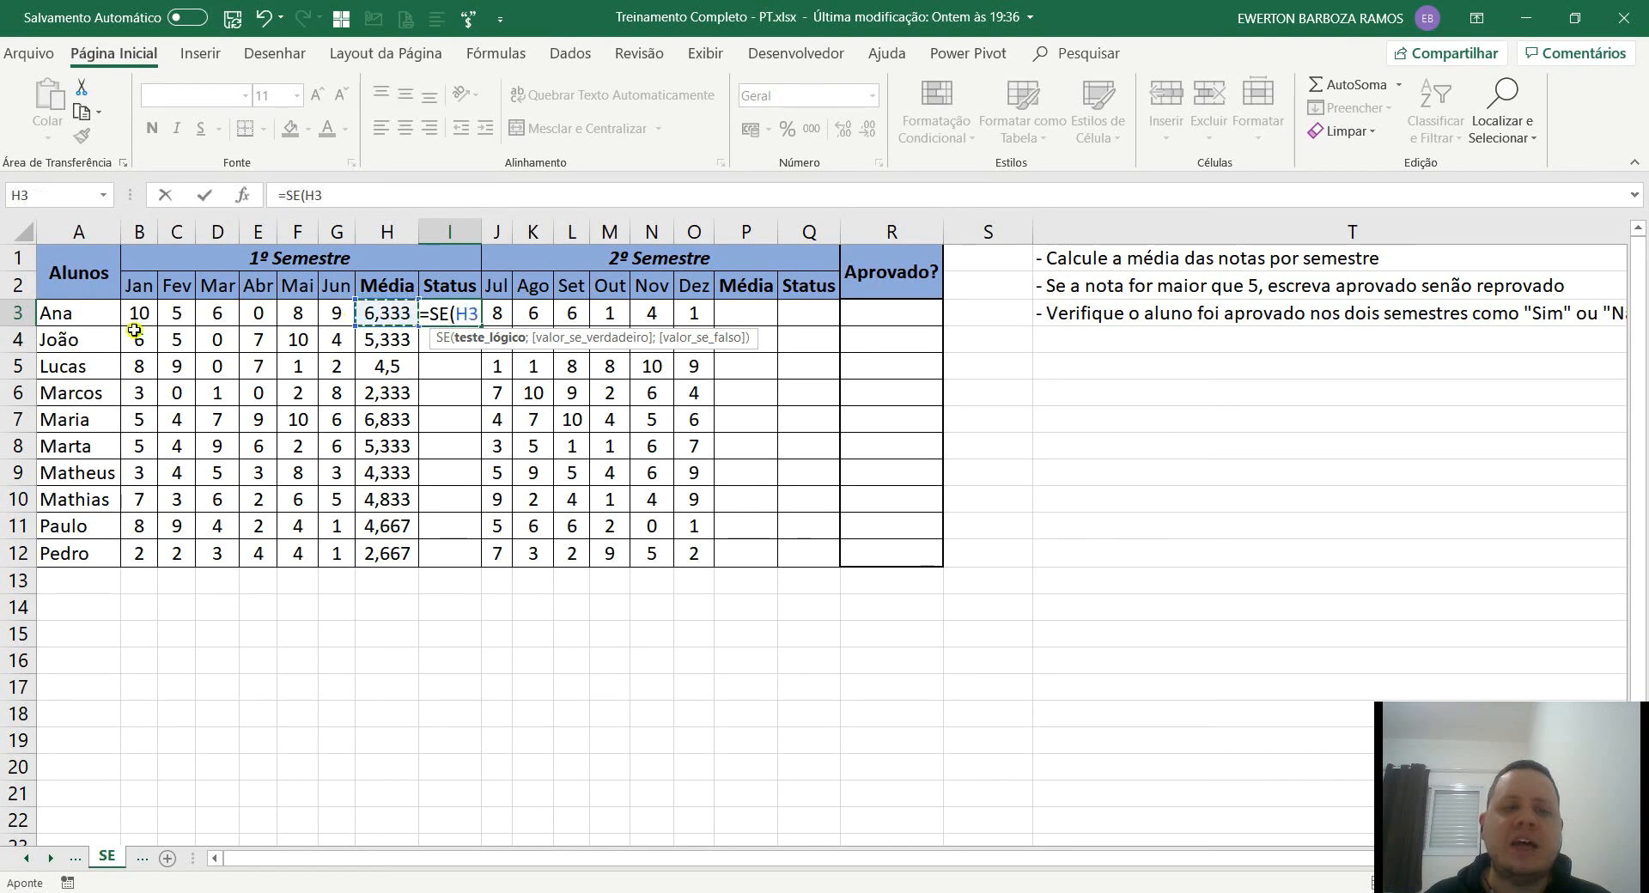
left_click(387, 318)
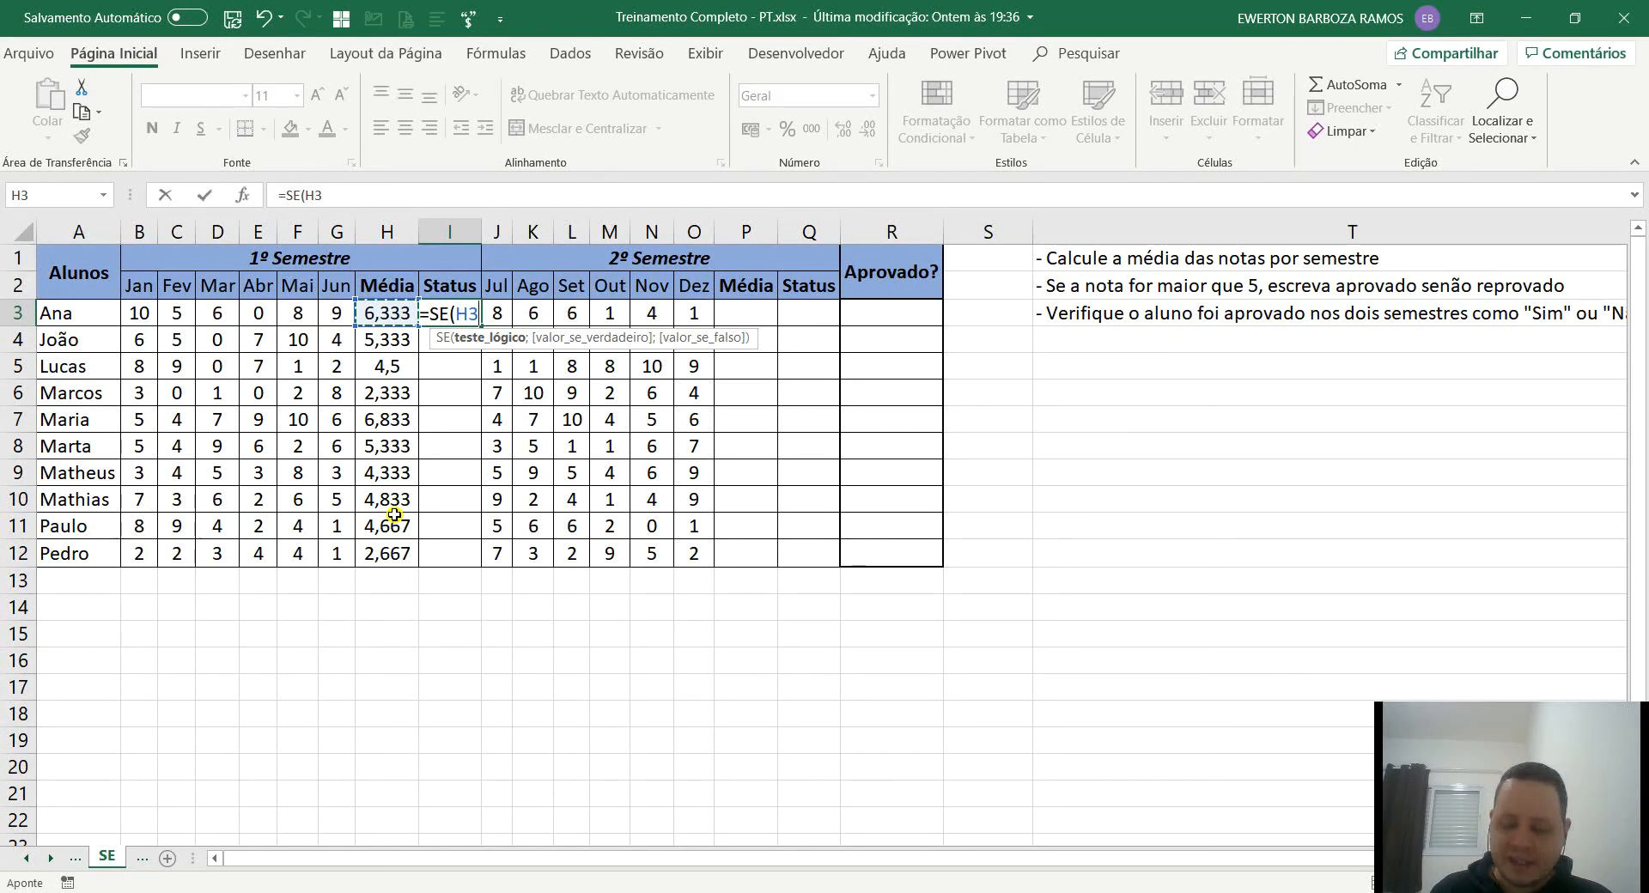
type(";")
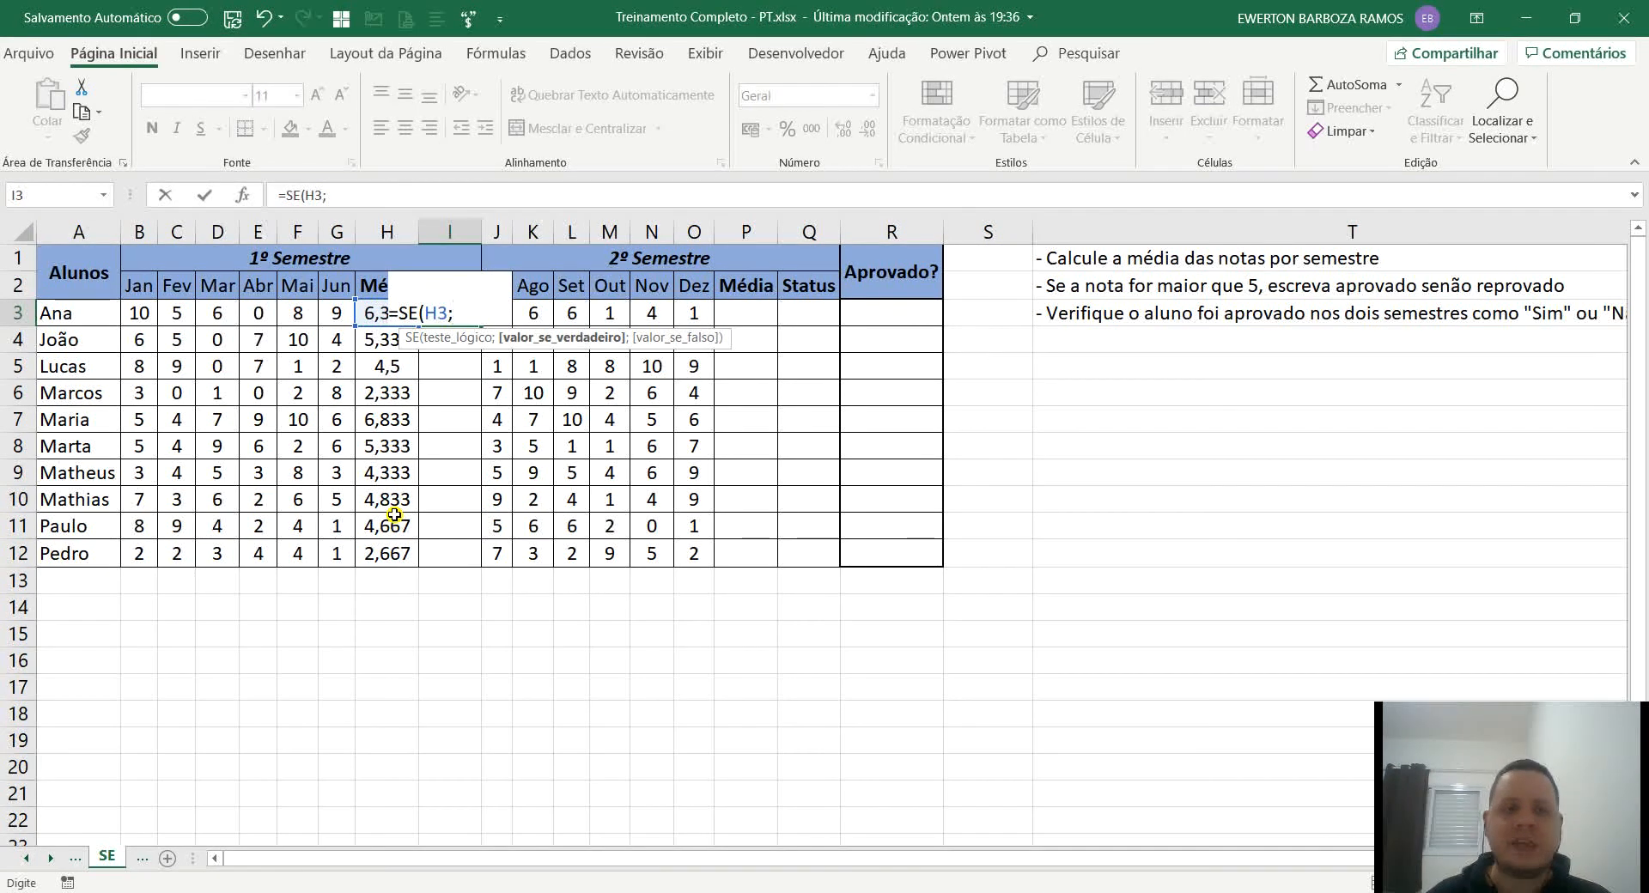
key("BackSpace")
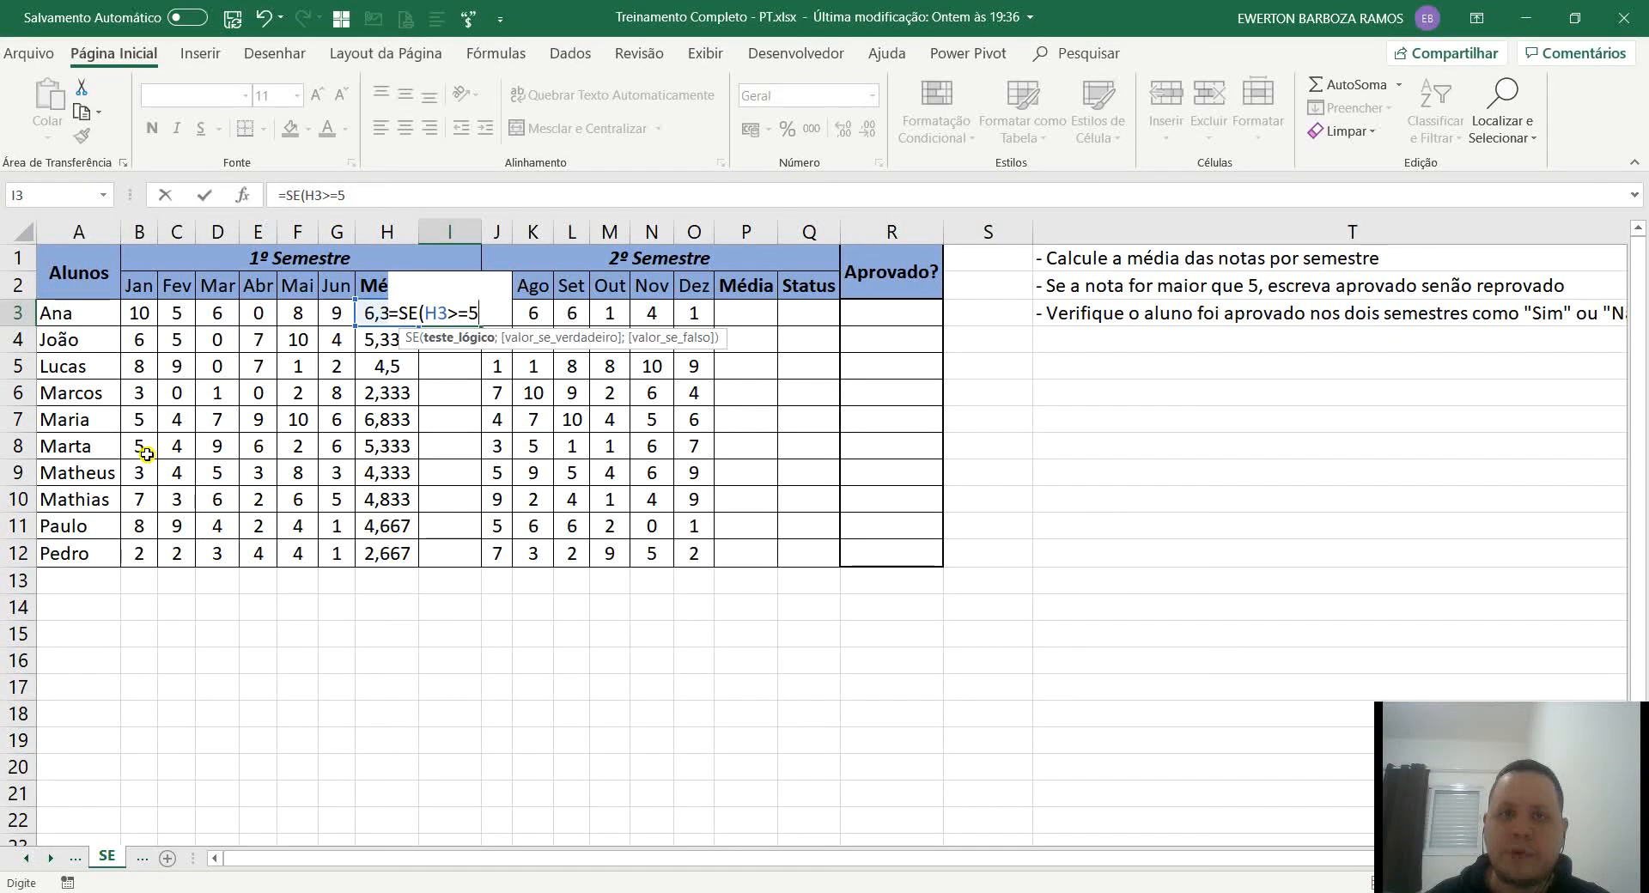
type(";")
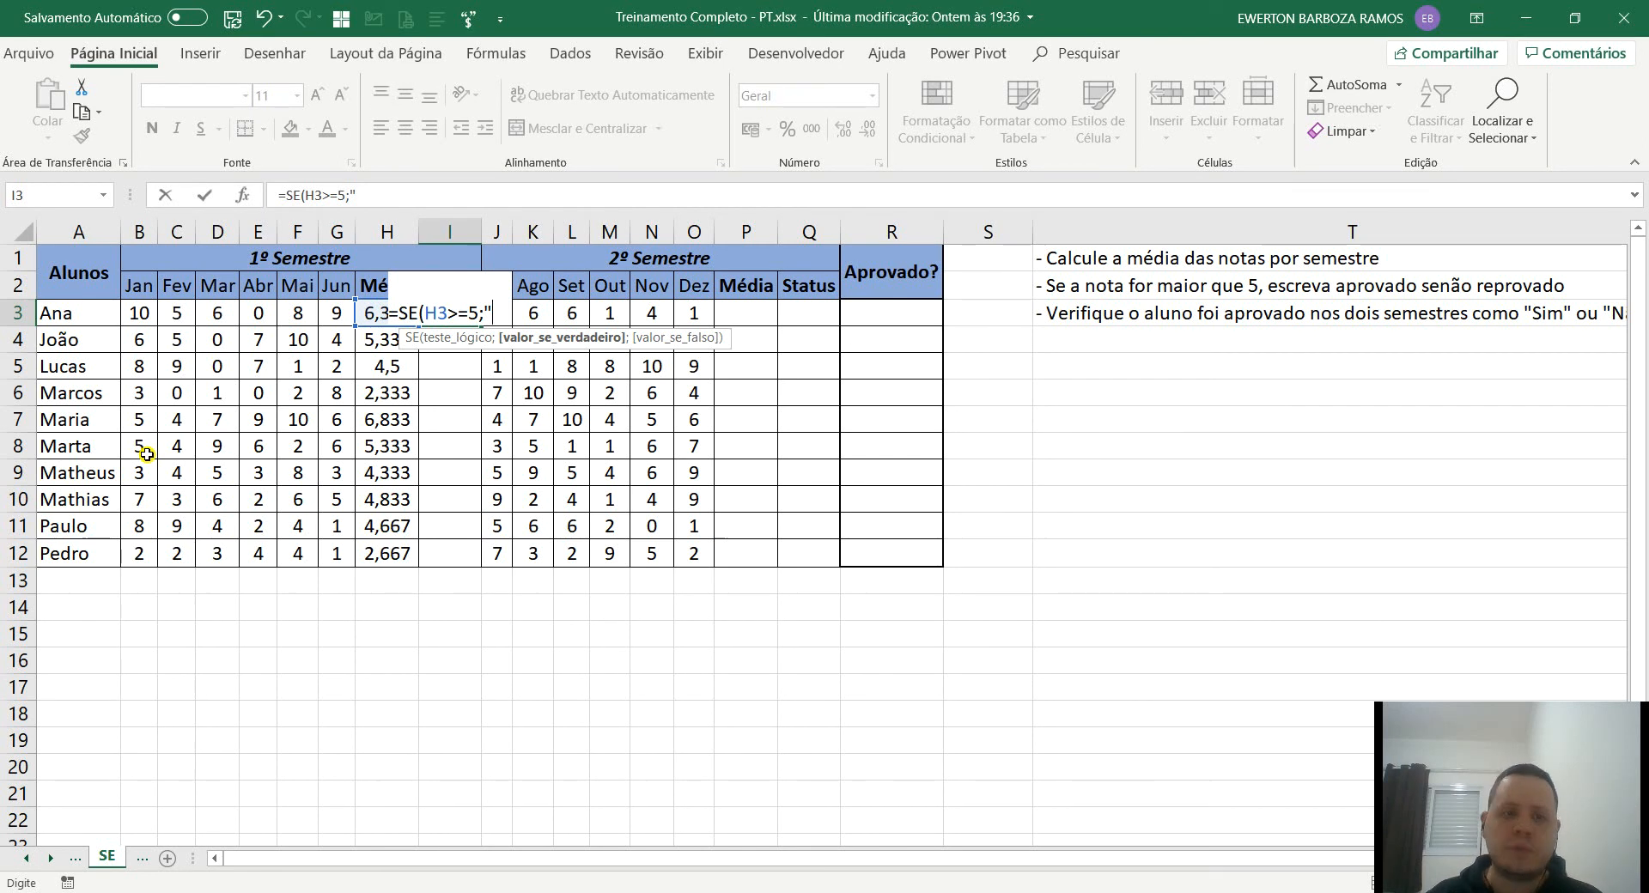
type("Passou")
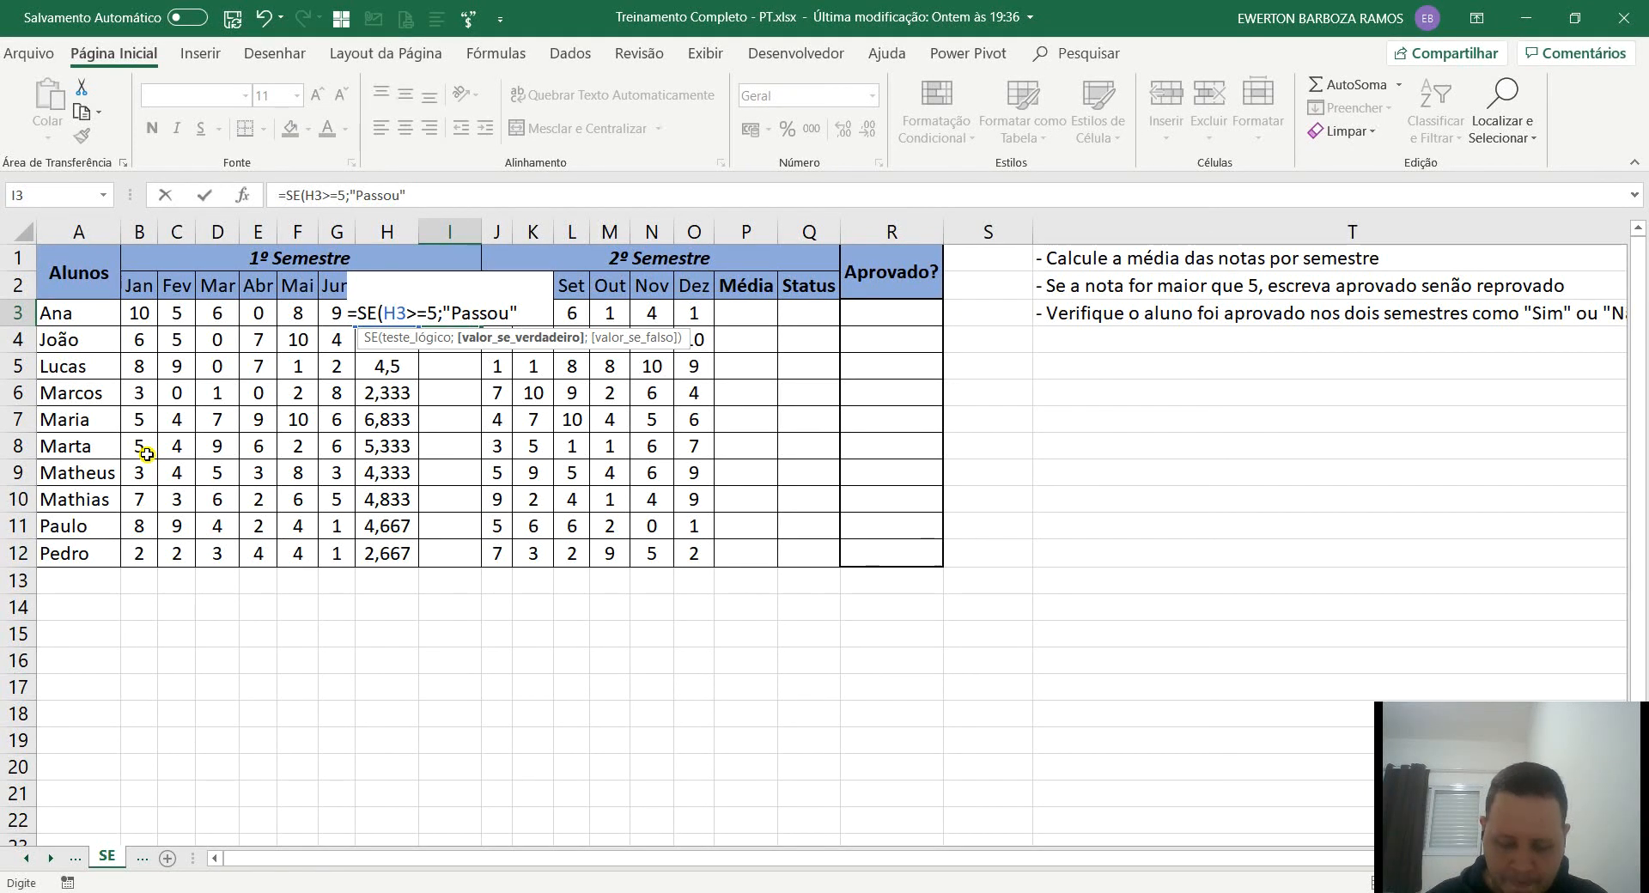
type("\";\"!")
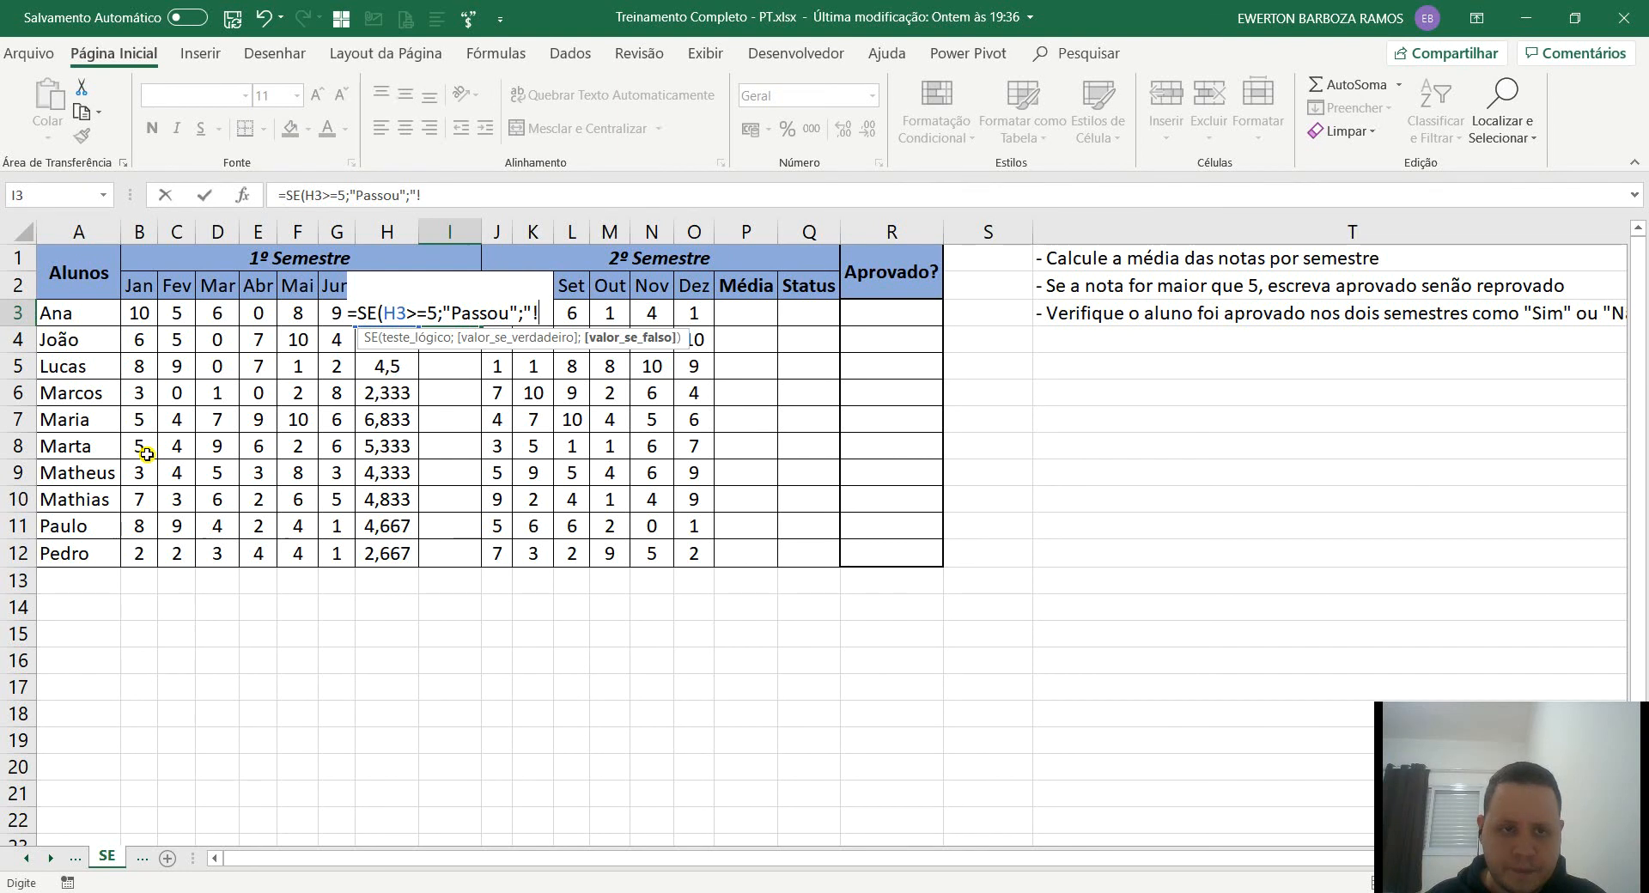
key("BackSpace")
type("Repro")
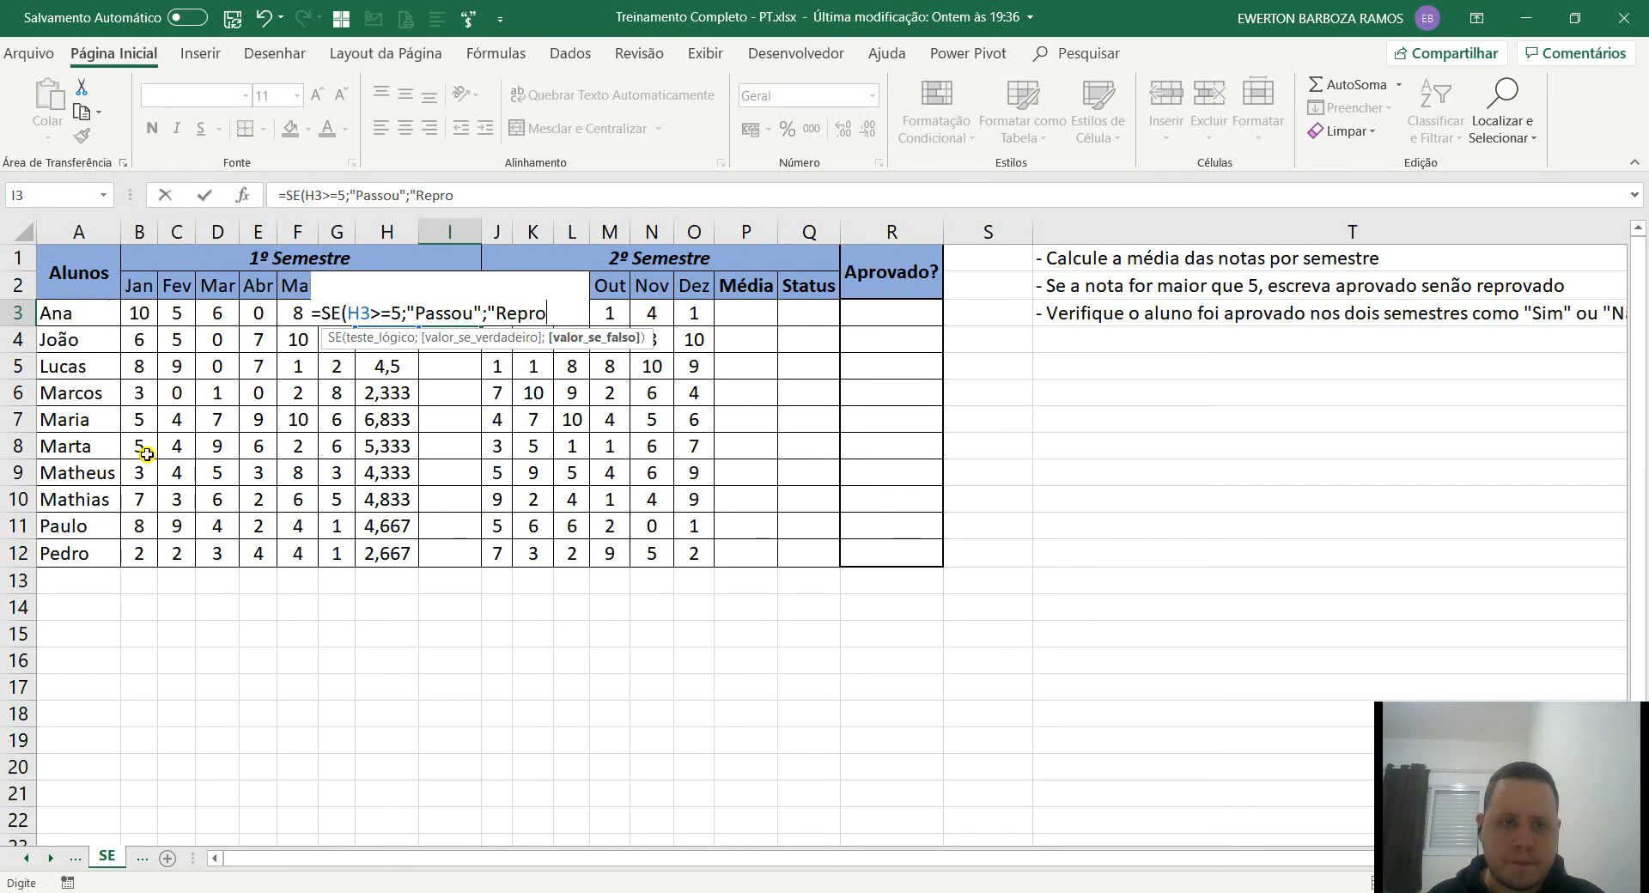
type("vou\"")
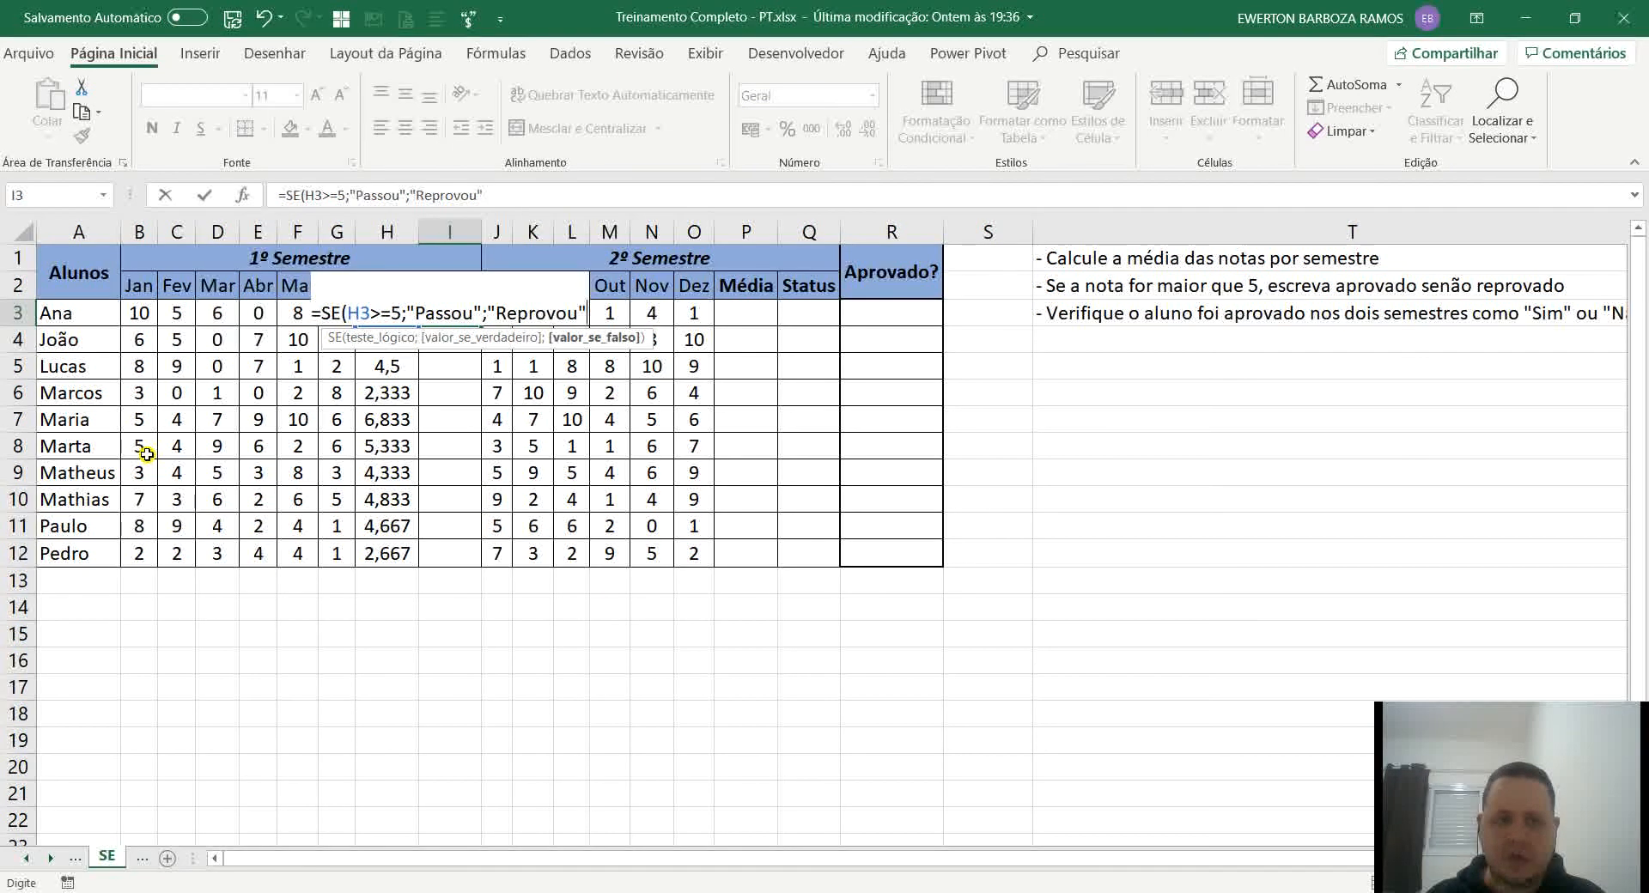
type(")")
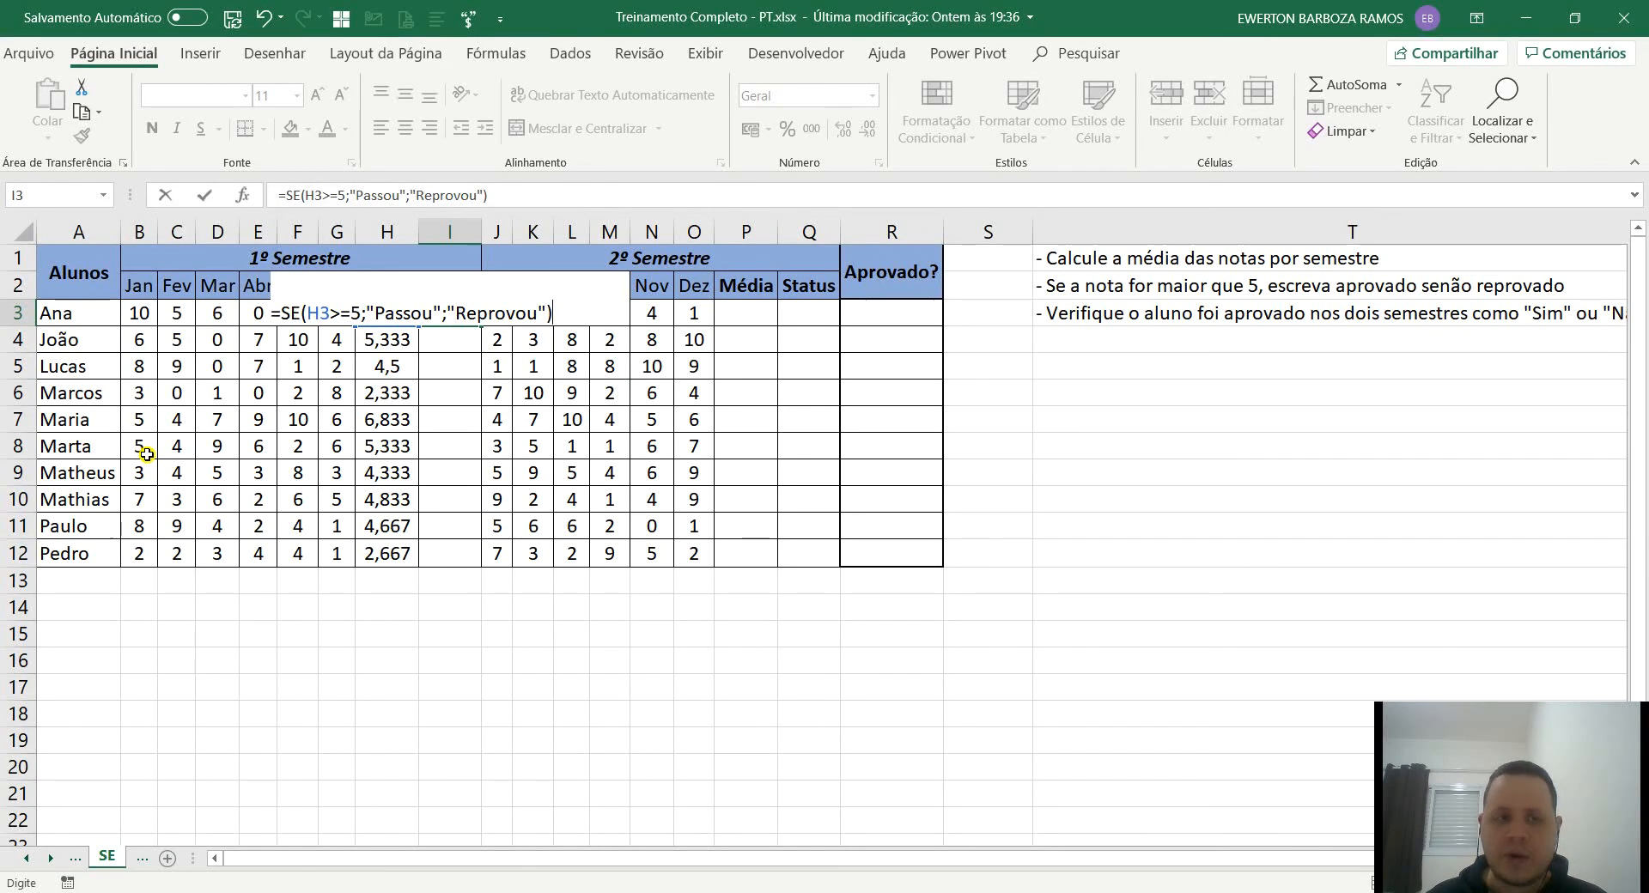
key("Return")
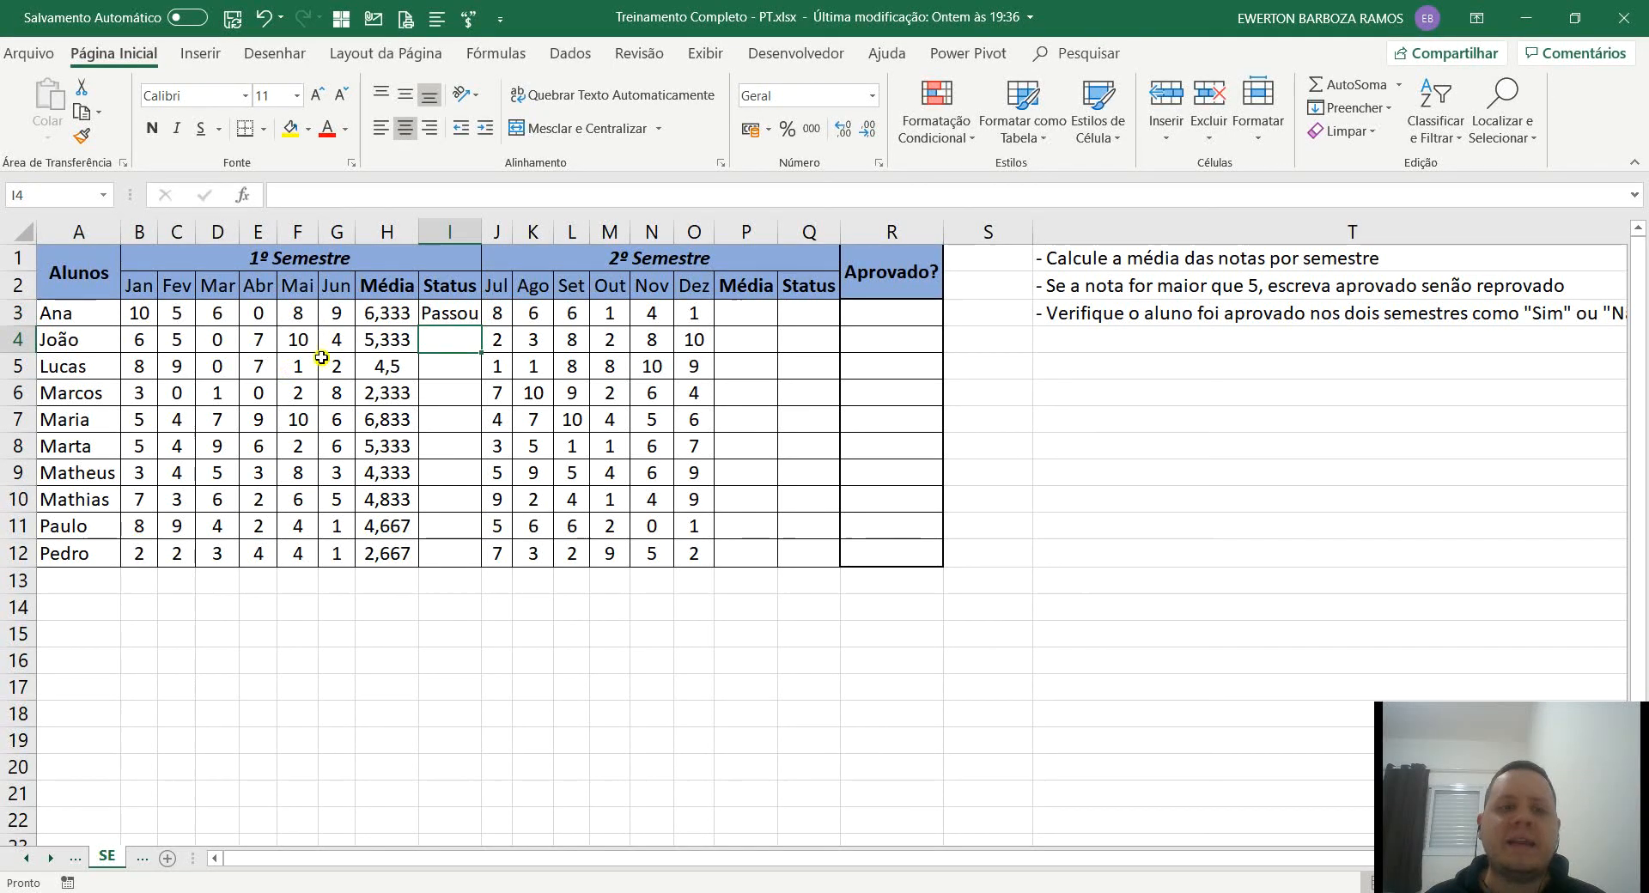
Fill the status formula from I3 down to I12 and auto-fit the width of column I.
left_click(429, 315)
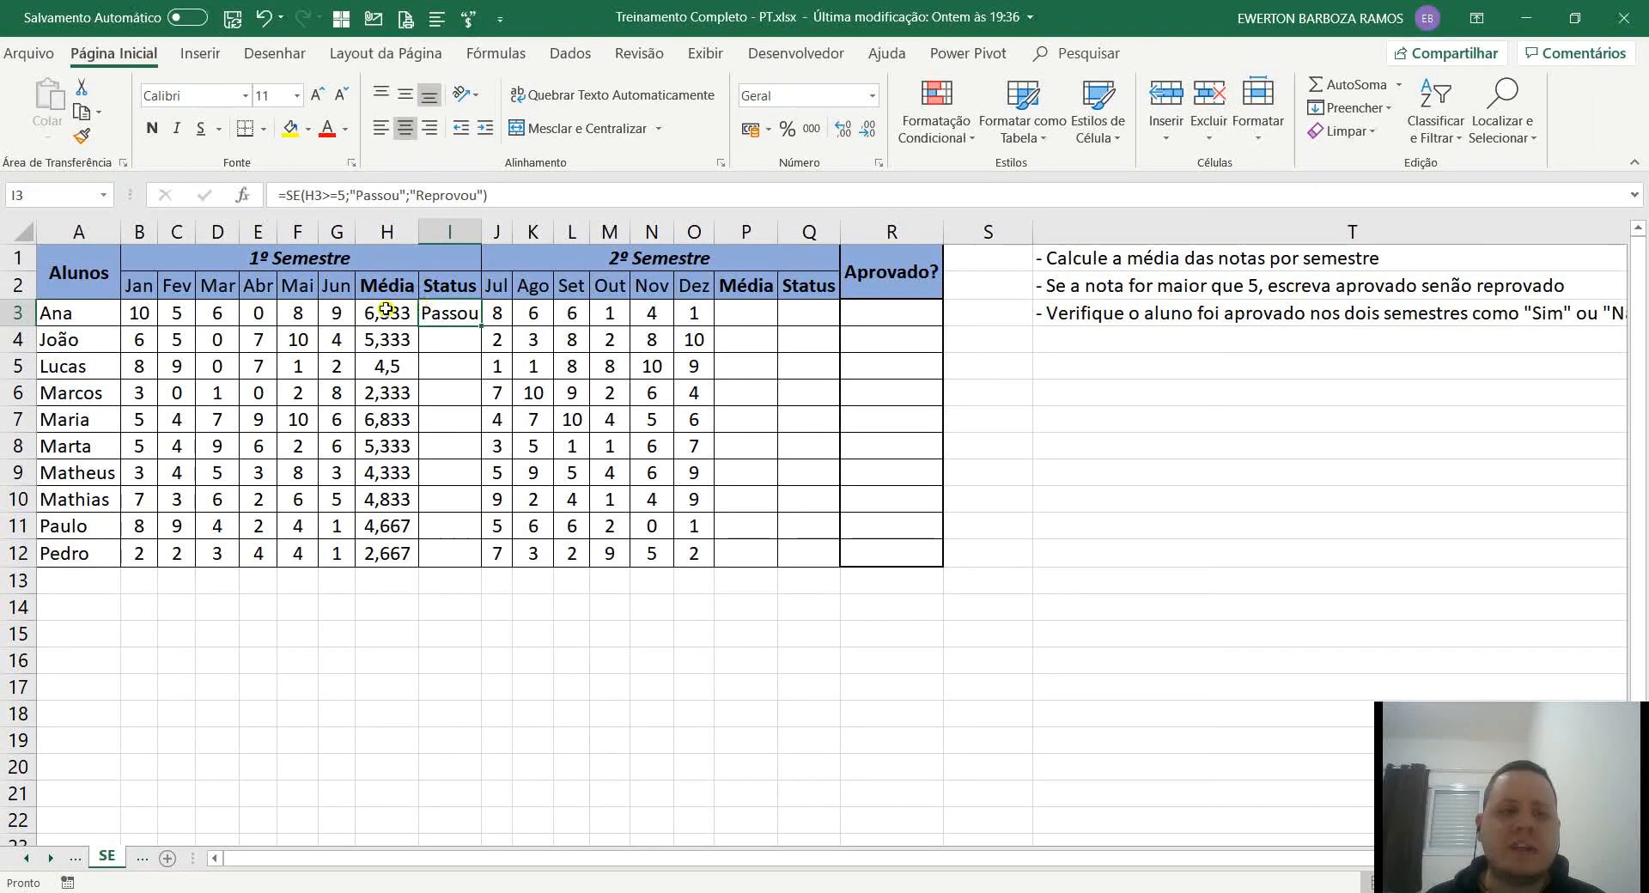
double_click(487, 221)
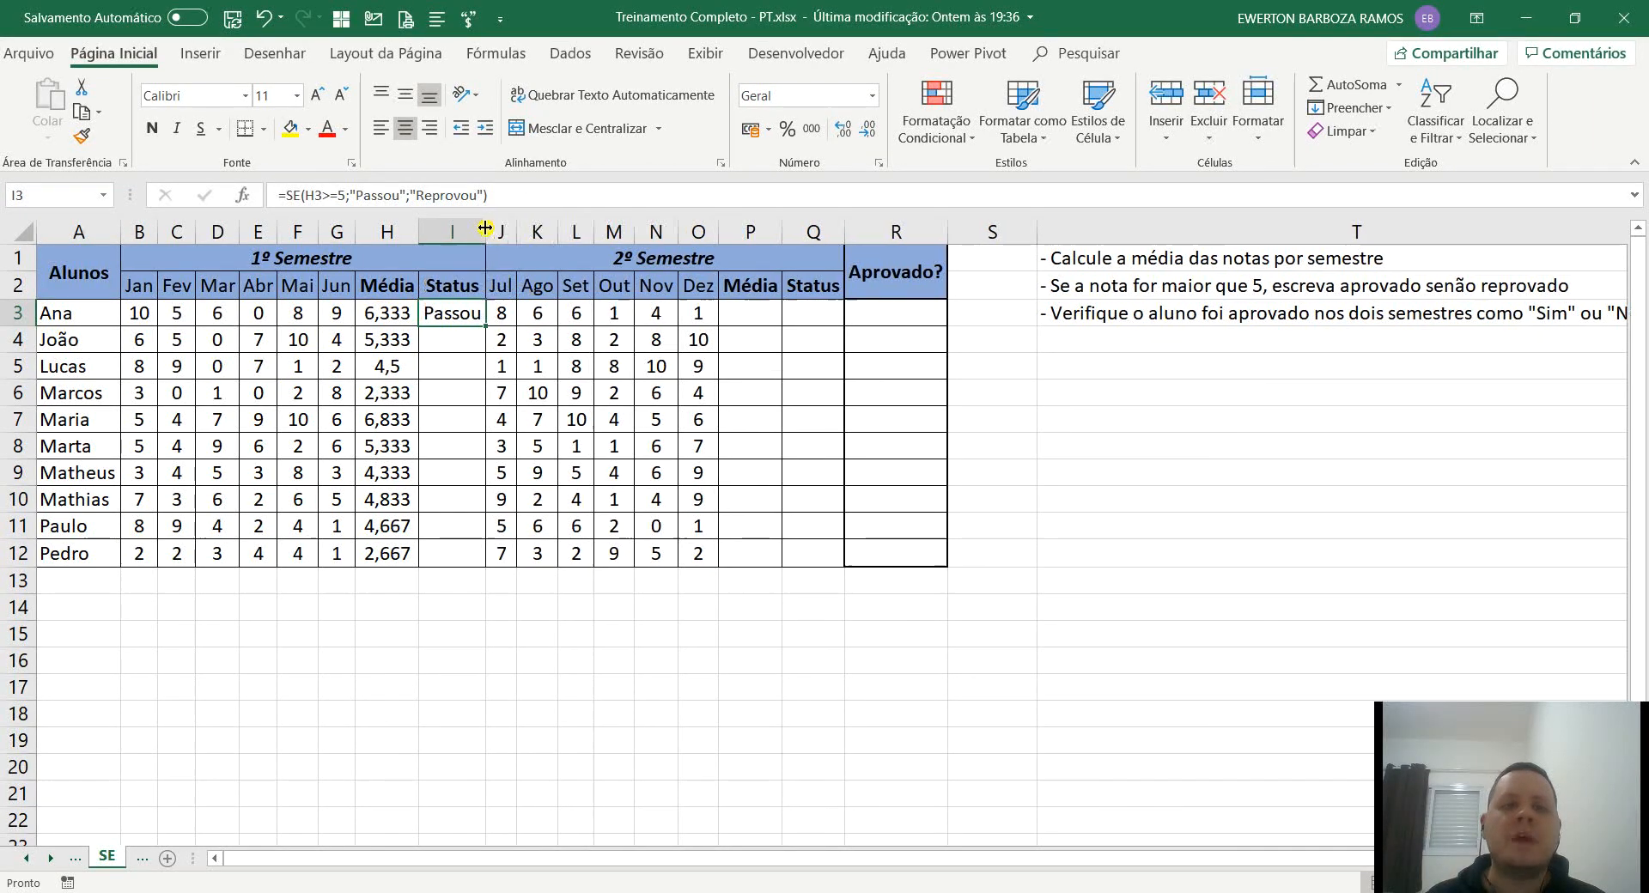
double_click(483, 328)
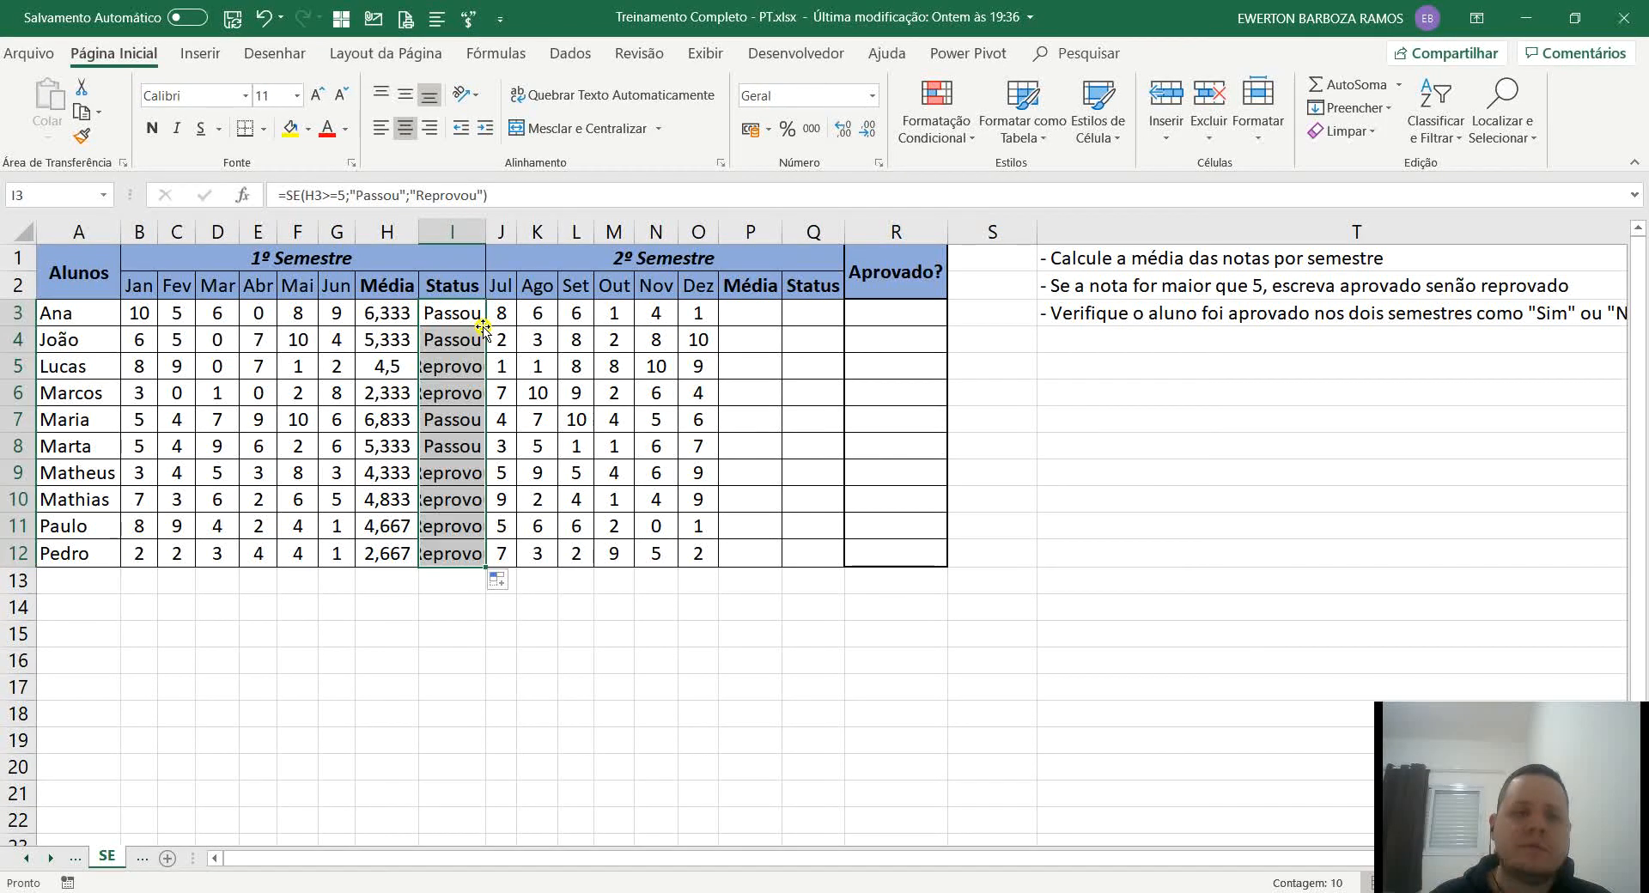
left_click(447, 369)
double_click(486, 232)
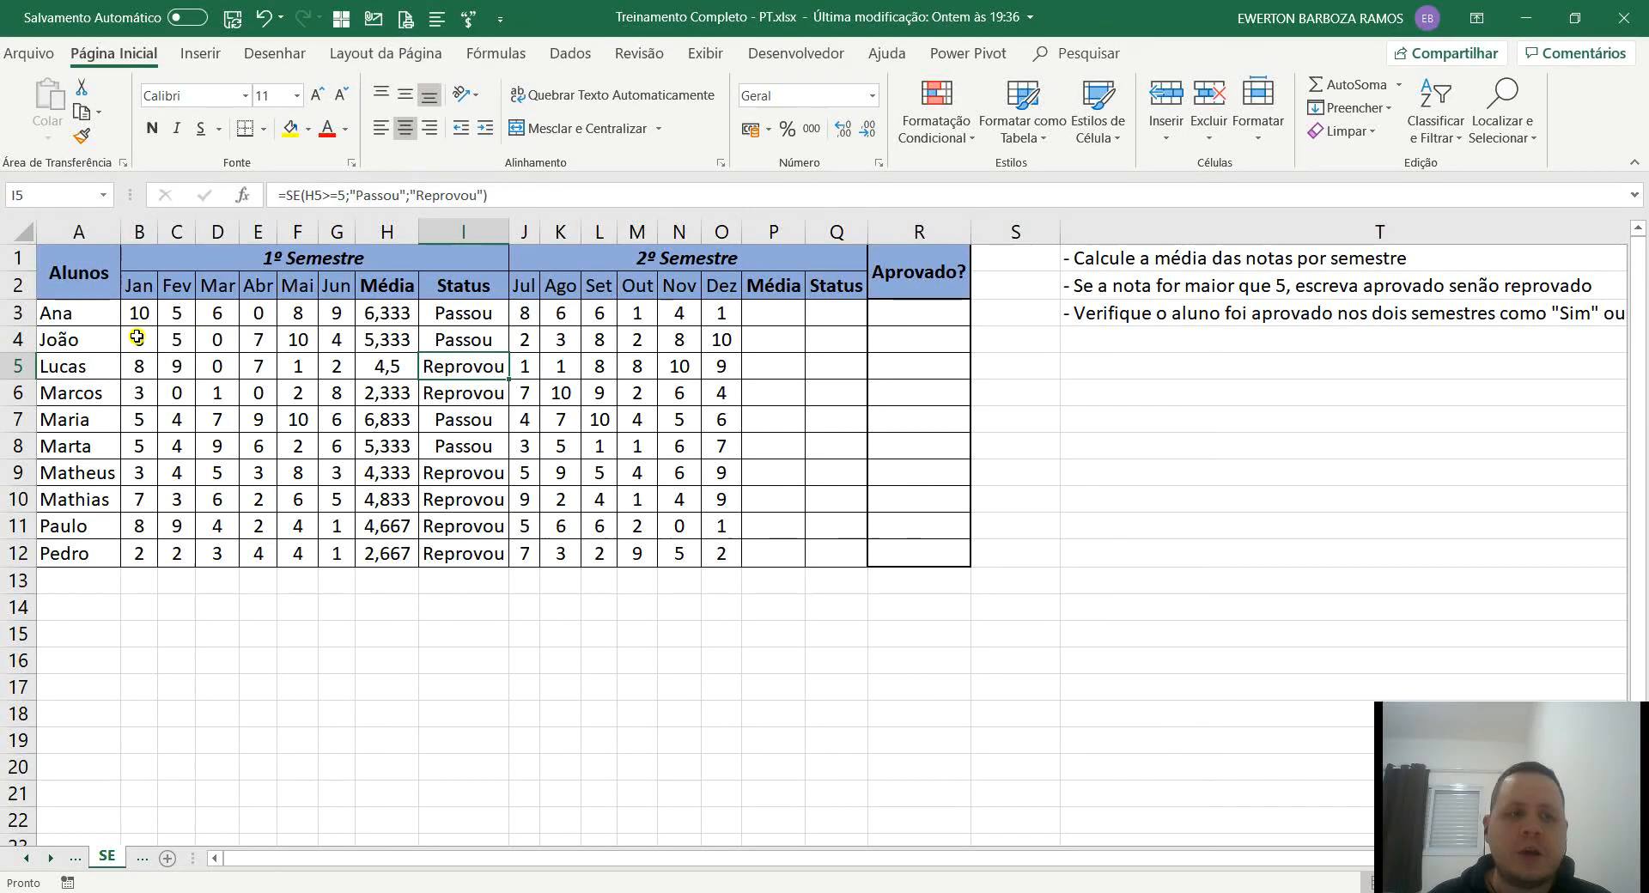
Review the 1º Semestre results and the average and status formulas in H3 and I3.
left_click(483, 325)
left_click_drag(483, 324, 72, 342)
left_click(432, 367)
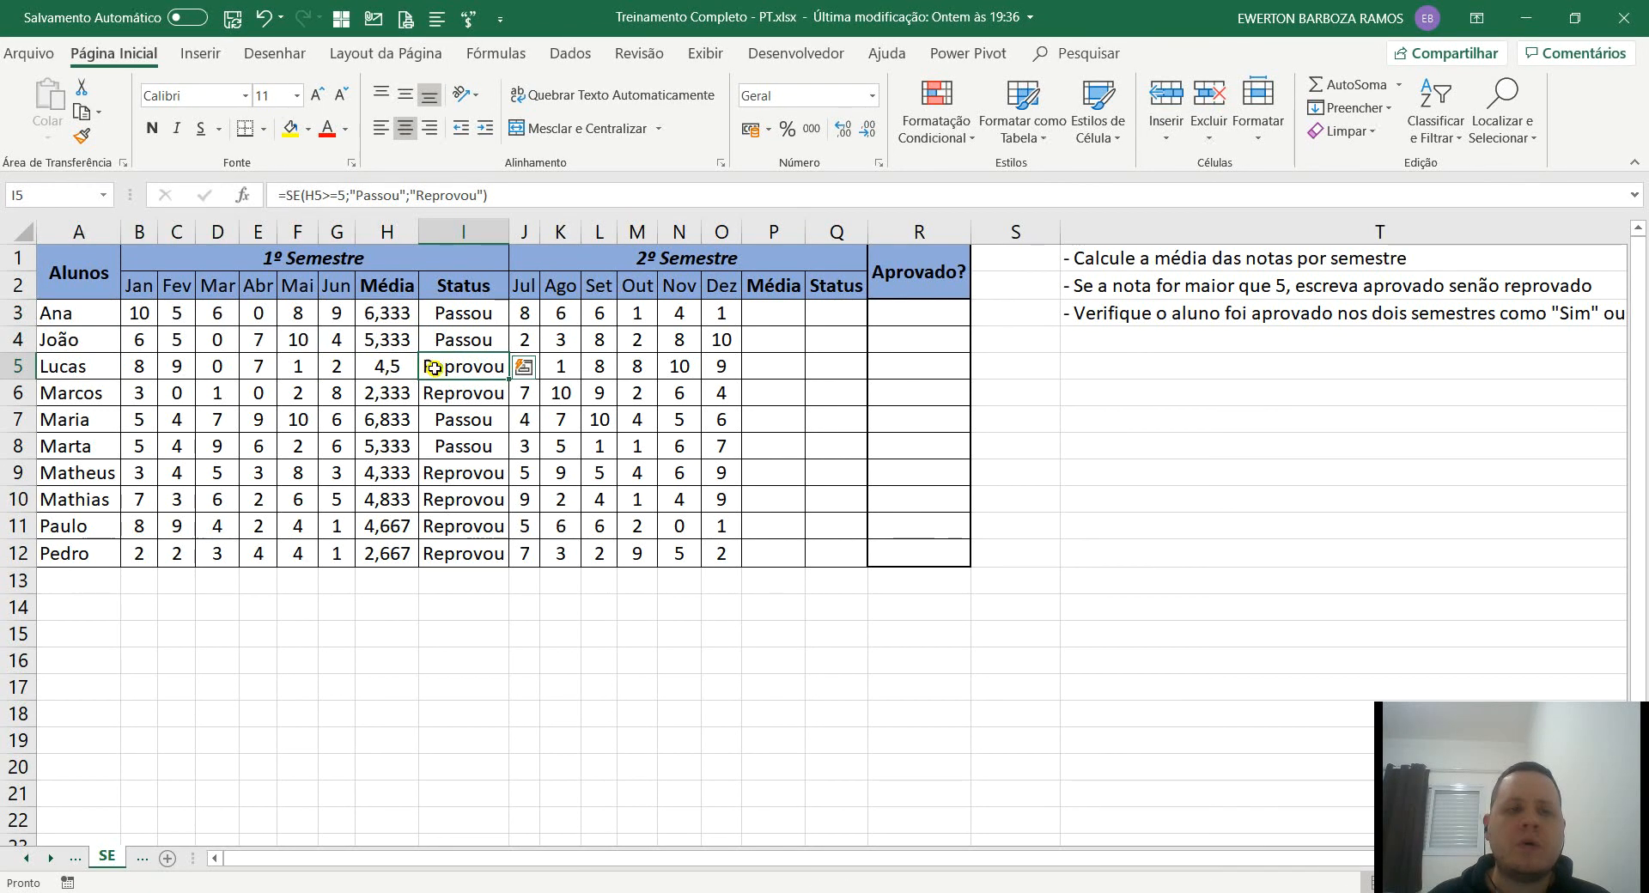
left_click_drag(434, 368, 68, 395)
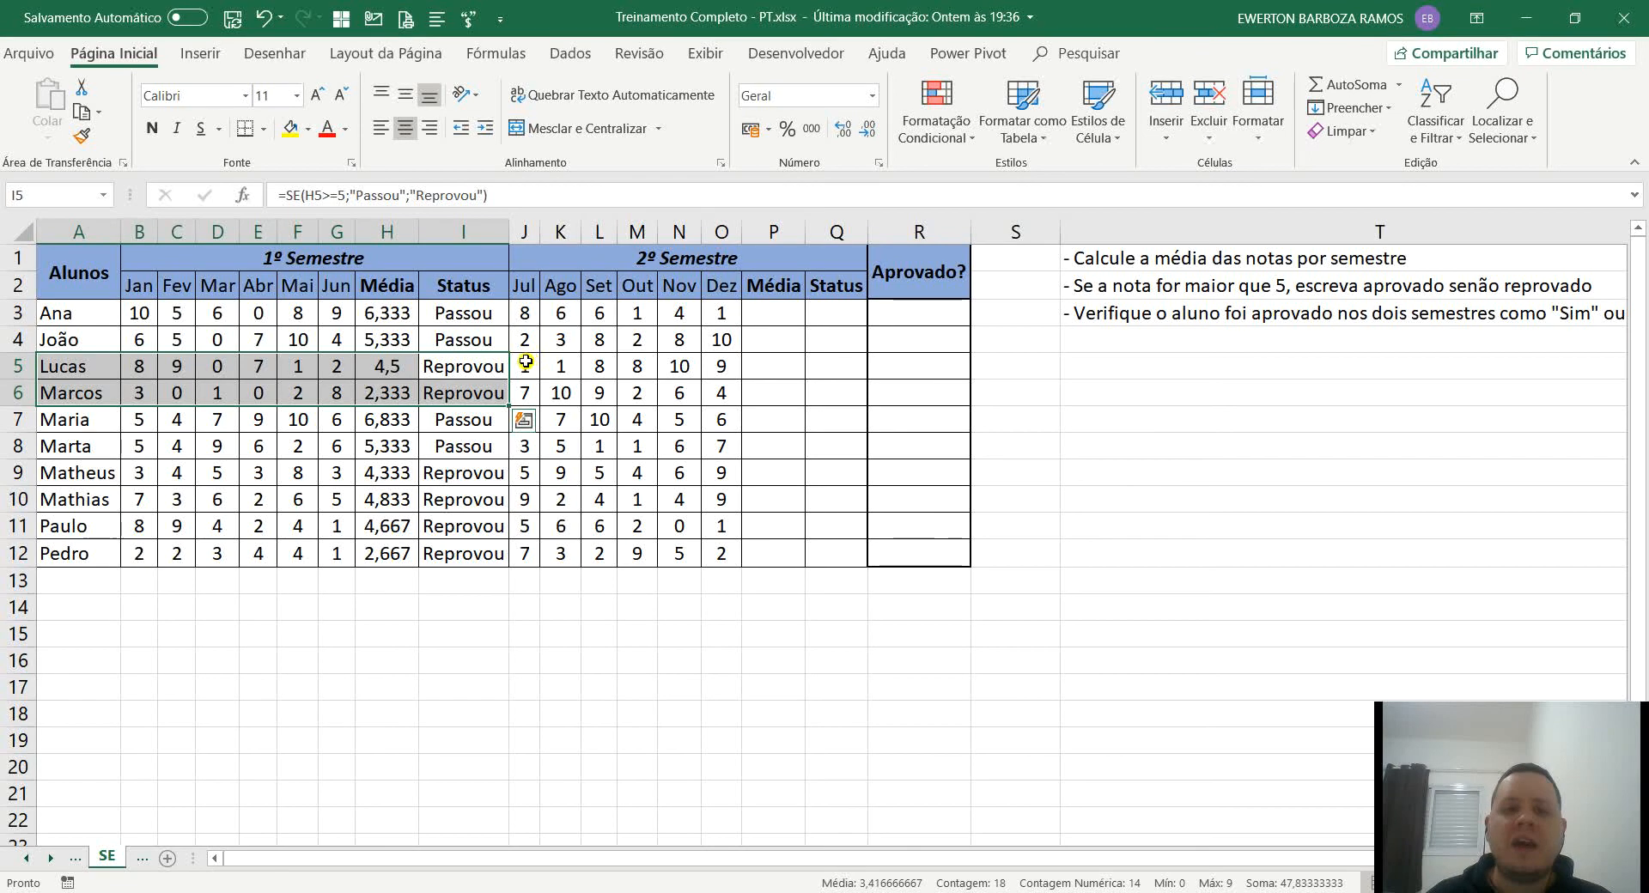
left_click(767, 320)
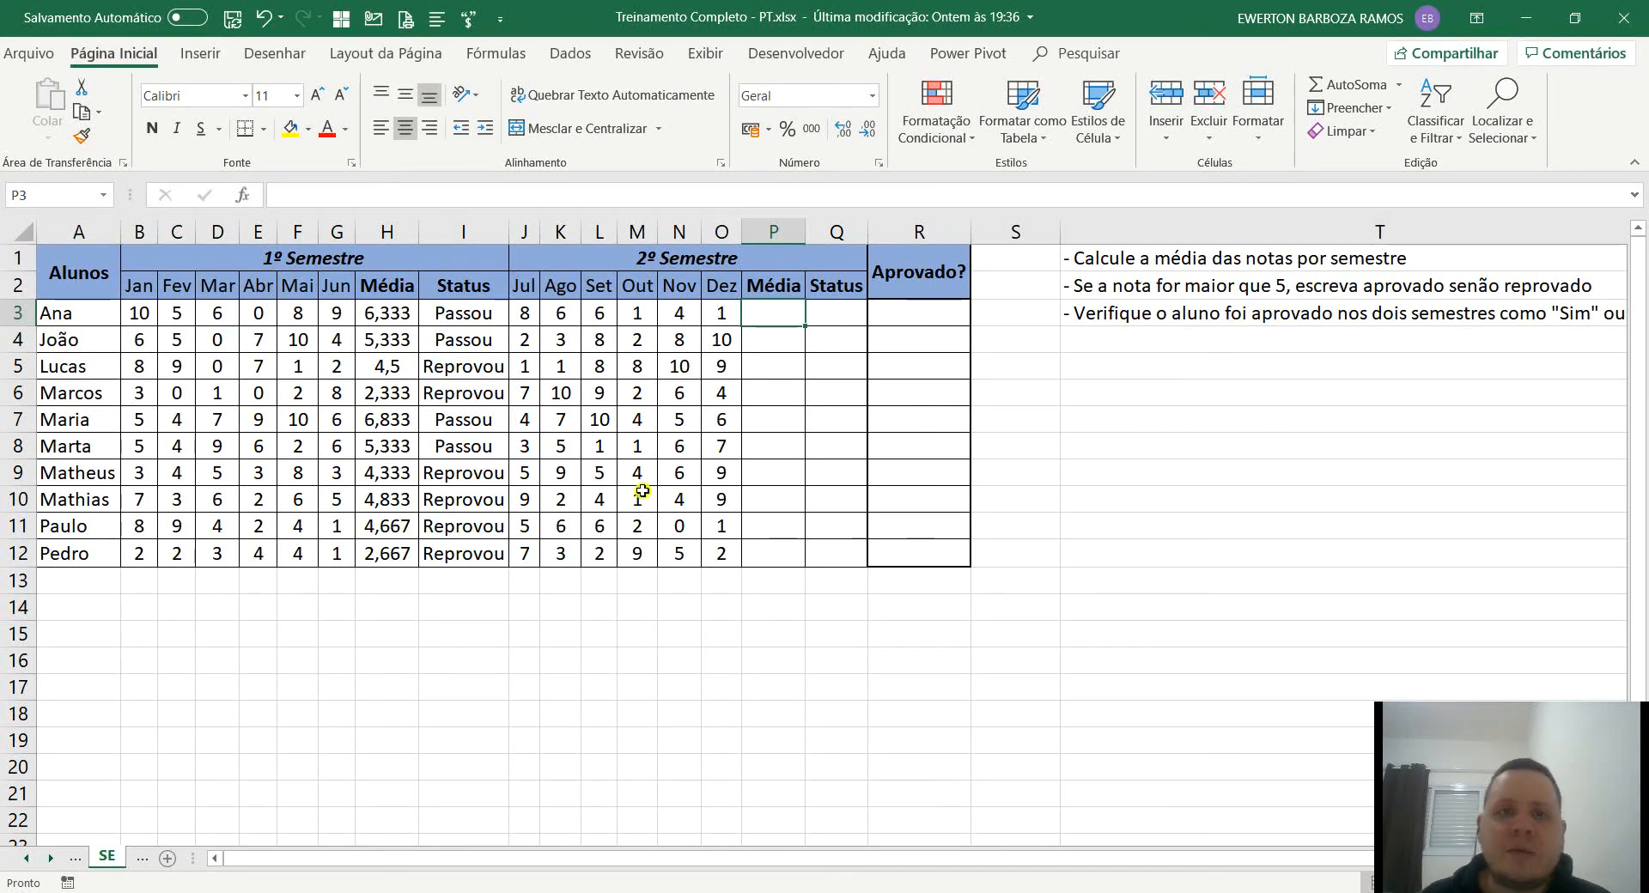
double_click(384, 313)
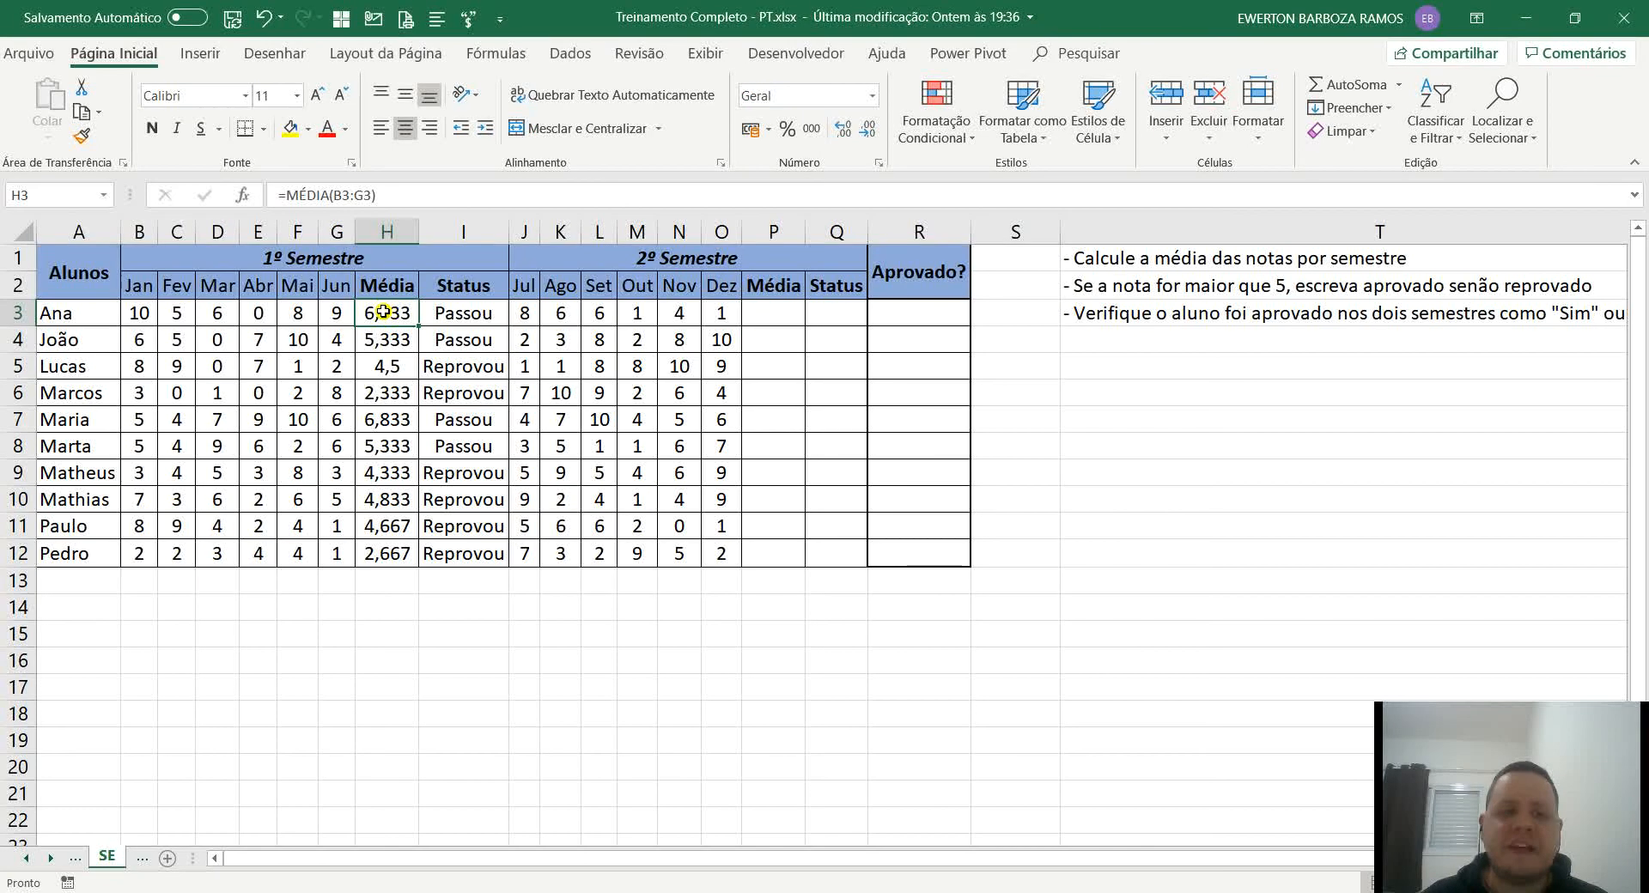
key("Escape")
double_click(474, 316)
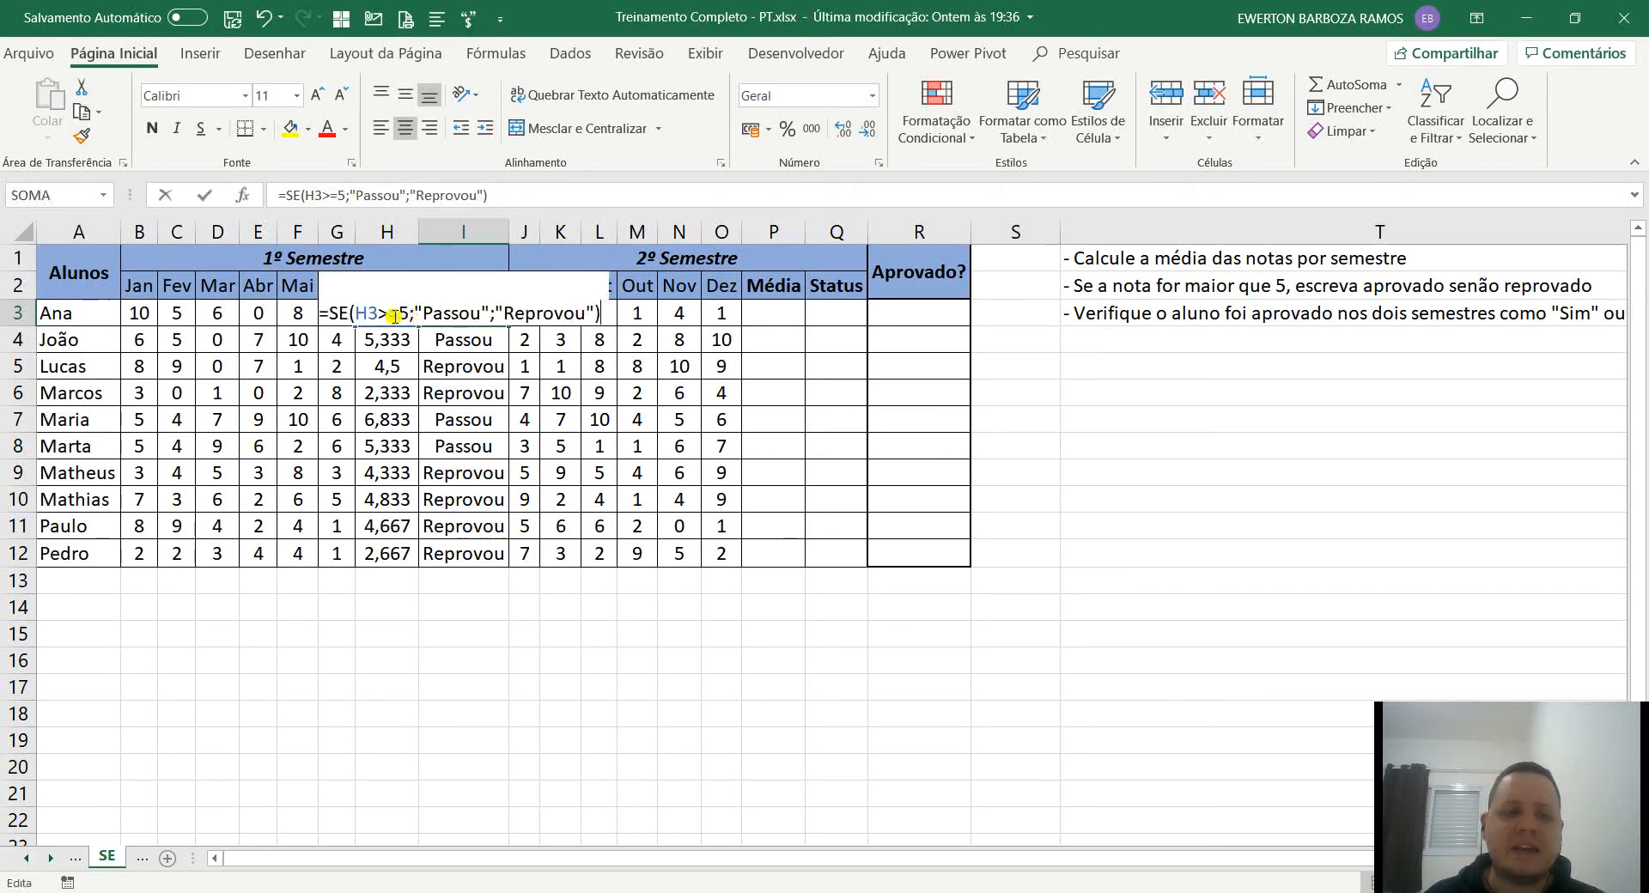
key("Escape")
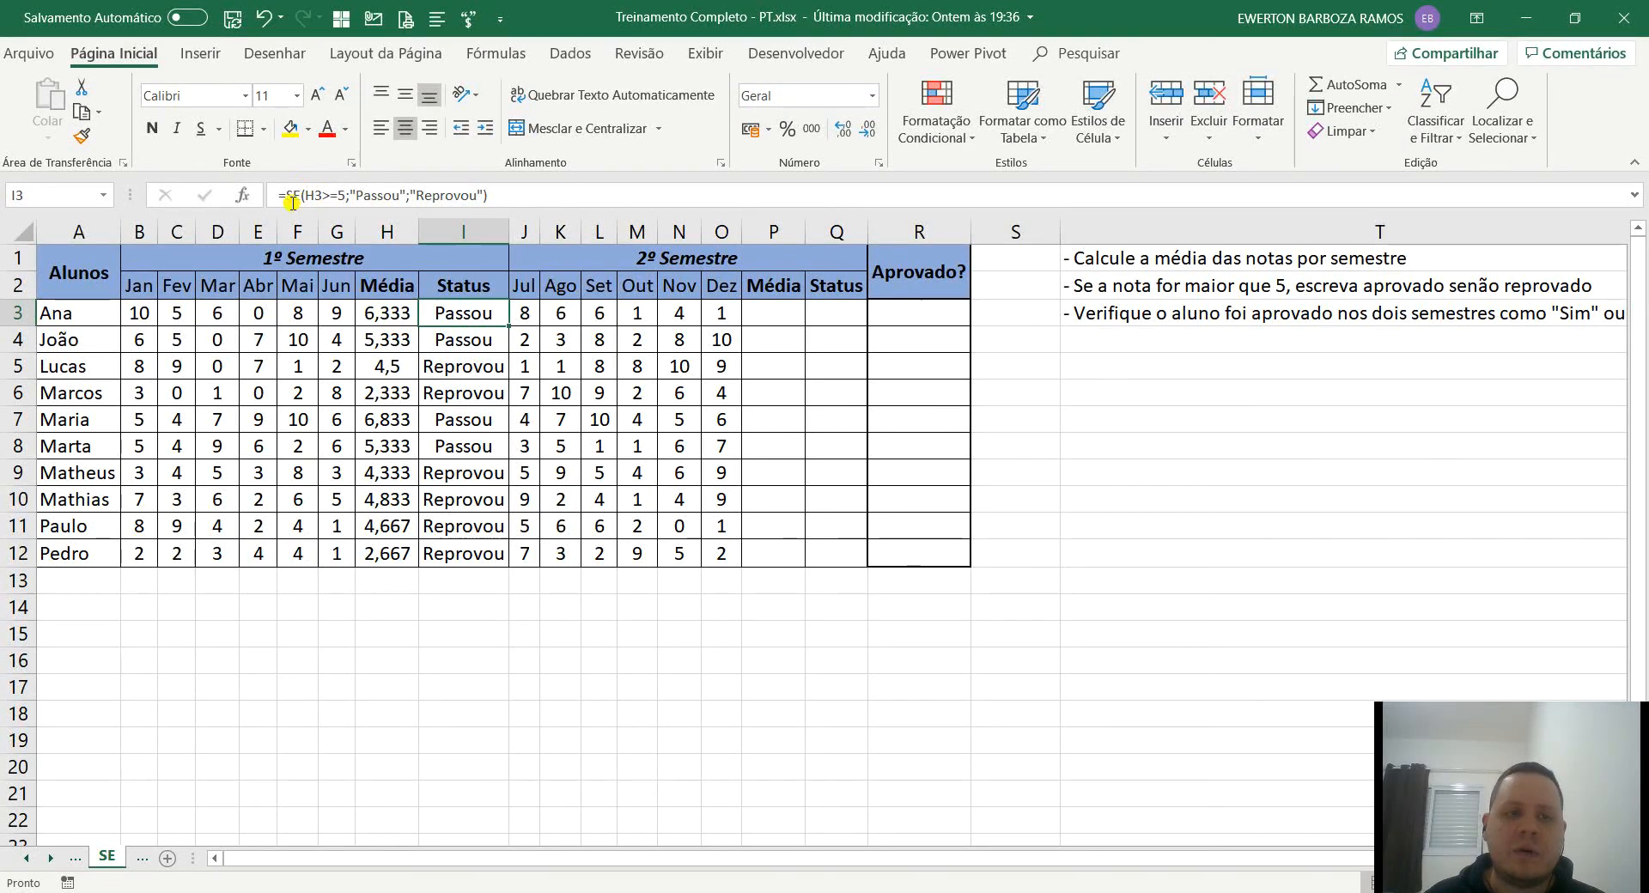
Copy the 1º Semestre average and status formulas in H3:I12 to the 2º Semestre columns from P3 and auto-fit column Q.
left_click(395, 310)
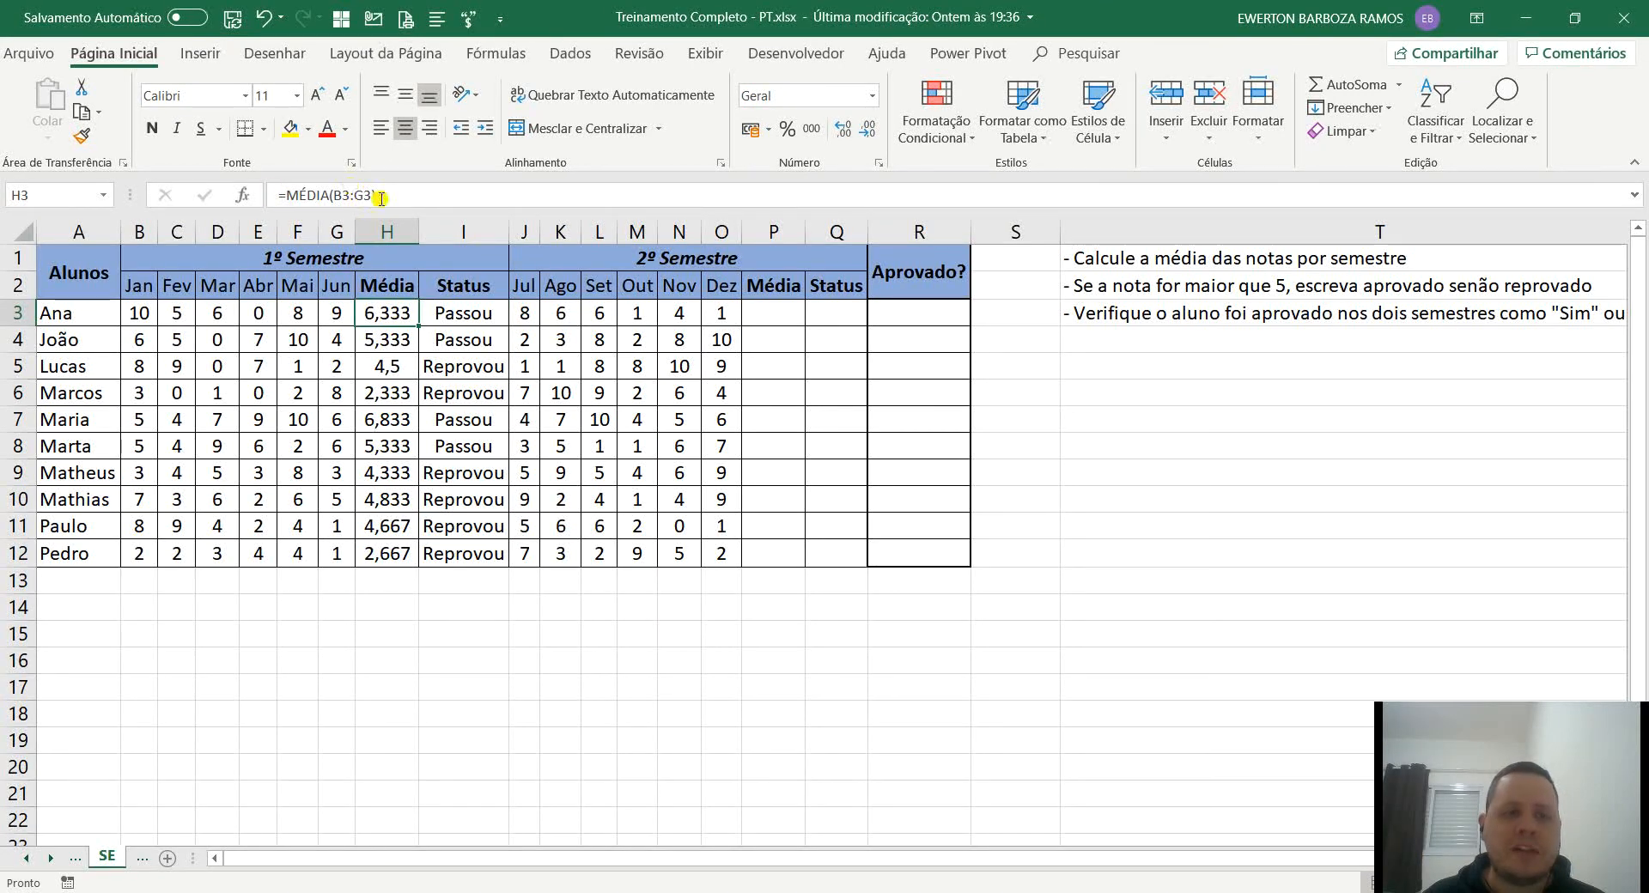
left_click(456, 553, "shift")
key("ctrl+c")
left_click(747, 318)
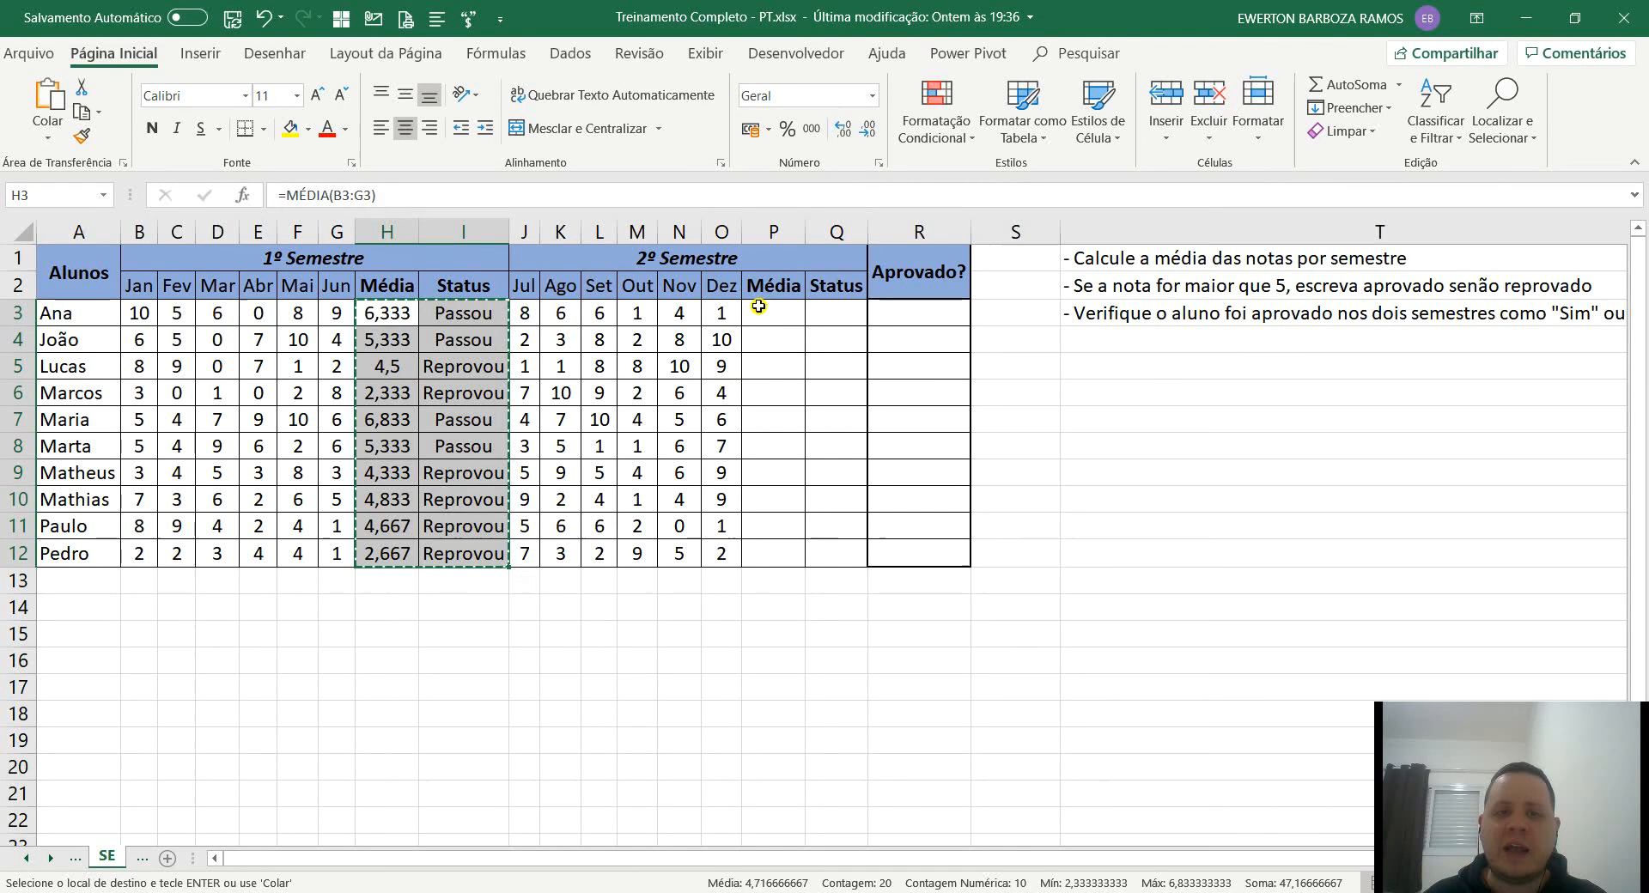
key("ctrl+v")
left_click(838, 312)
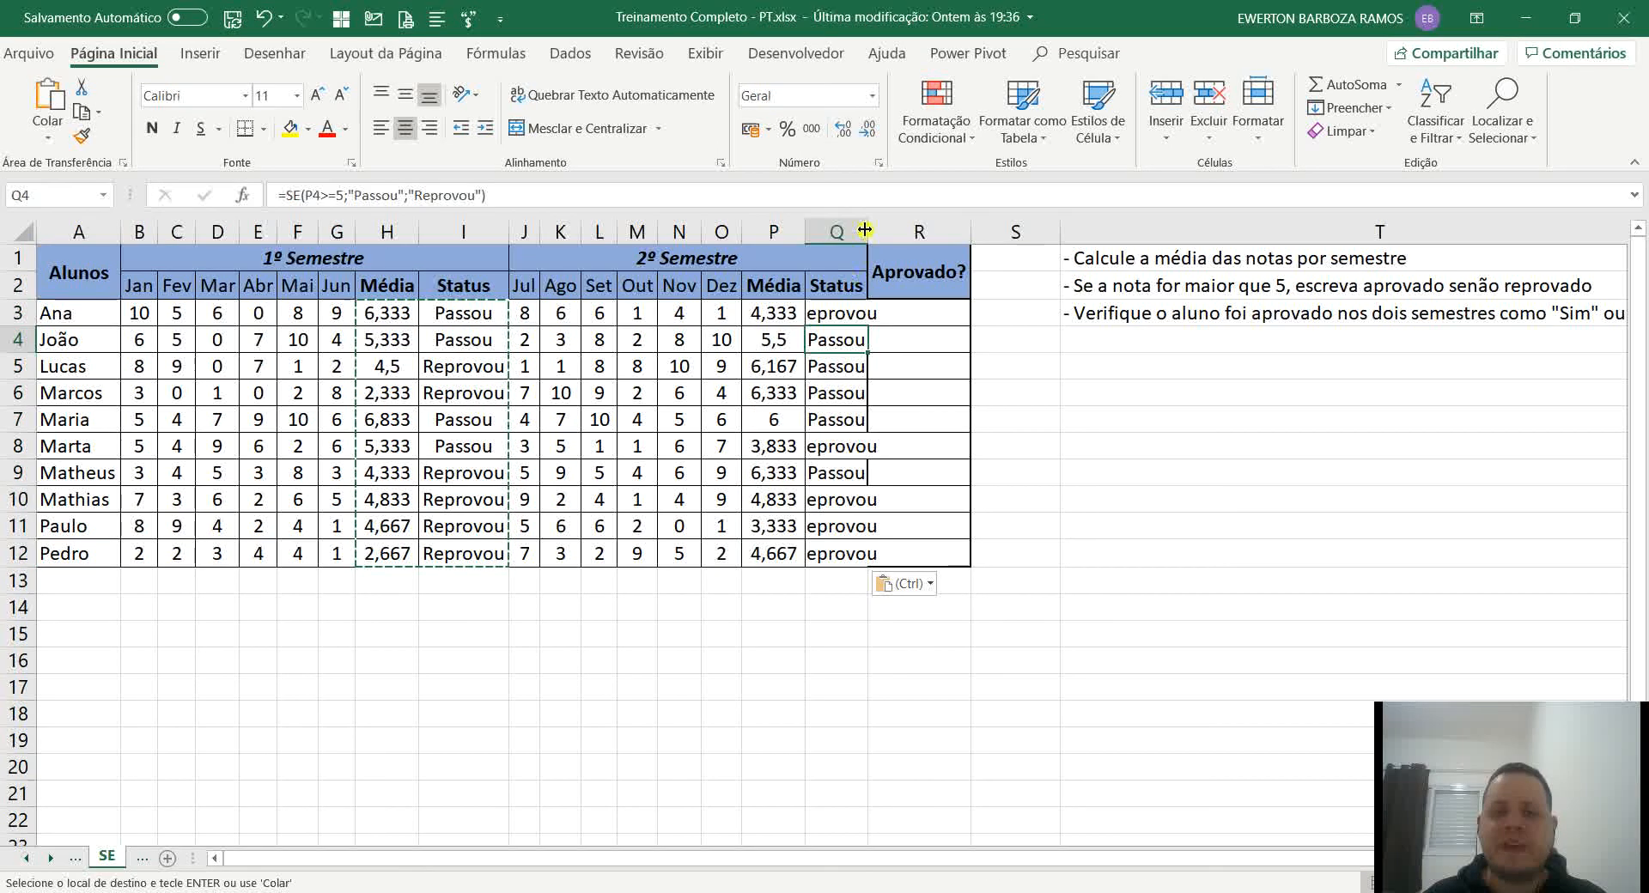
double_click(868, 232)
Check the copied average formulas in P3 and P4 against the grade ranges of each semester.
left_click(774, 318)
double_click(774, 318)
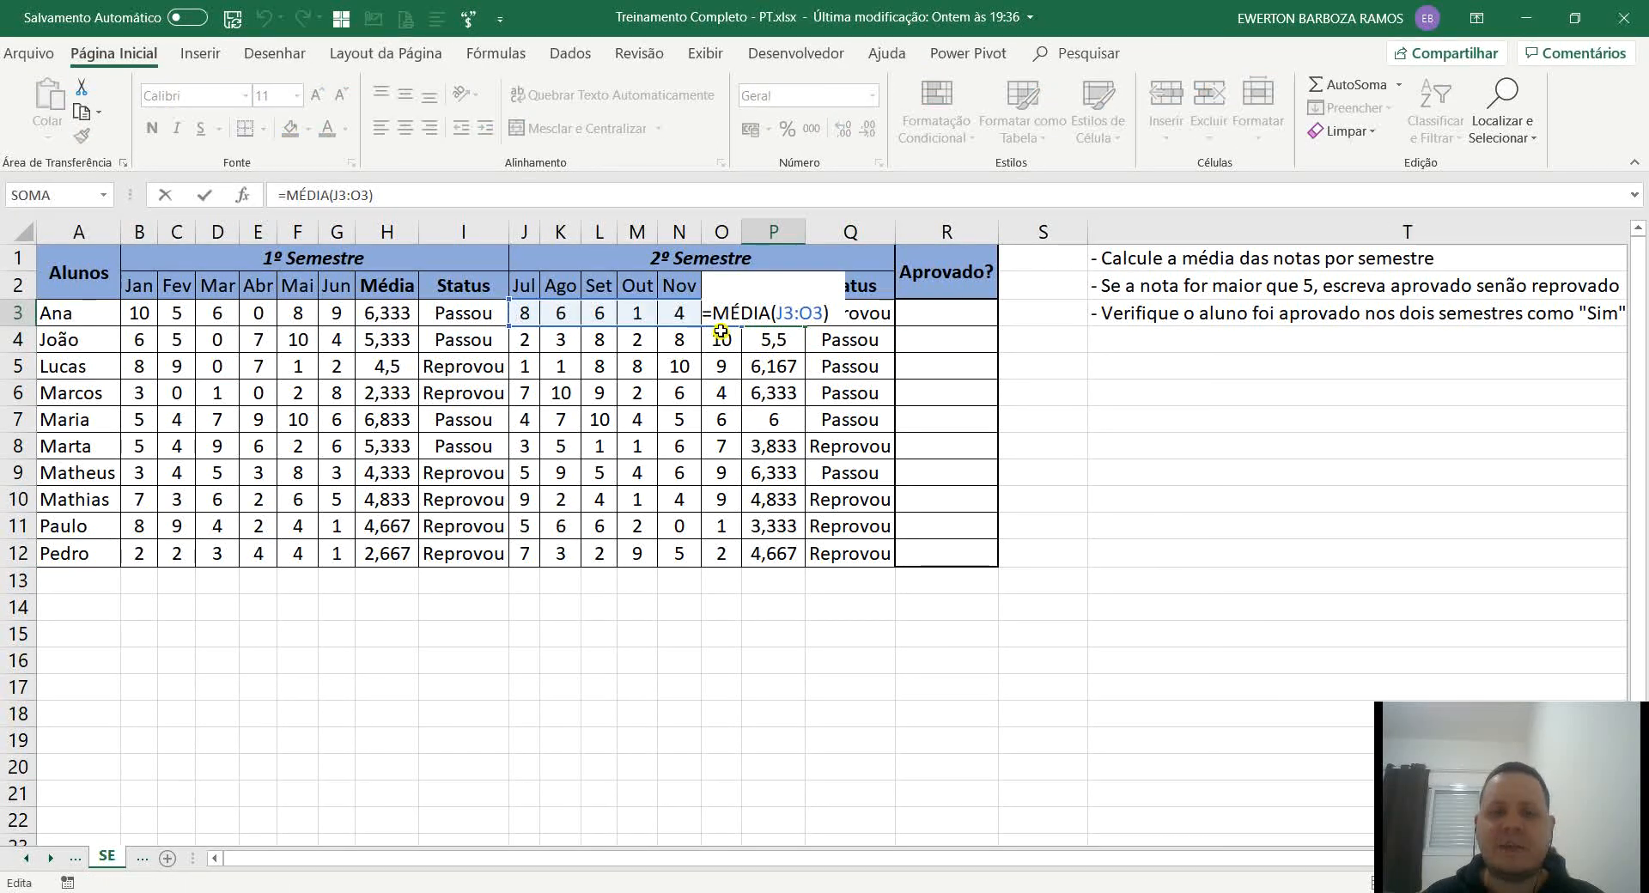
key("Escape")
left_click_drag(531, 325, 722, 315)
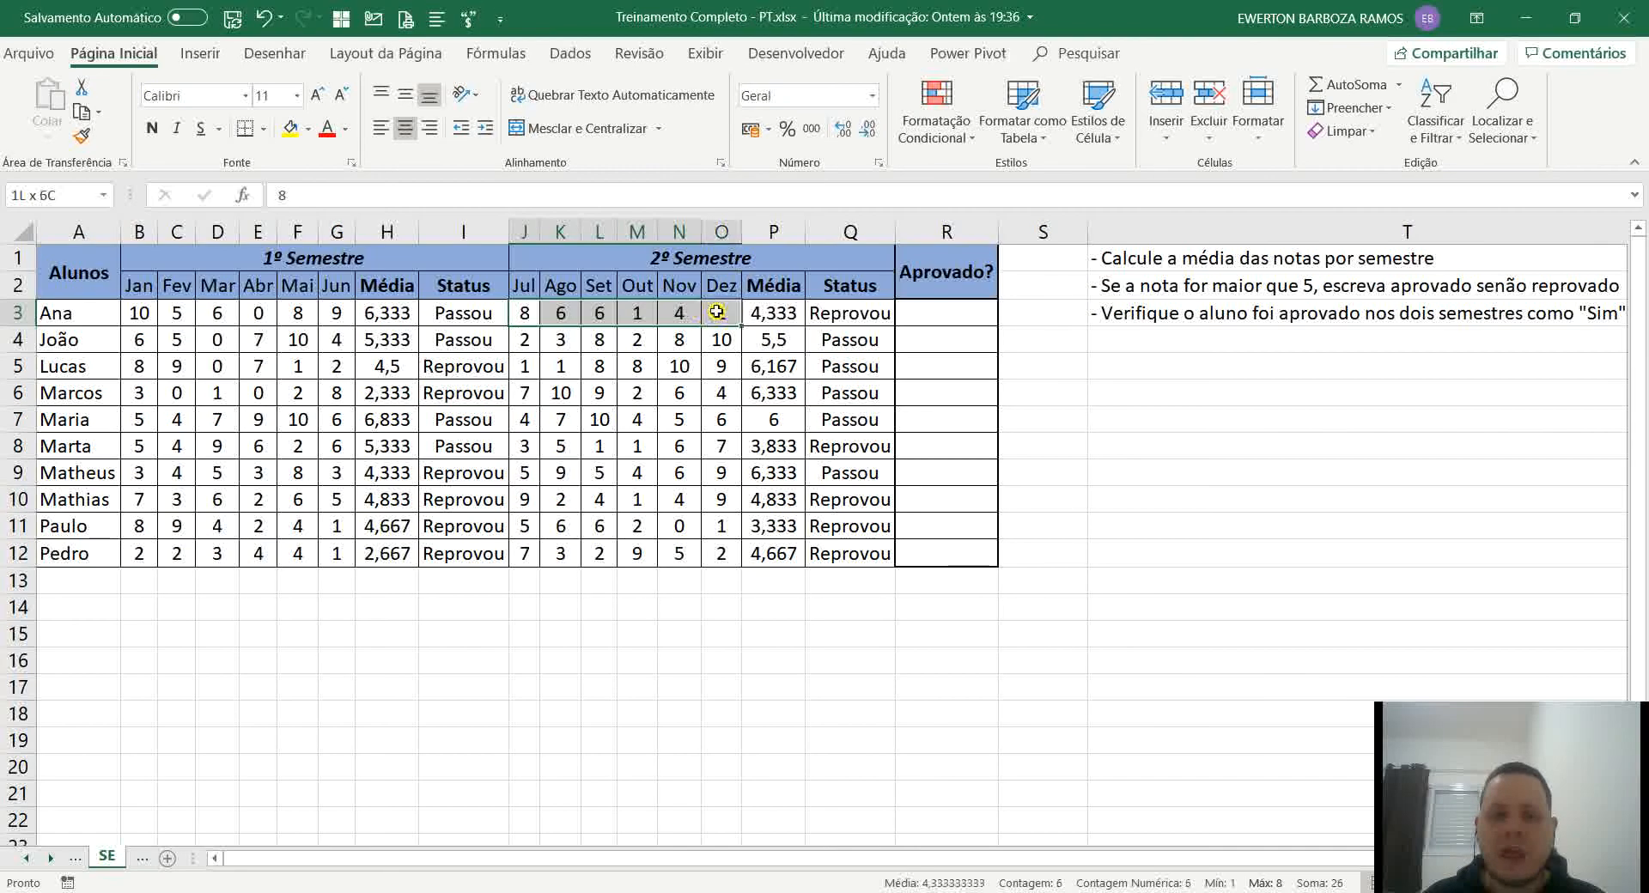
left_click_drag(140, 312, 336, 313)
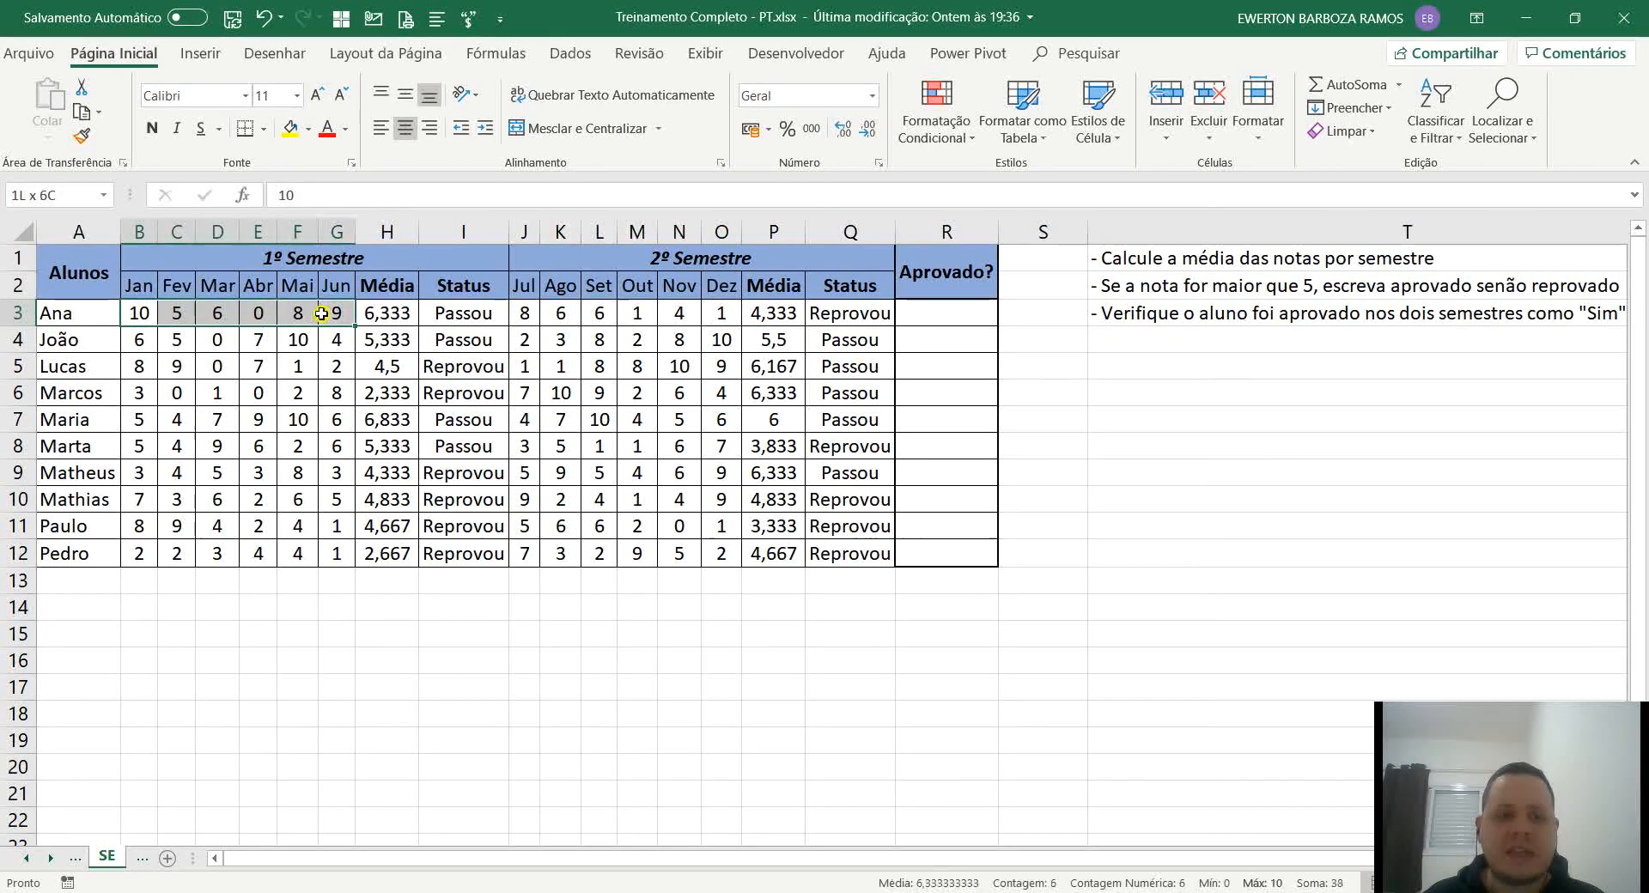
left_click(405, 305)
left_click(463, 313)
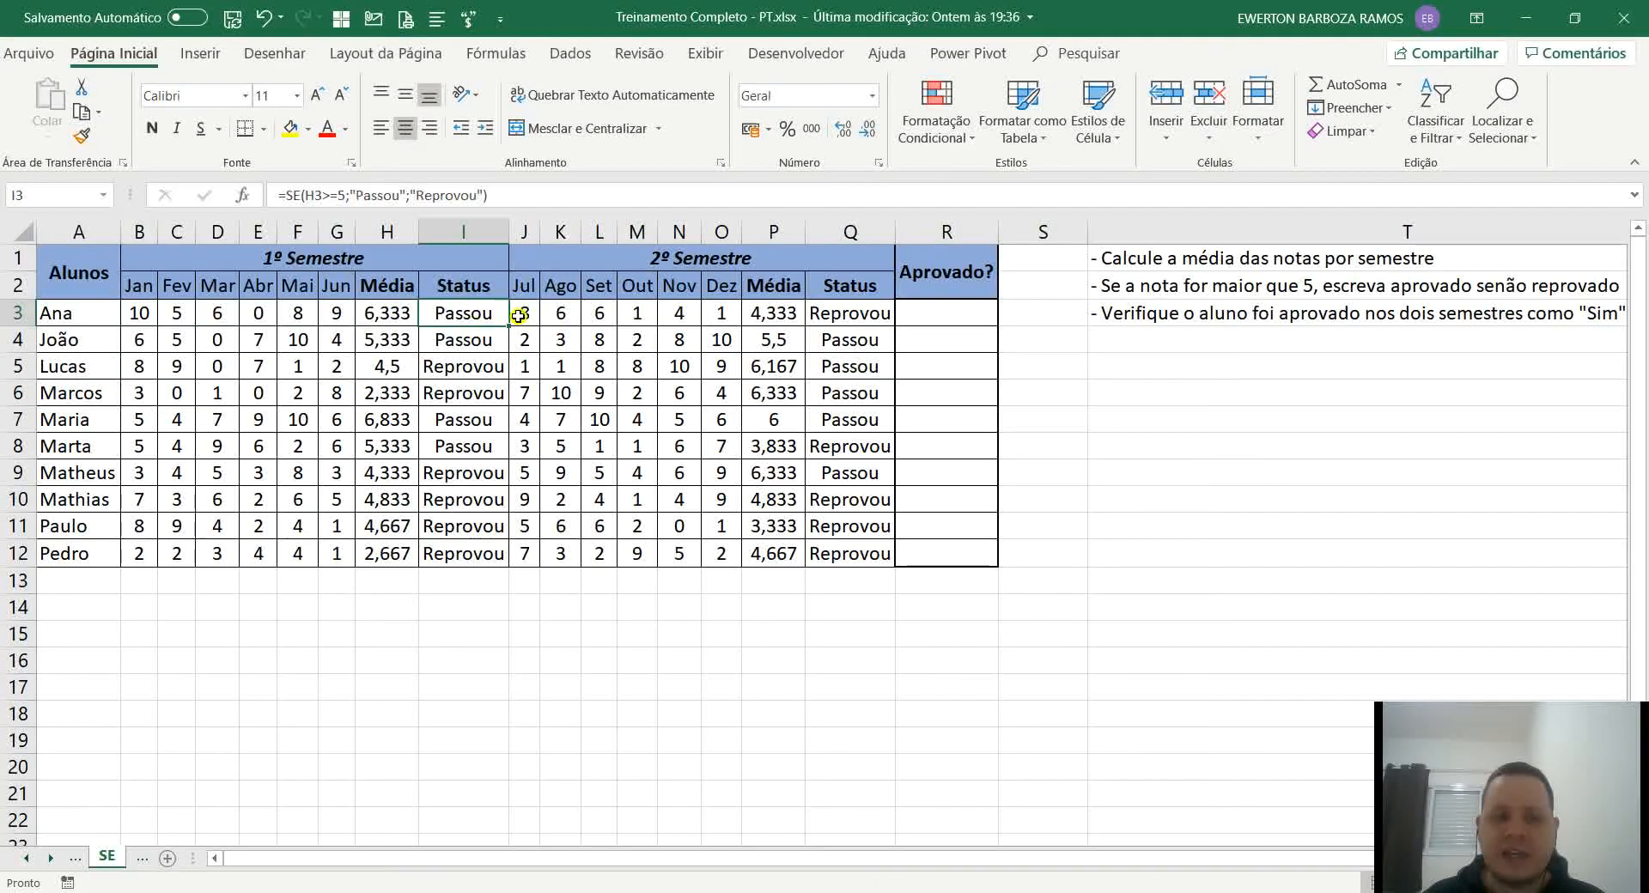
left_click_drag(525, 314, 722, 313)
double_click(762, 305)
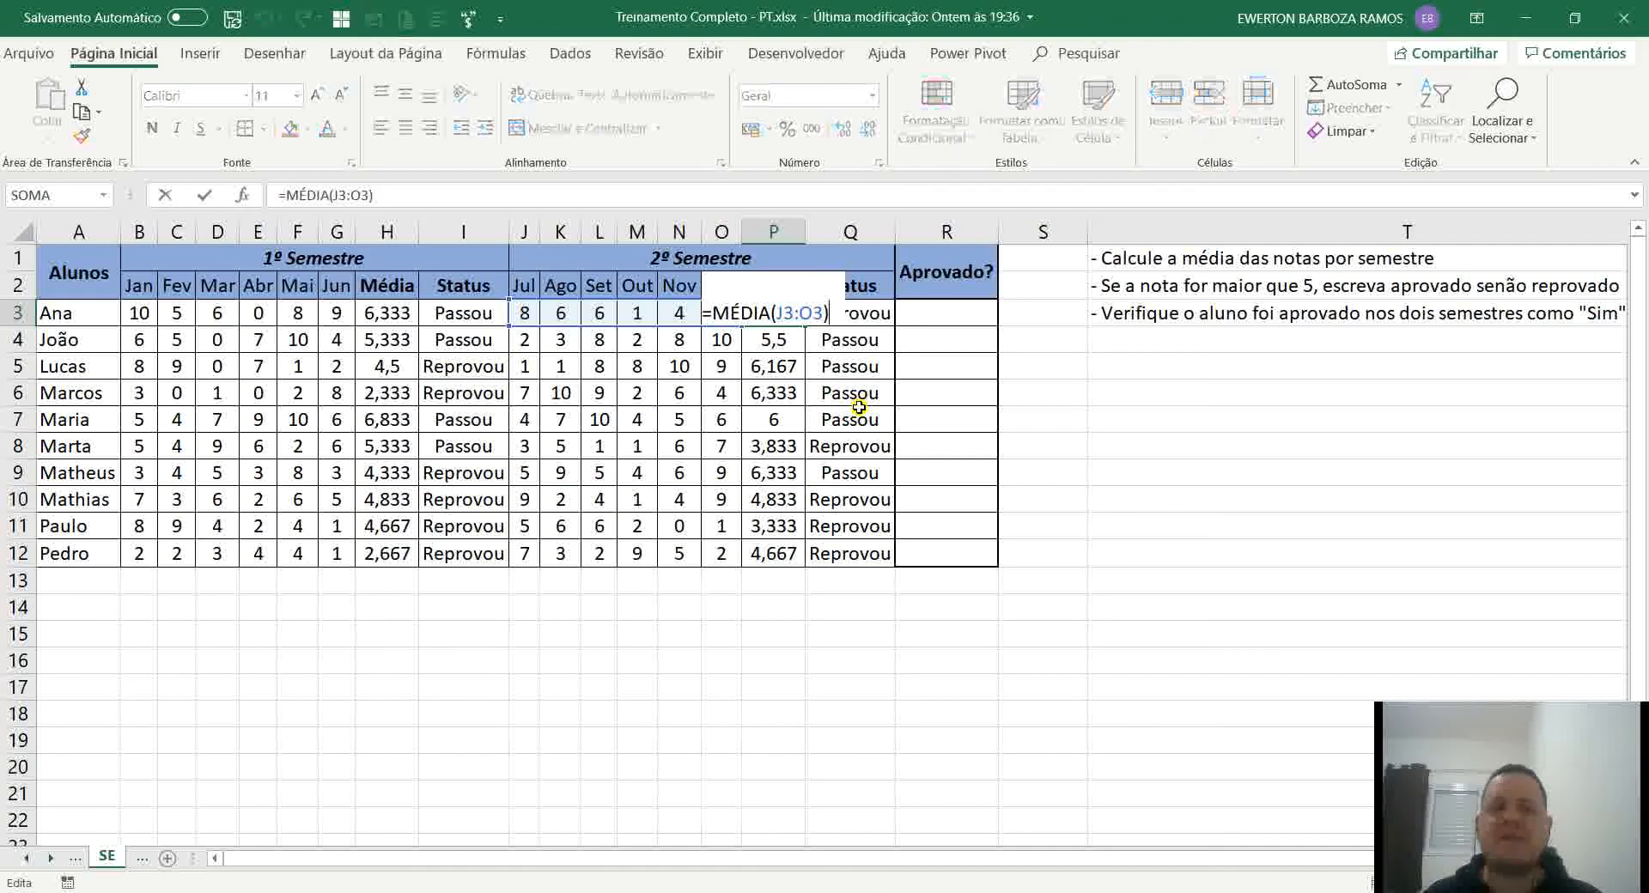
key("Escape")
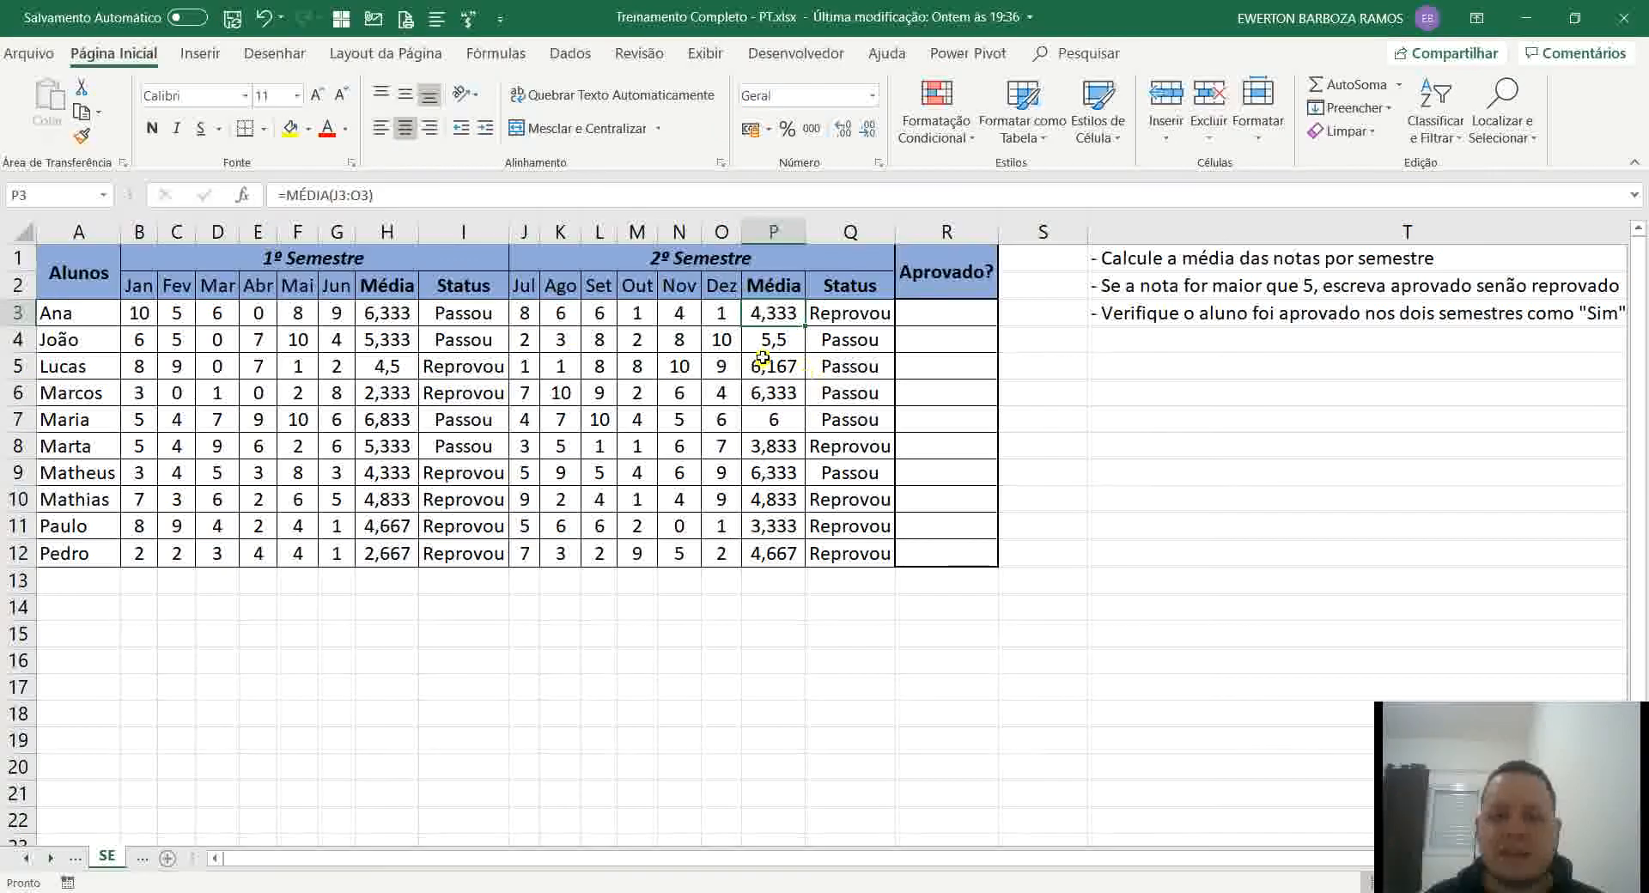
double_click(778, 337)
key("Escape")
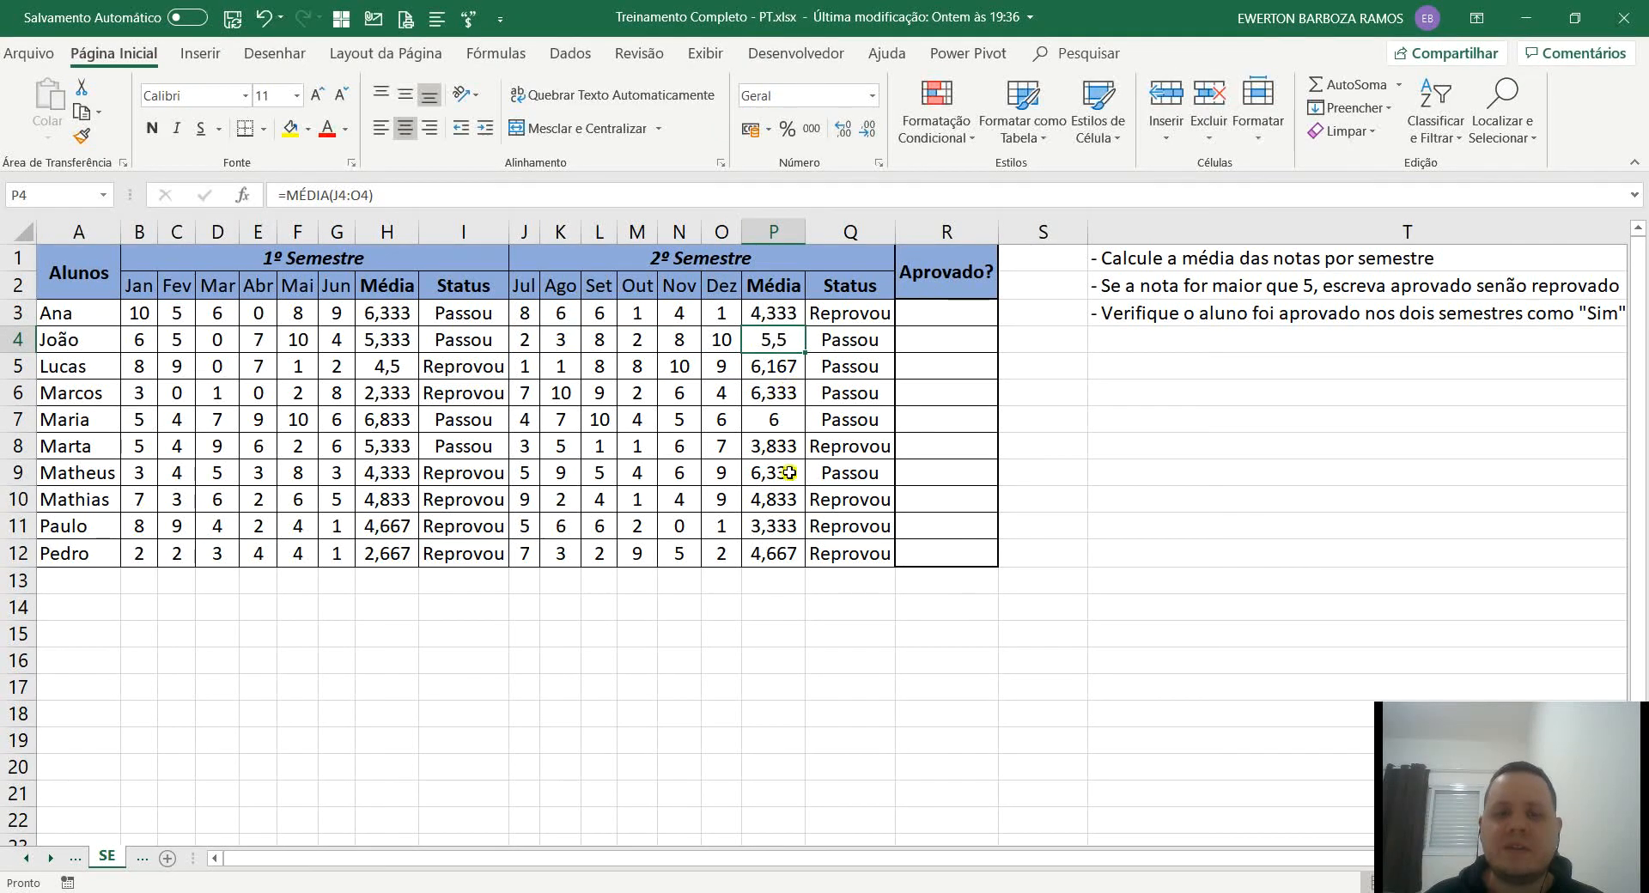
Check the copied 2º Semestre status formulas in Q3 to Q6.
left_click(849, 314)
left_click(851, 351)
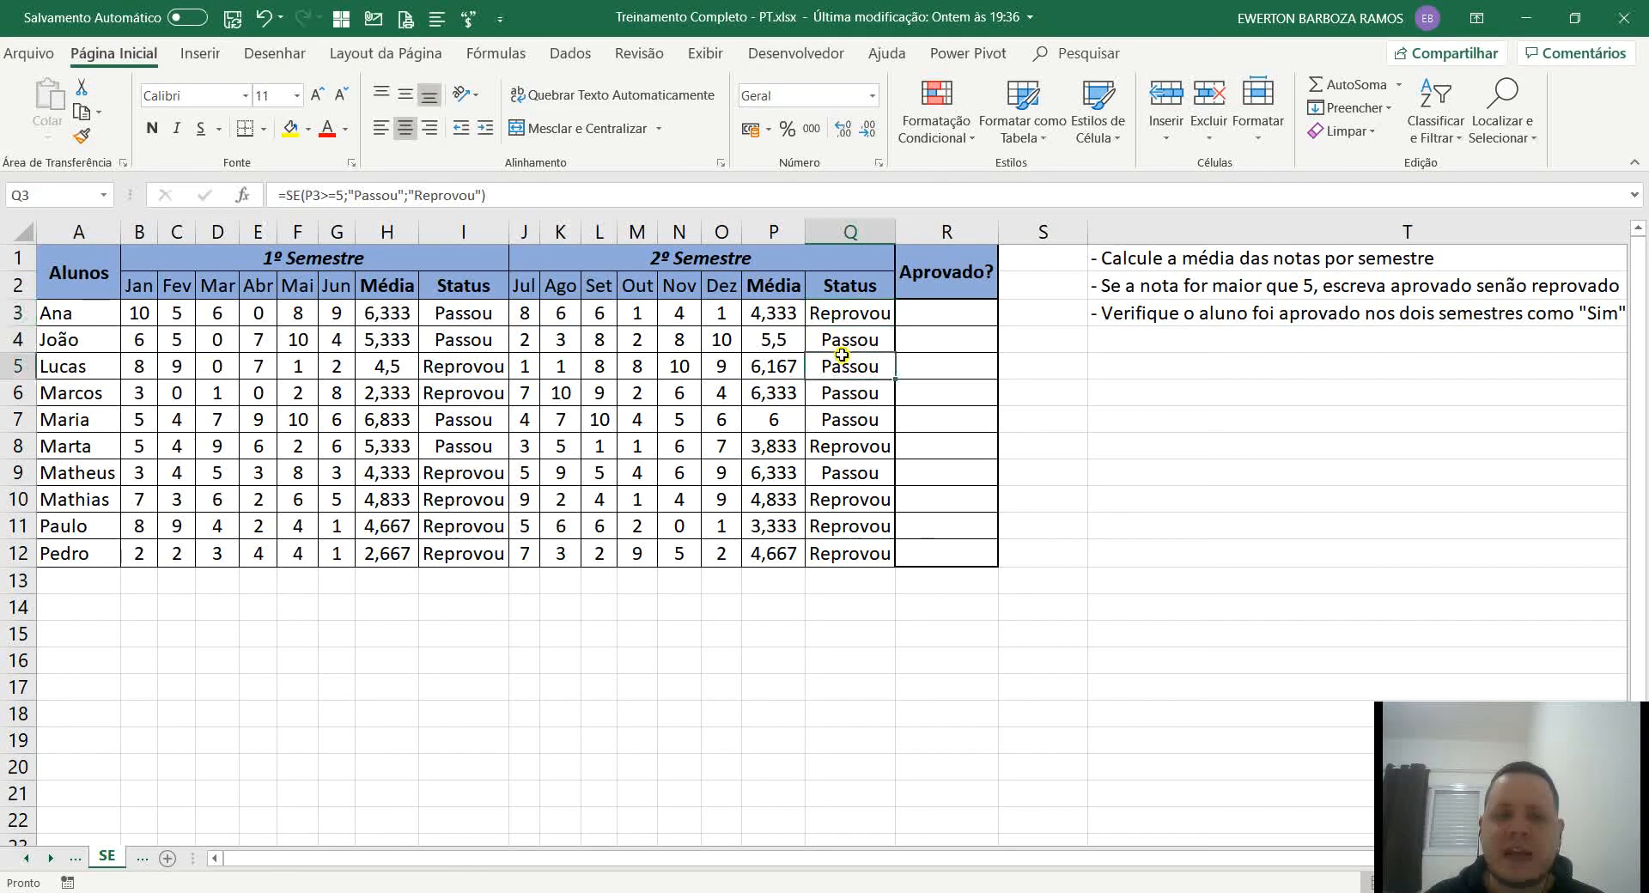
left_click(848, 312)
double_click(848, 312)
key("Escape")
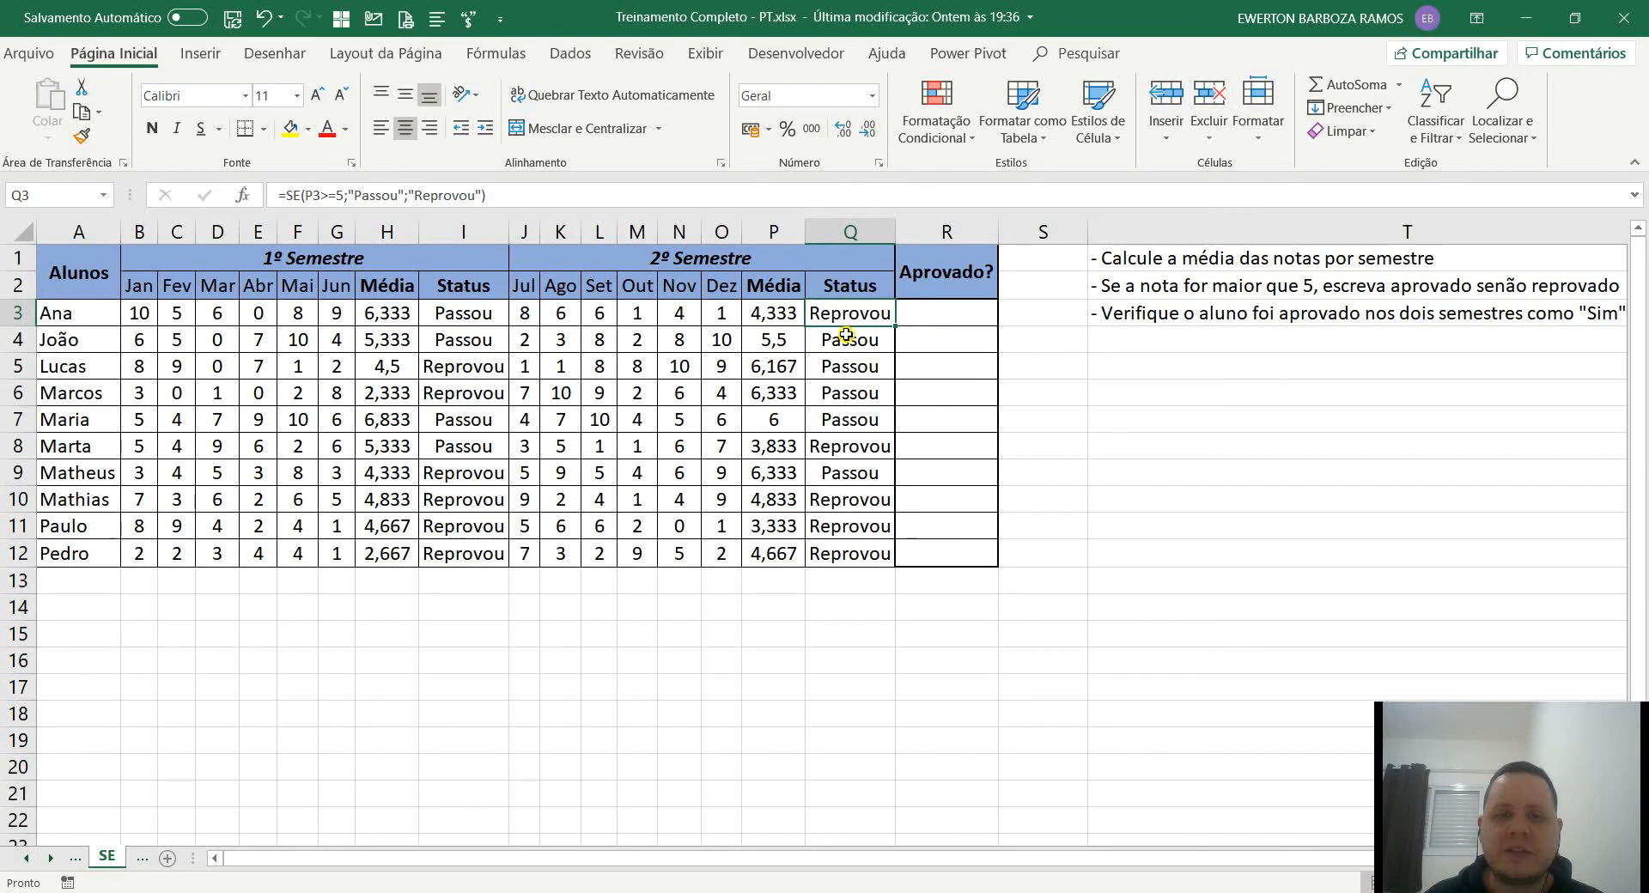
left_click(847, 344)
left_click(845, 367)
left_click(850, 395)
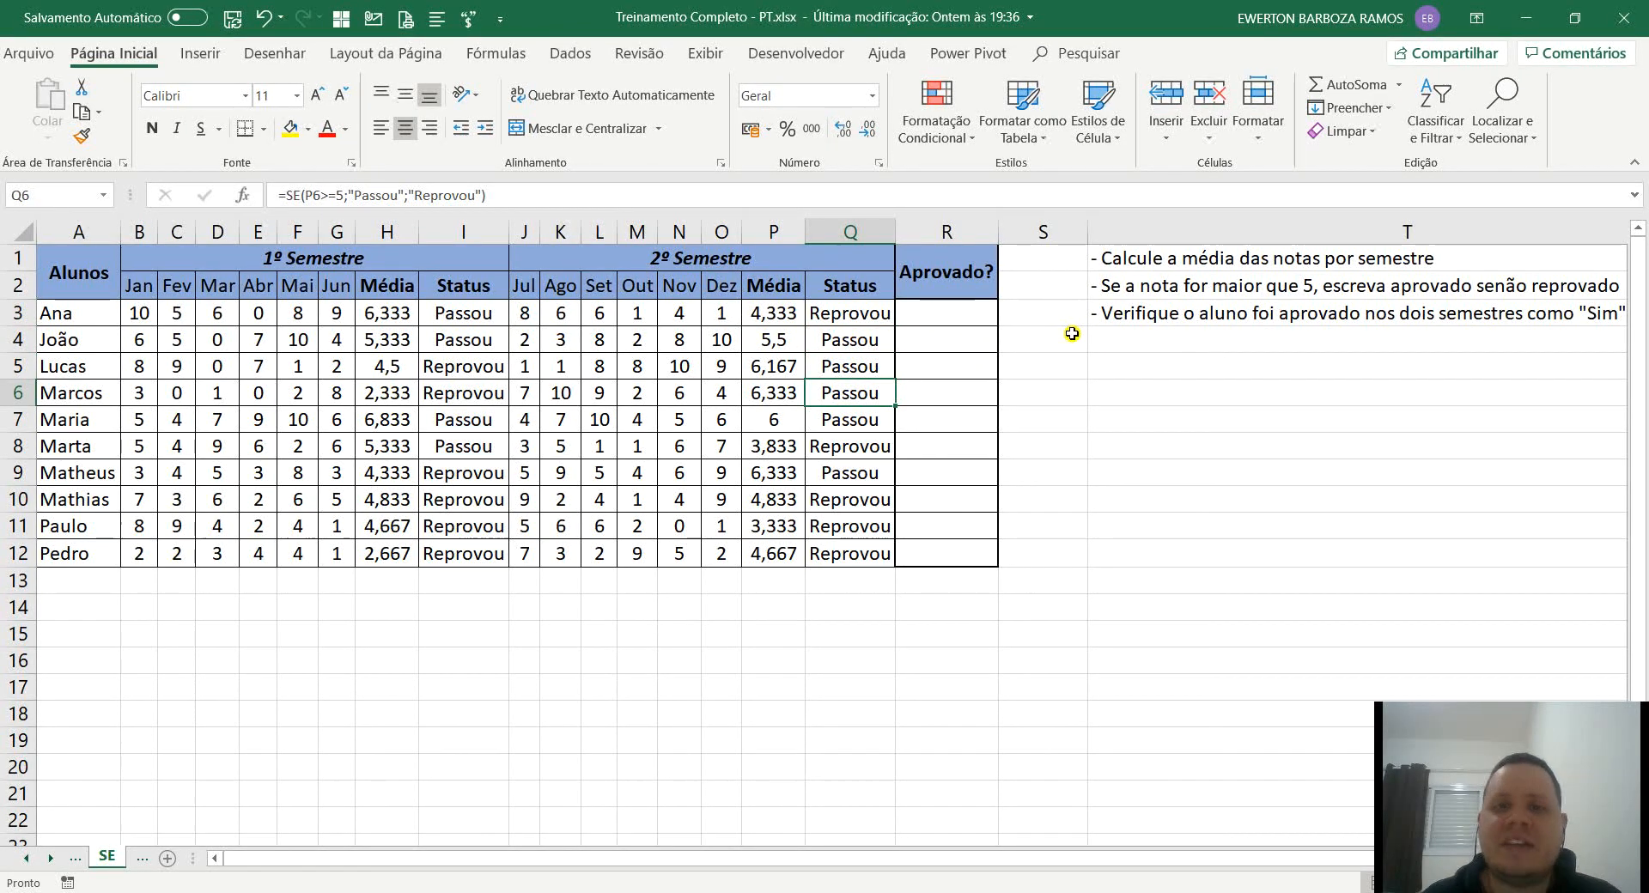
Begin the Aprovado? formula in R3 with an SE function testing I3="Passou".
left_click(970, 311)
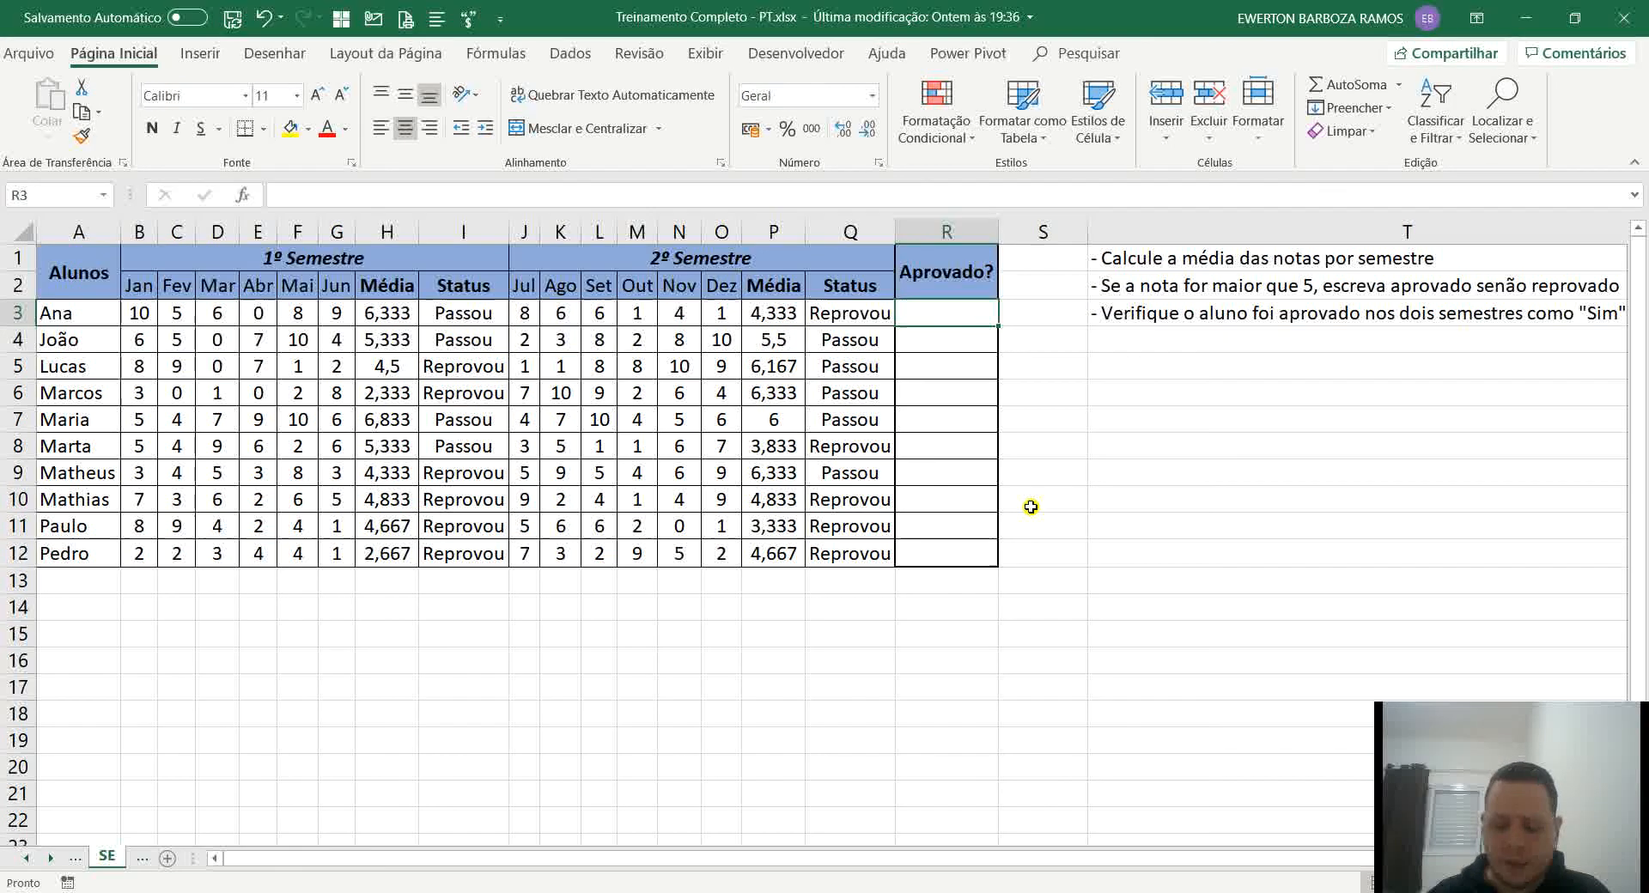
type("=se")
key("Tab")
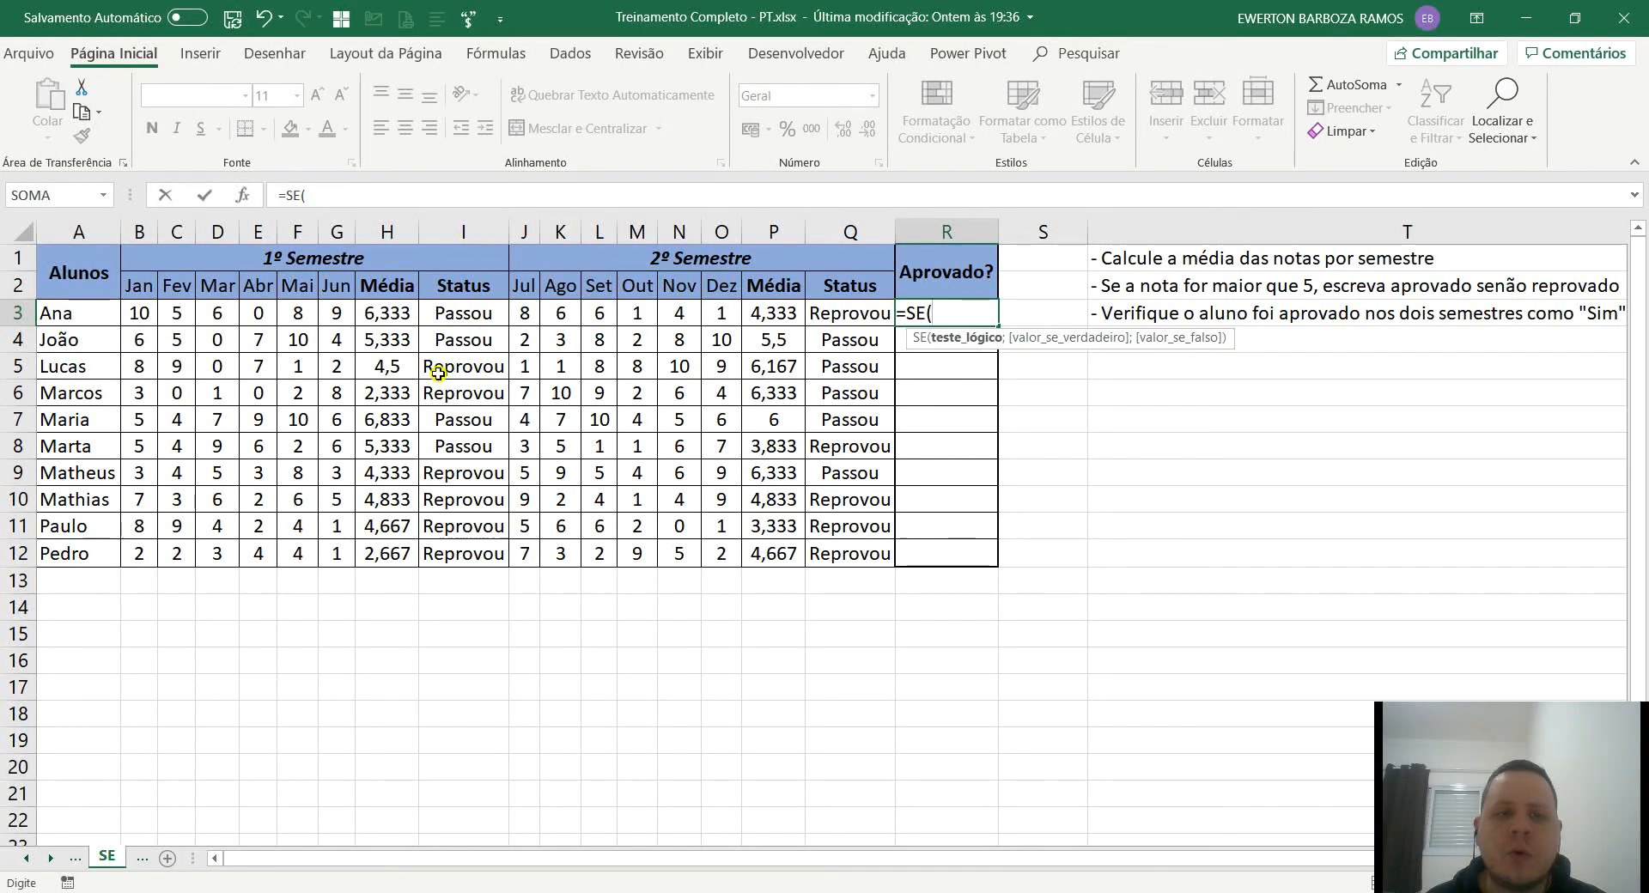
left_click(455, 313)
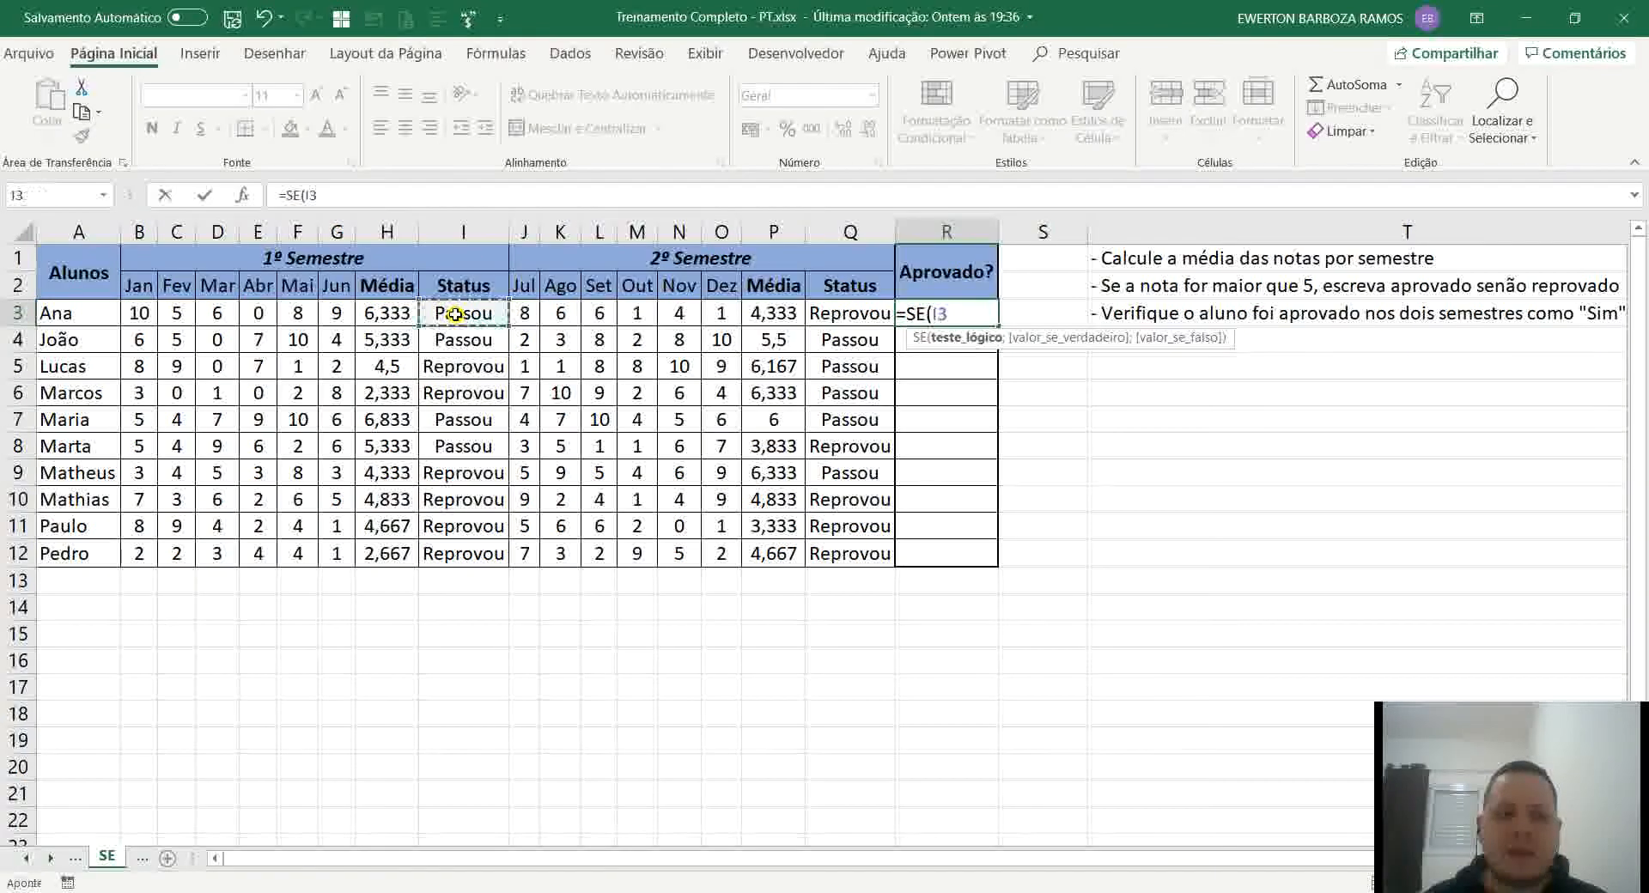
type("=")
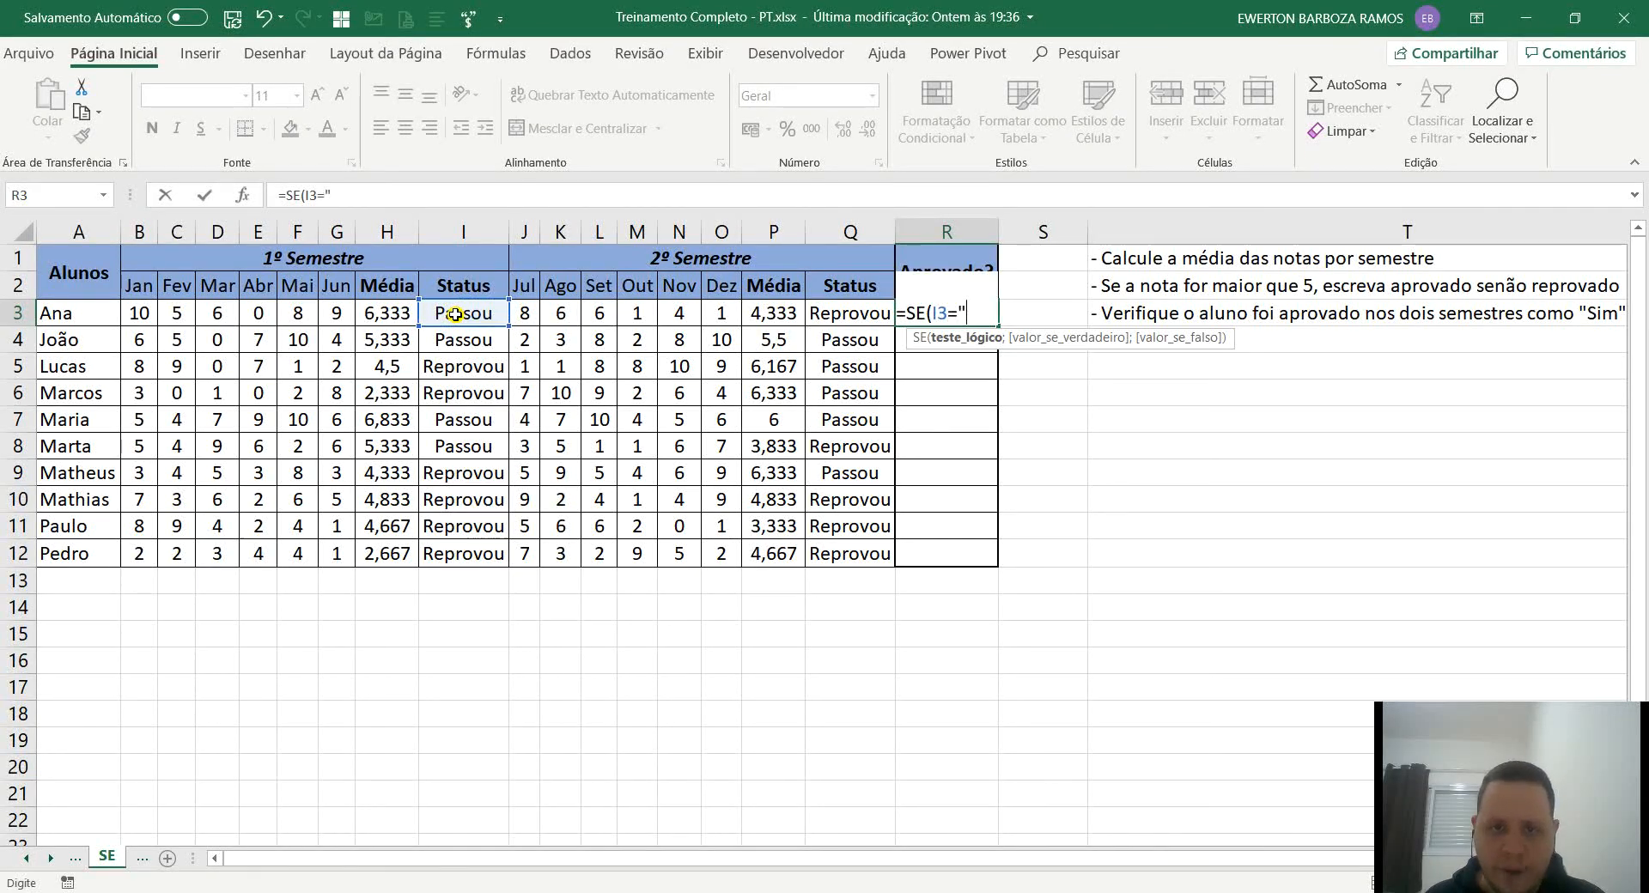
type("\"Passou")
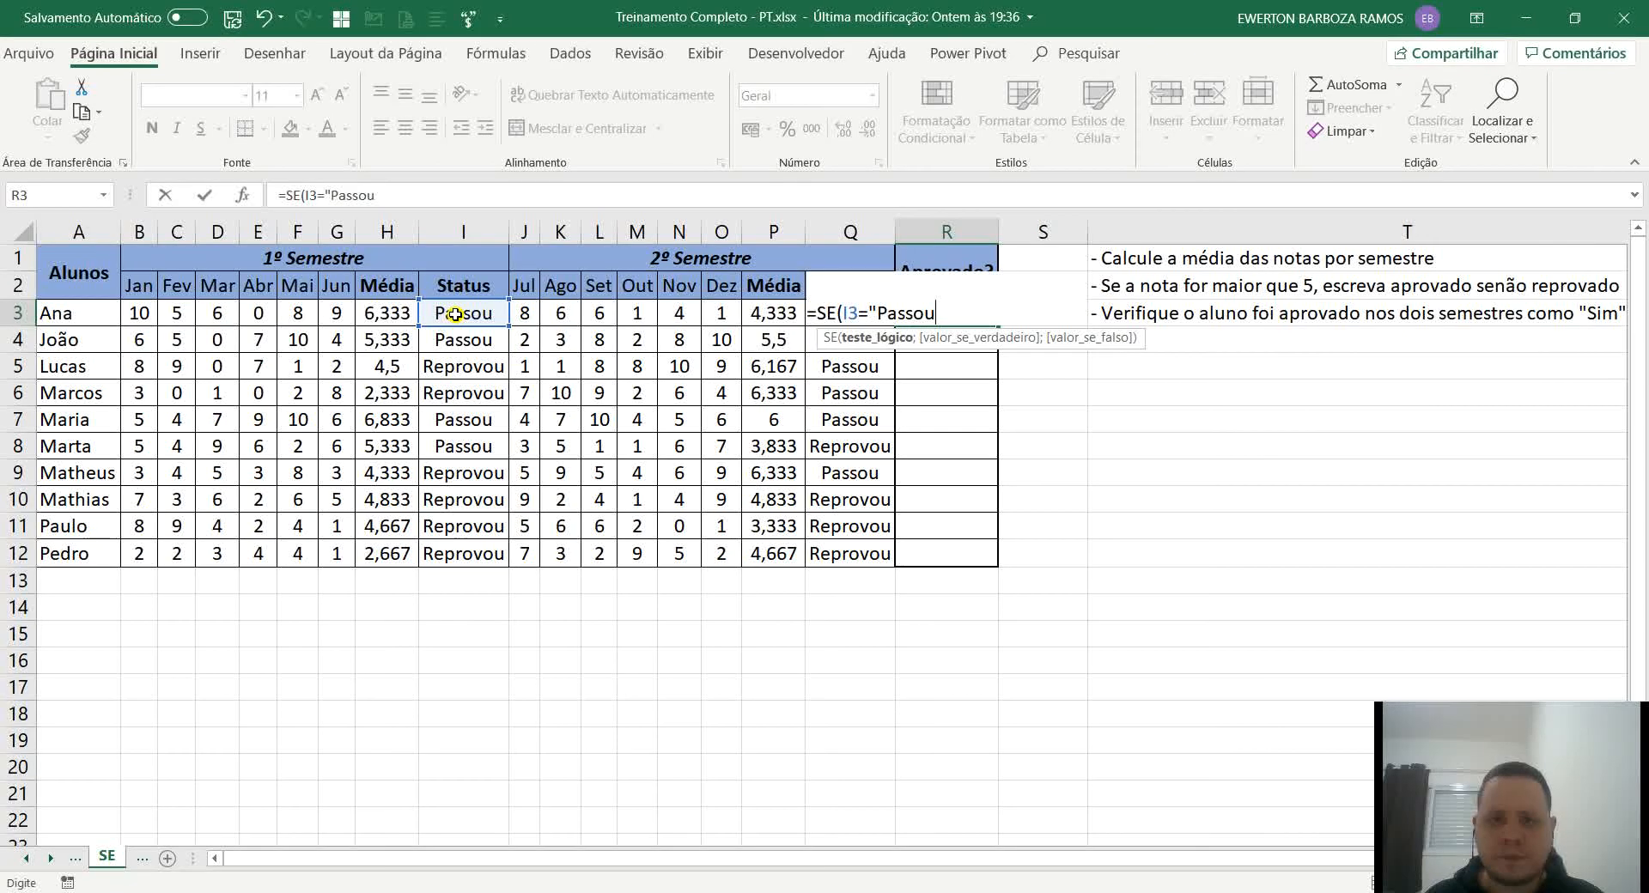
type("\"")
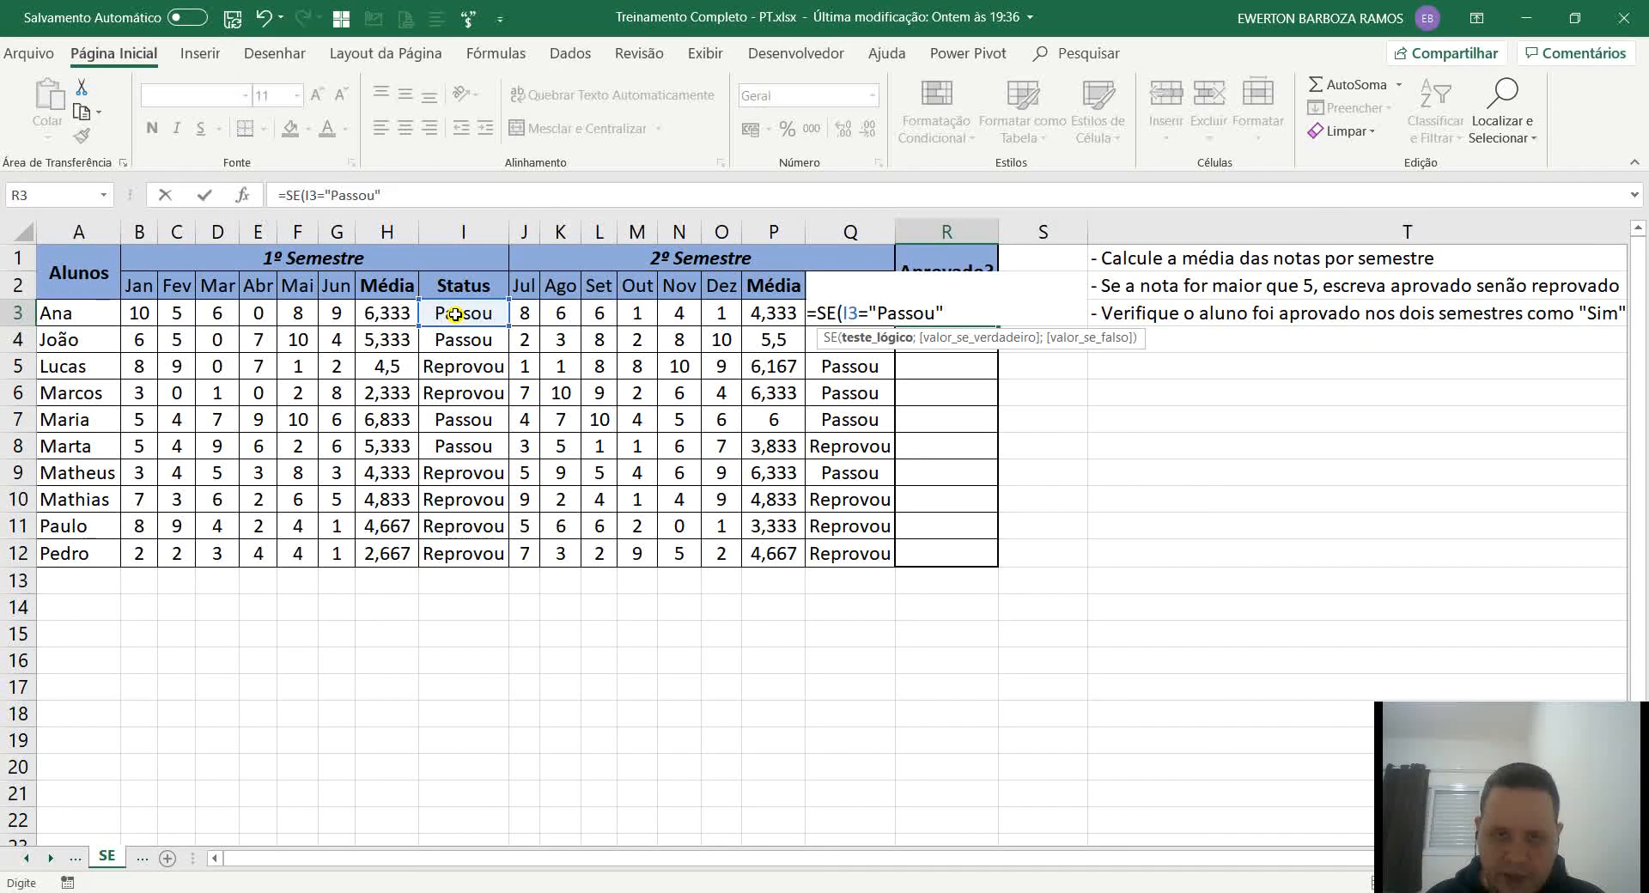
type(";")
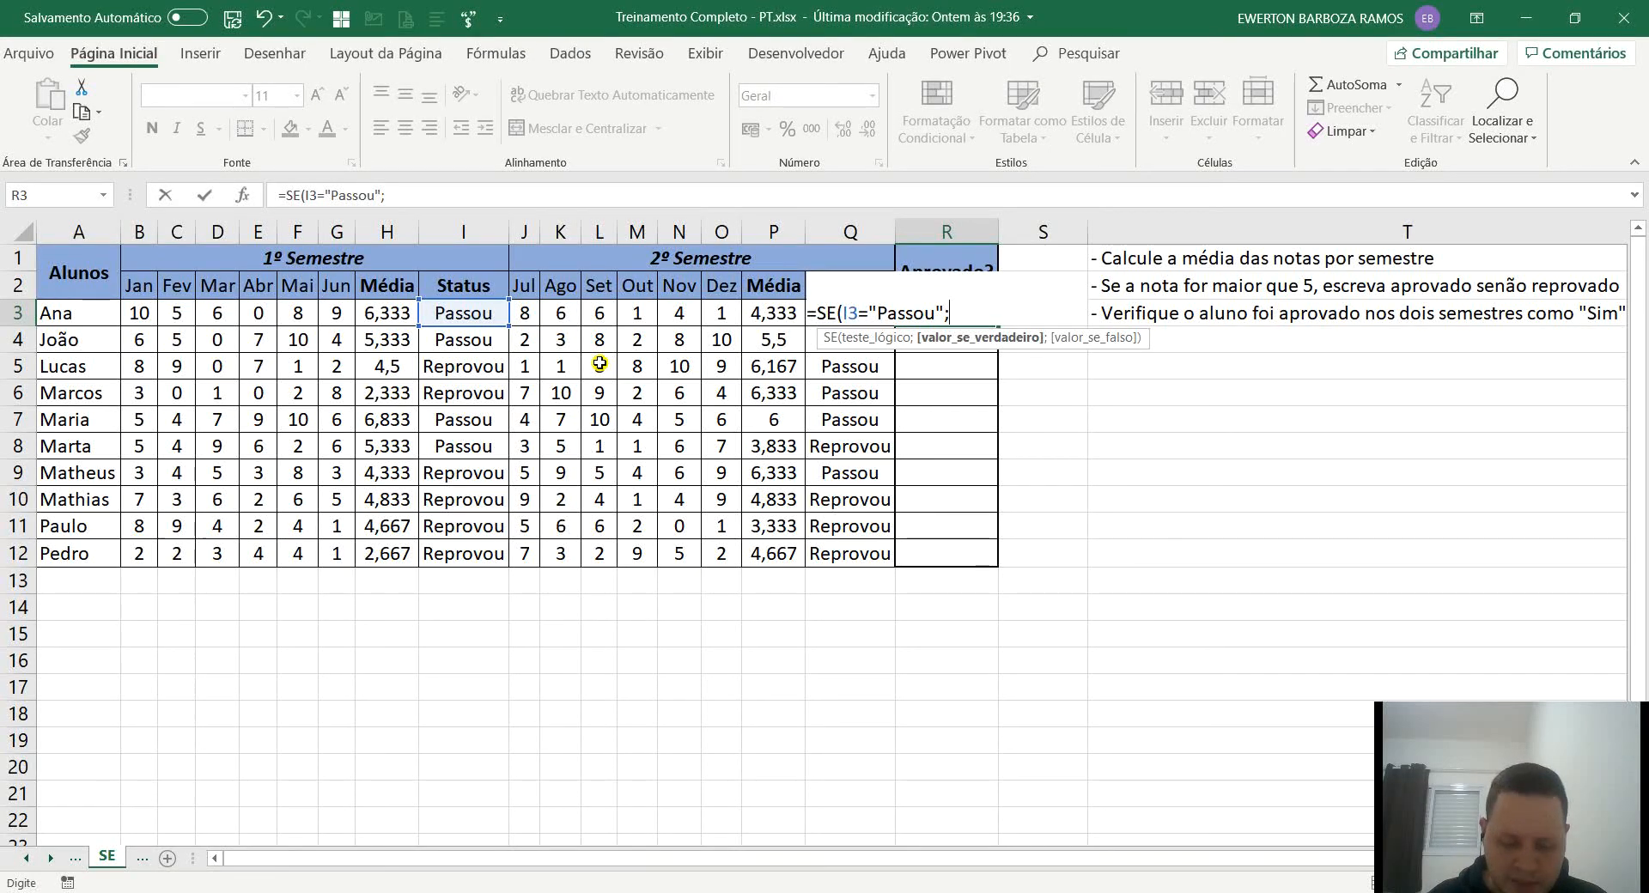
type("if")
key("Tab")
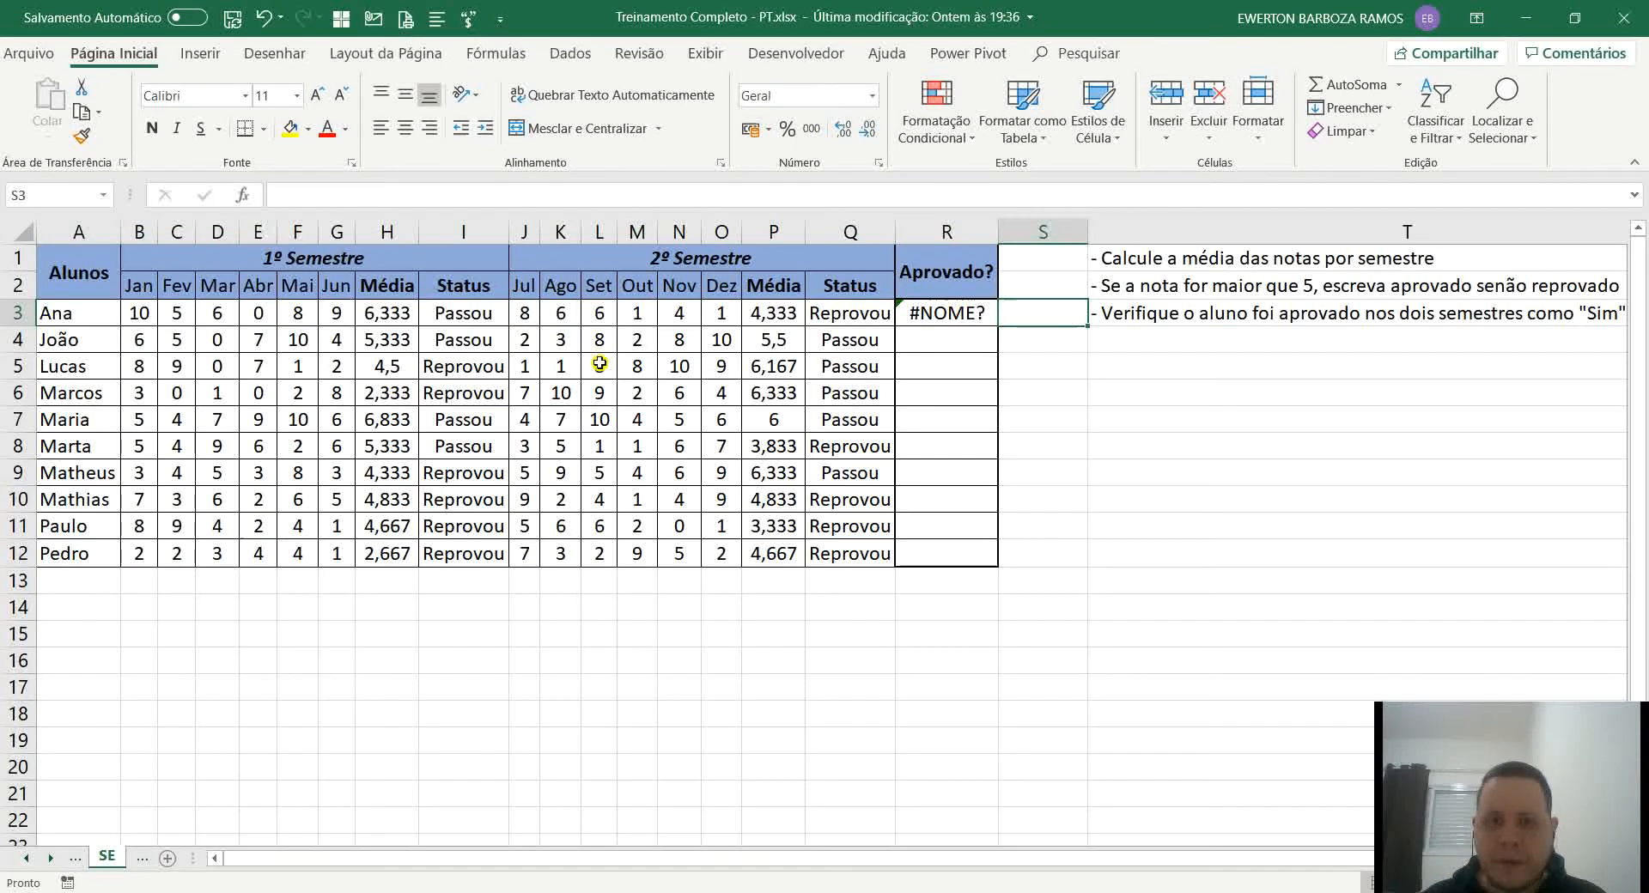
key("Left")
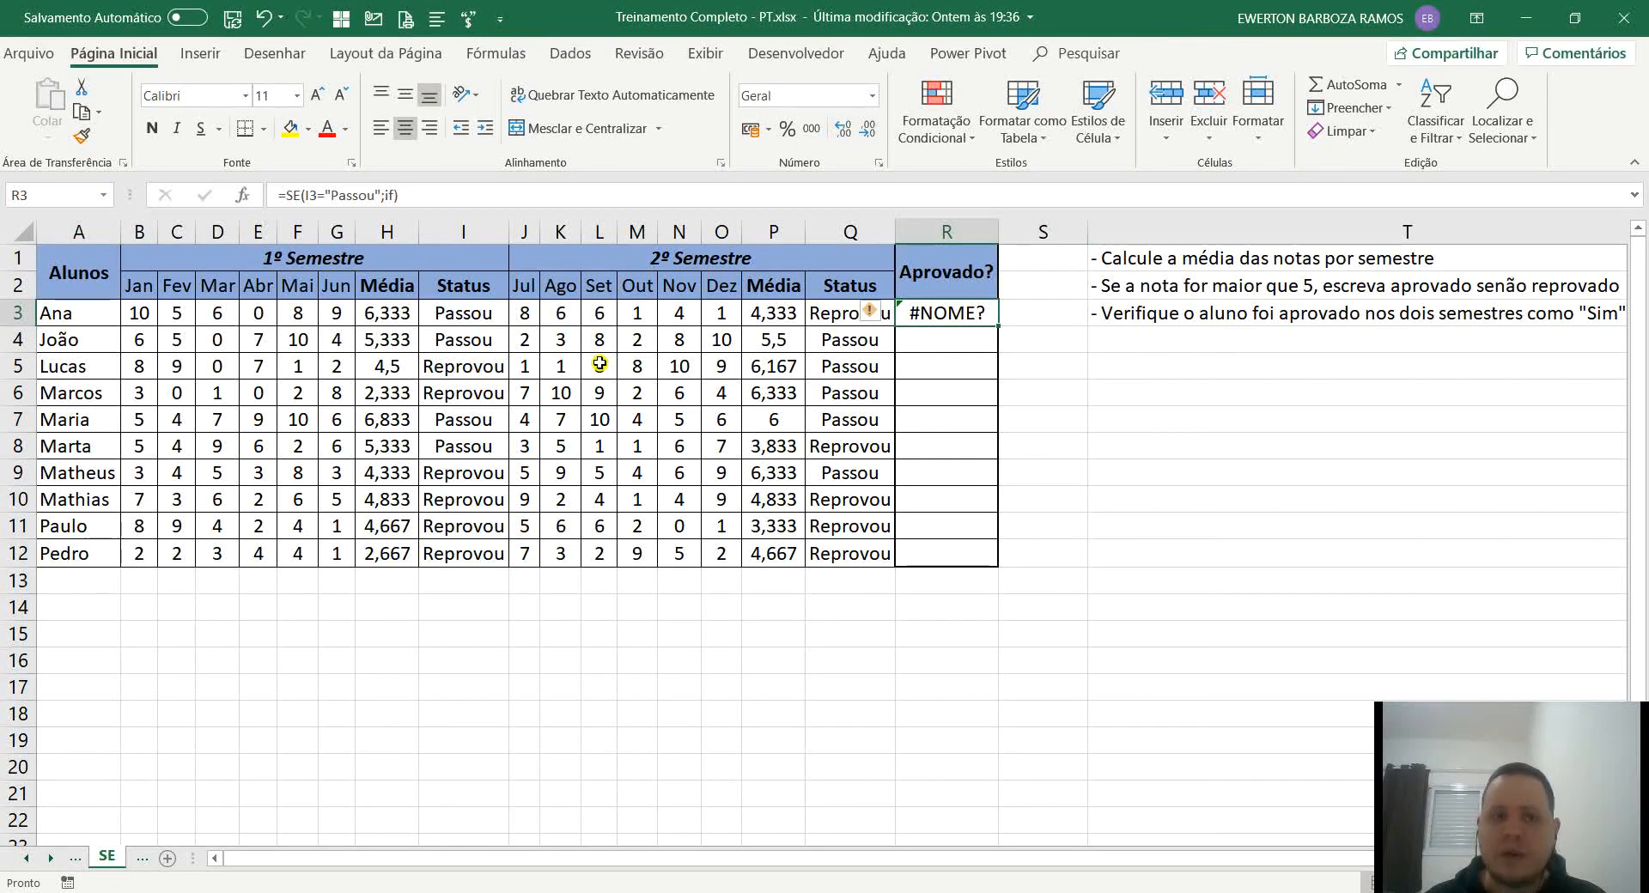
left_click(393, 194)
key("BackSpace")
key("BackSpace")
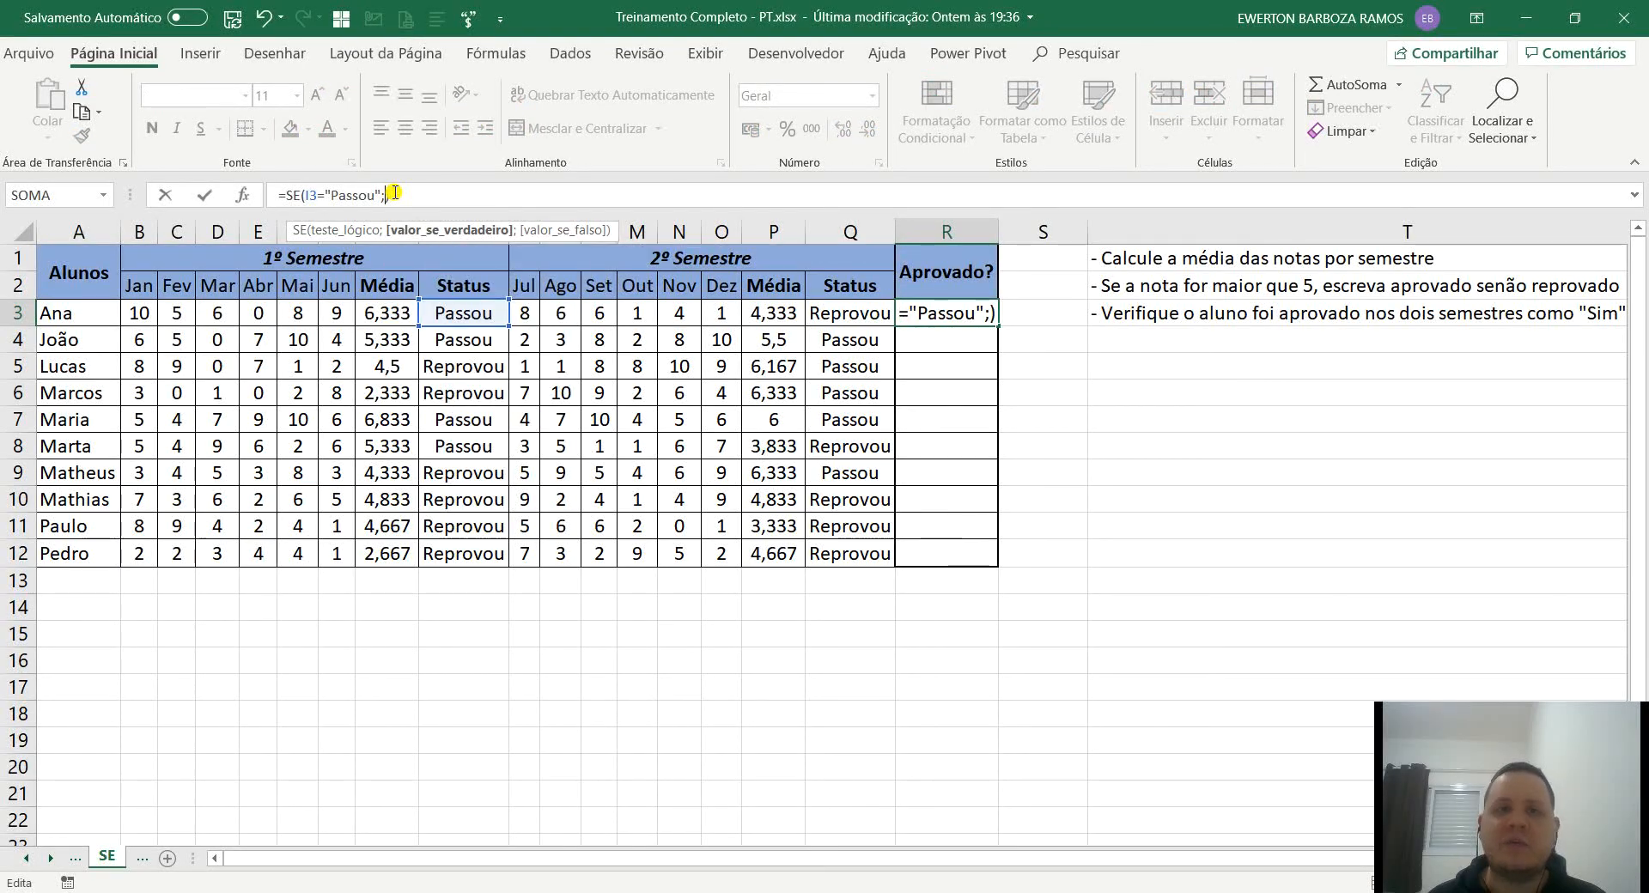
Nest a second SE function as the value-if-true of the R3 formula, testing Q3="Passou".
type("se")
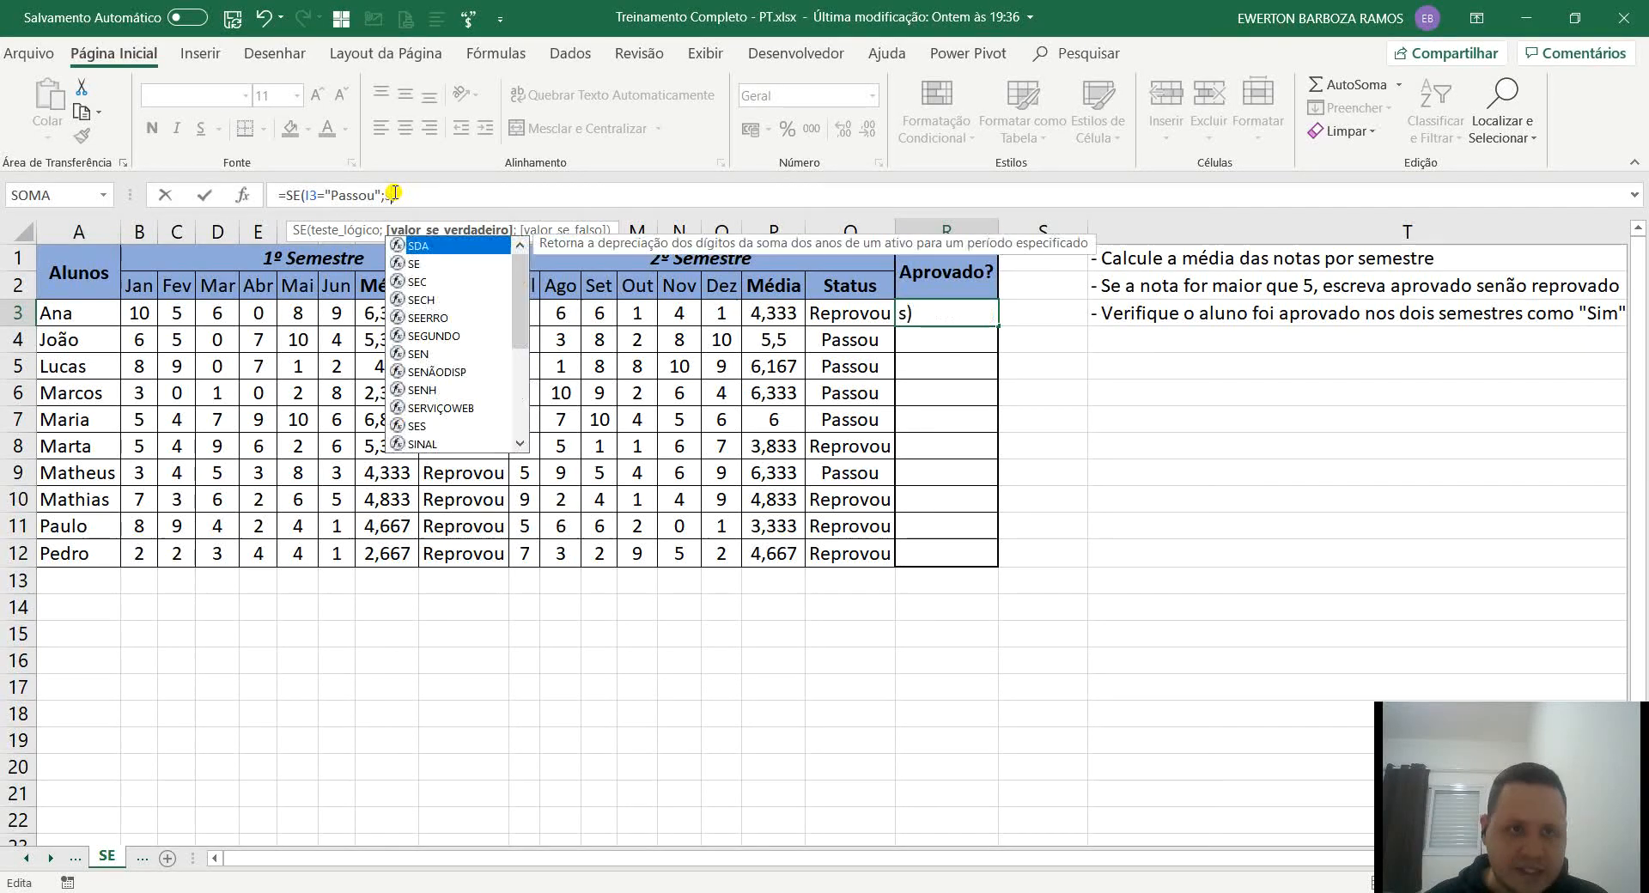
key("Tab")
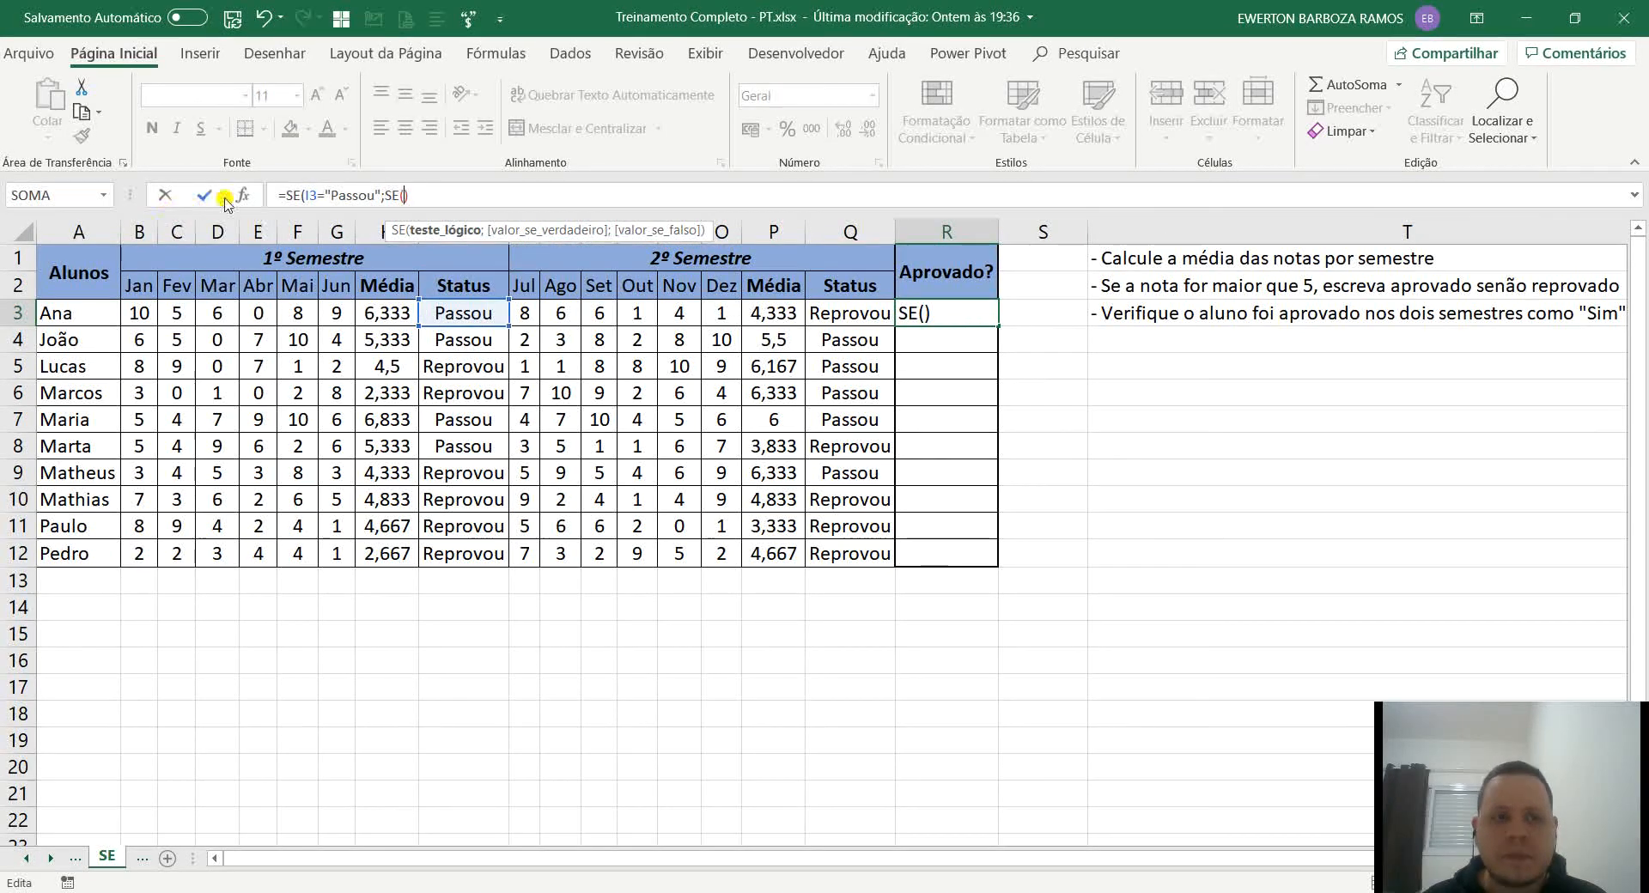
left_click(311, 194)
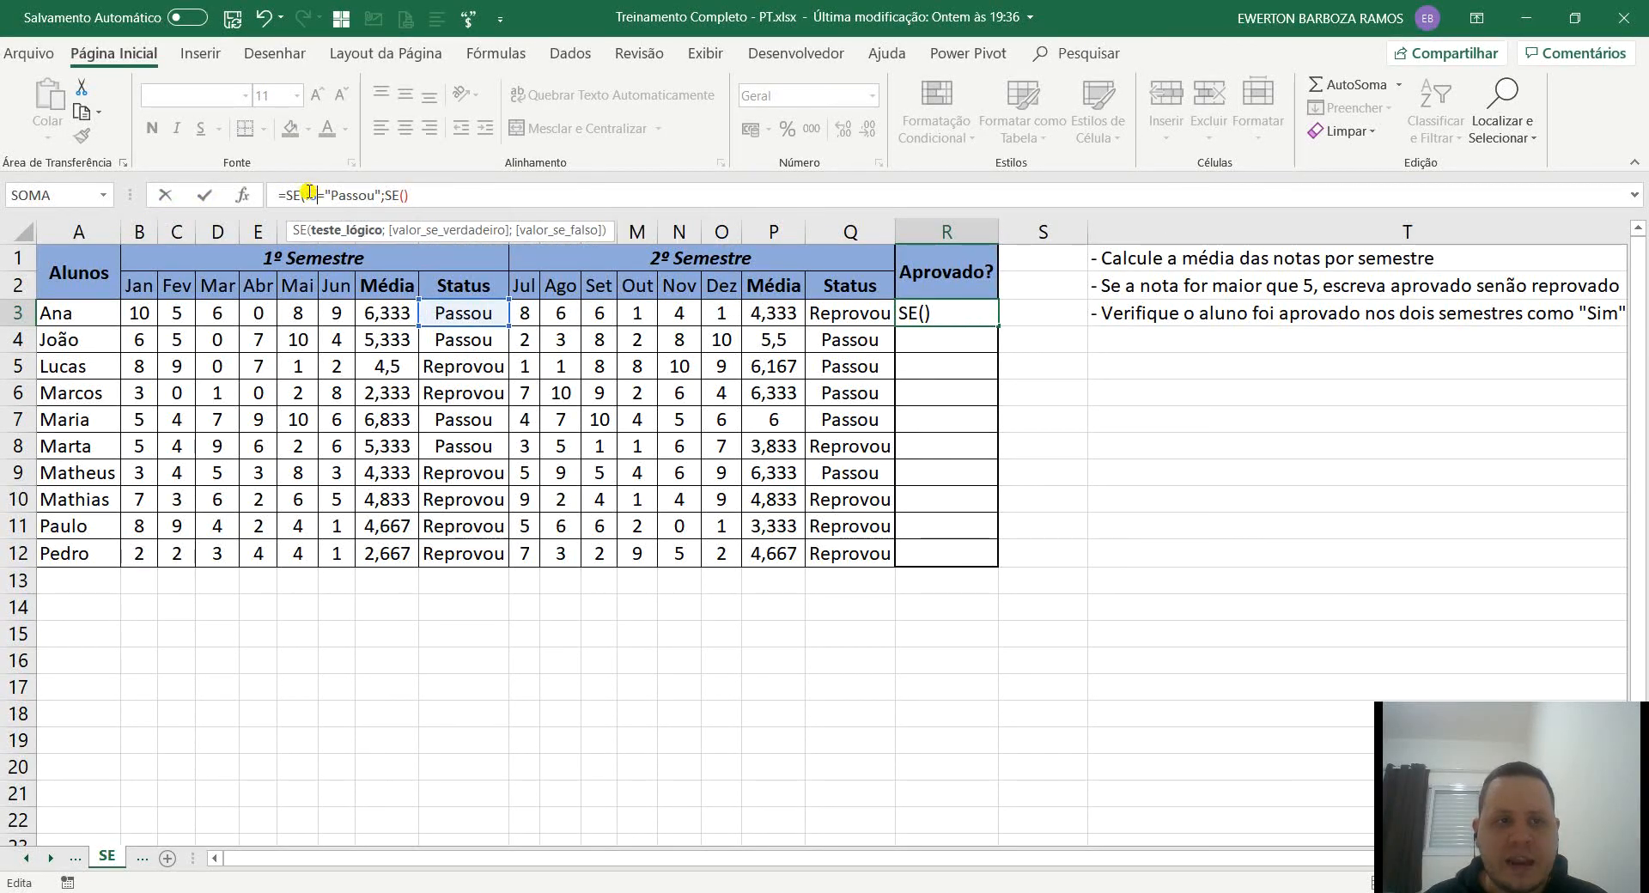
left_click(389, 194)
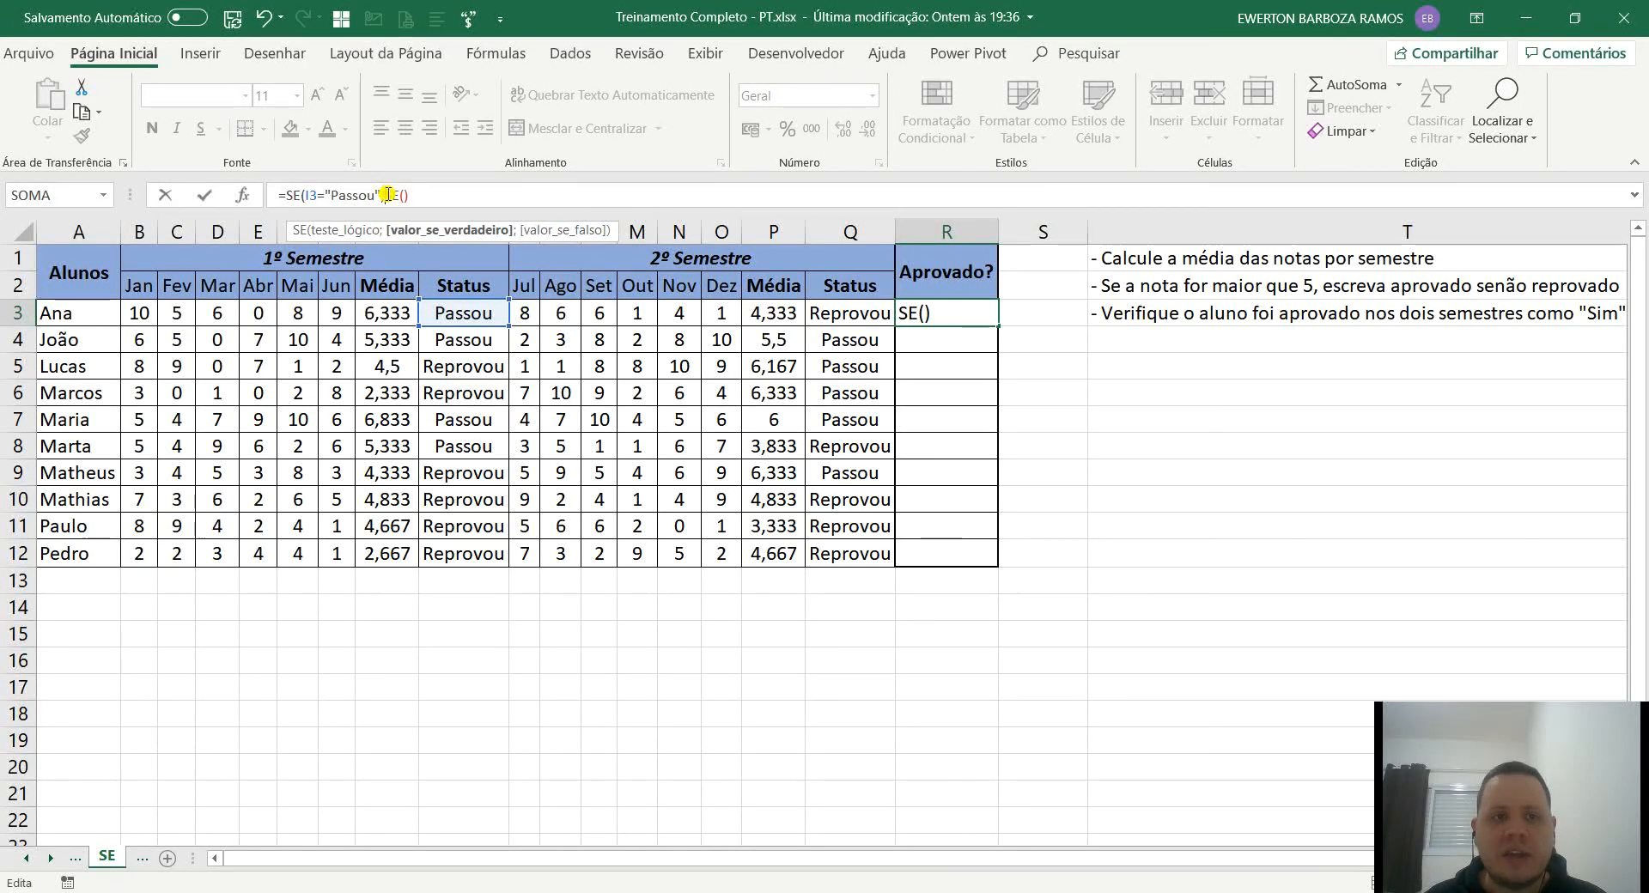
left_click(402, 196)
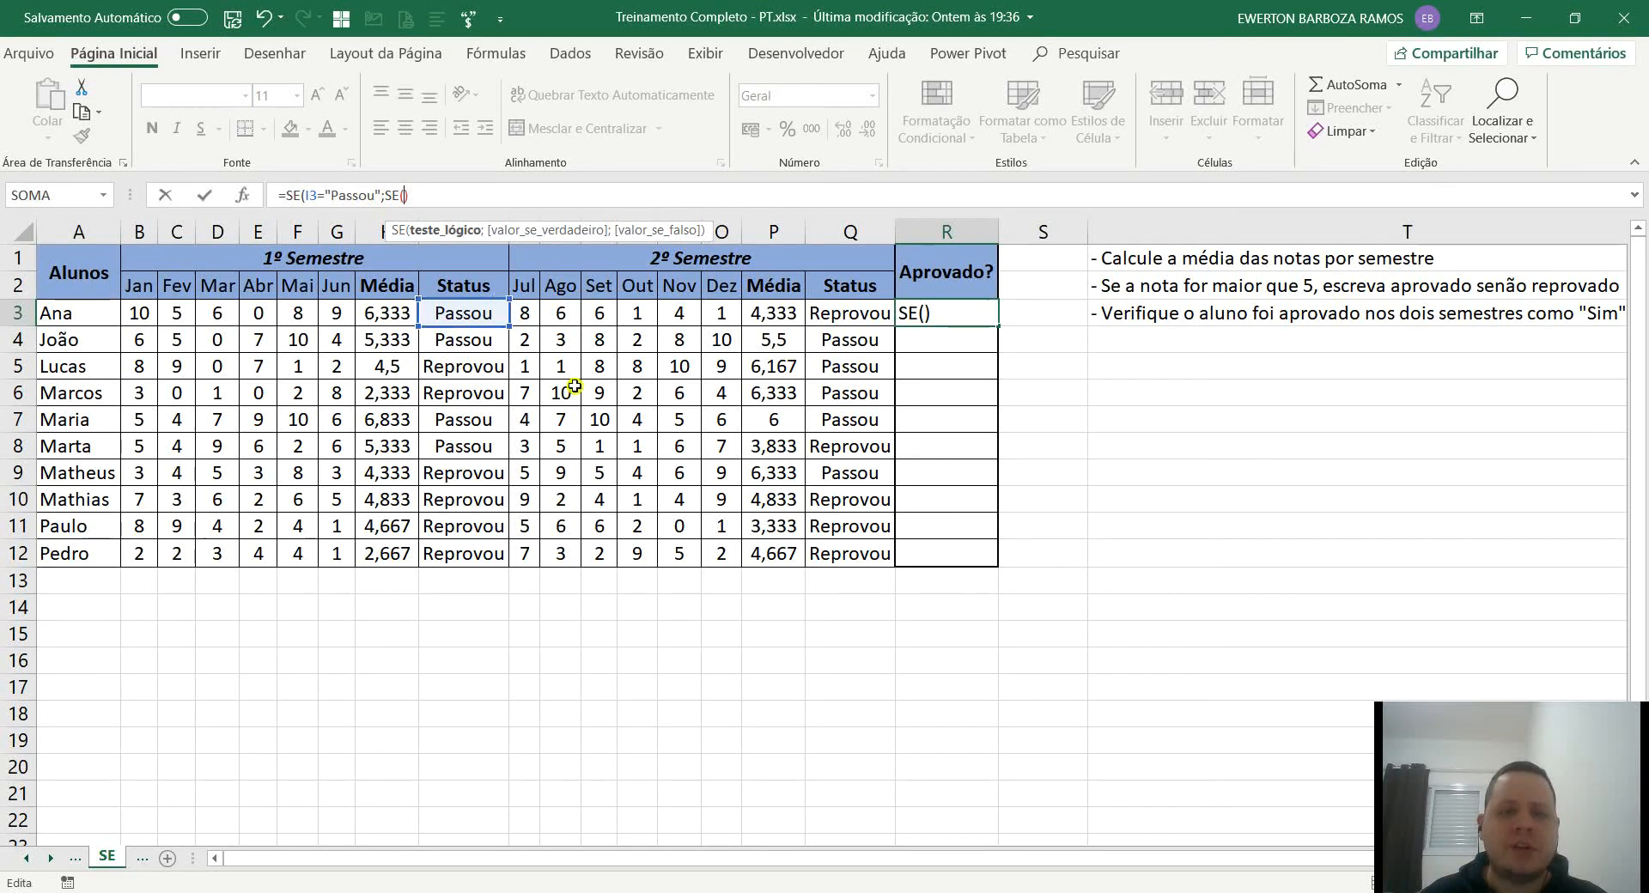
left_click(846, 314)
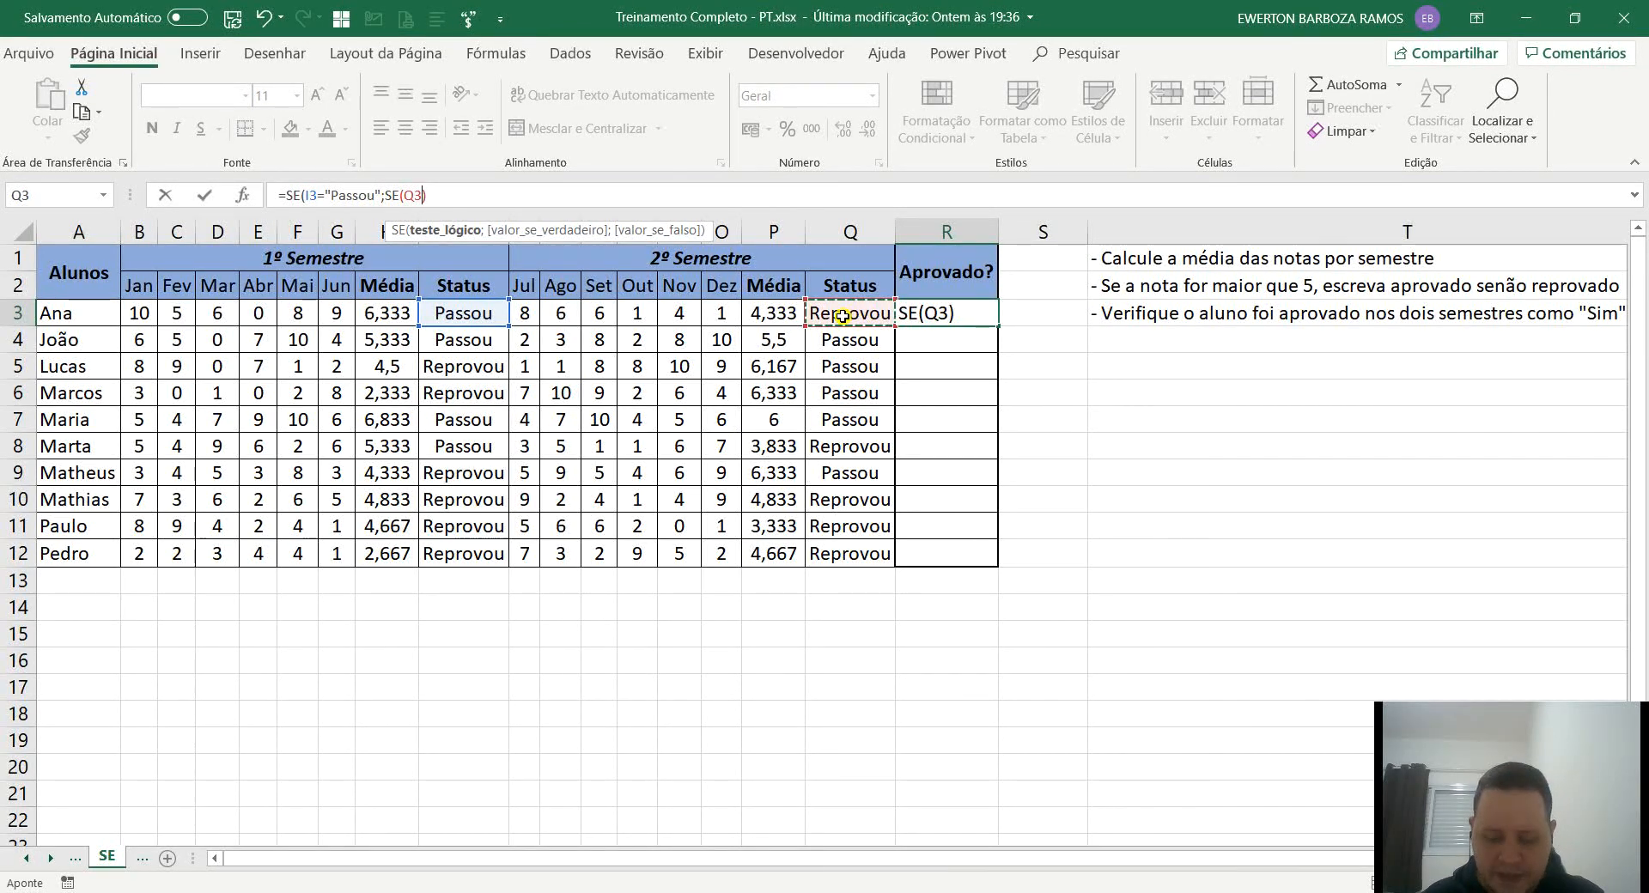
type("=\"Passou")
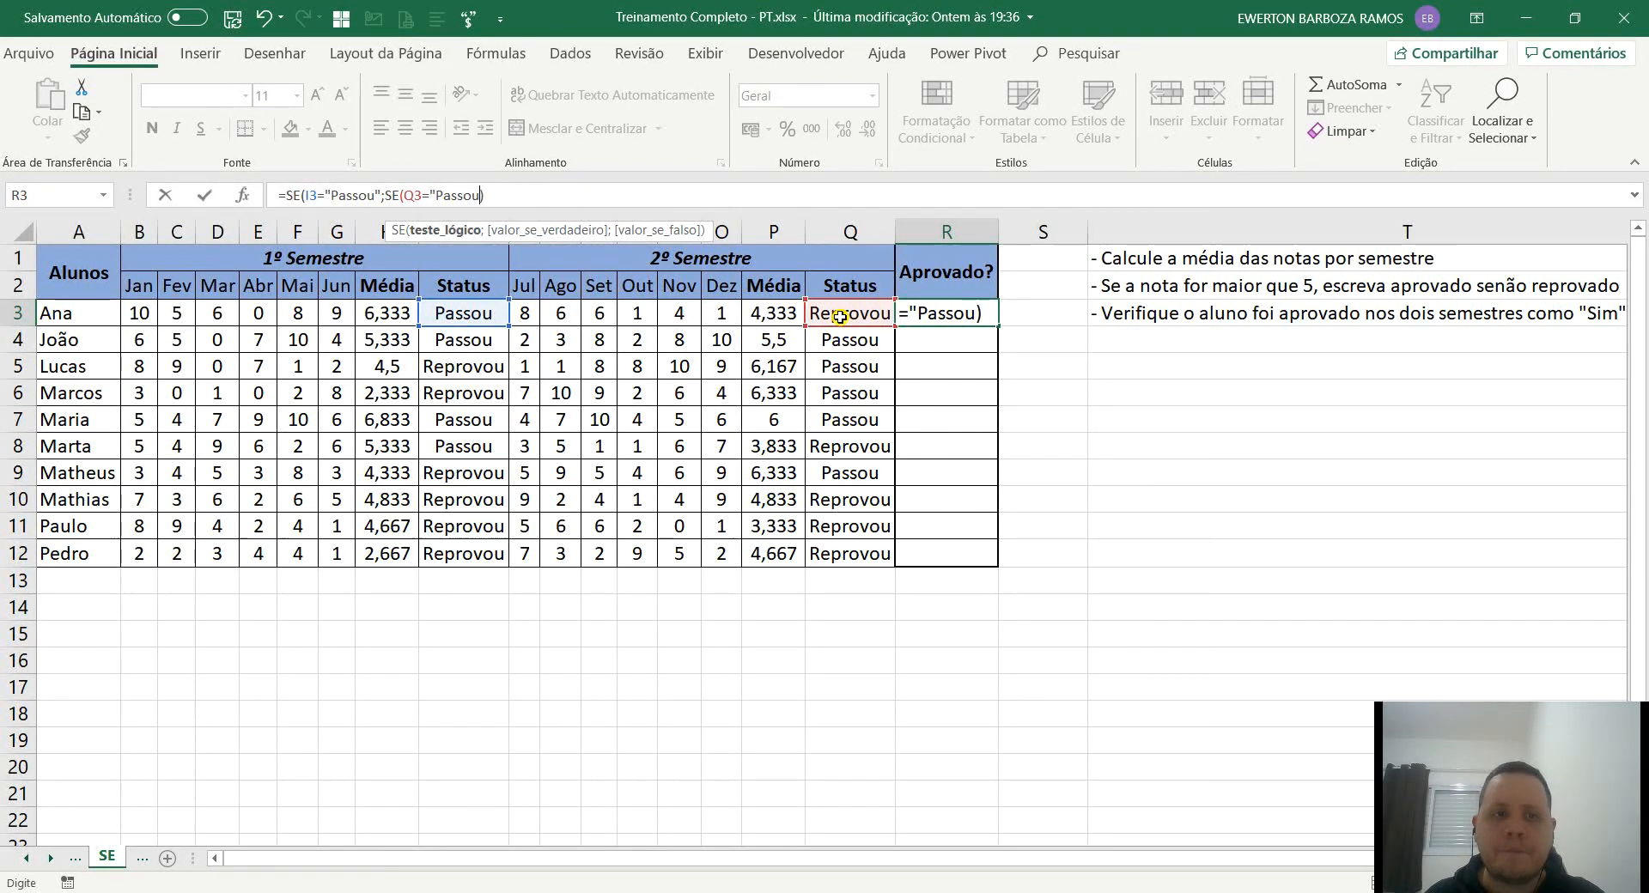
type("\";")
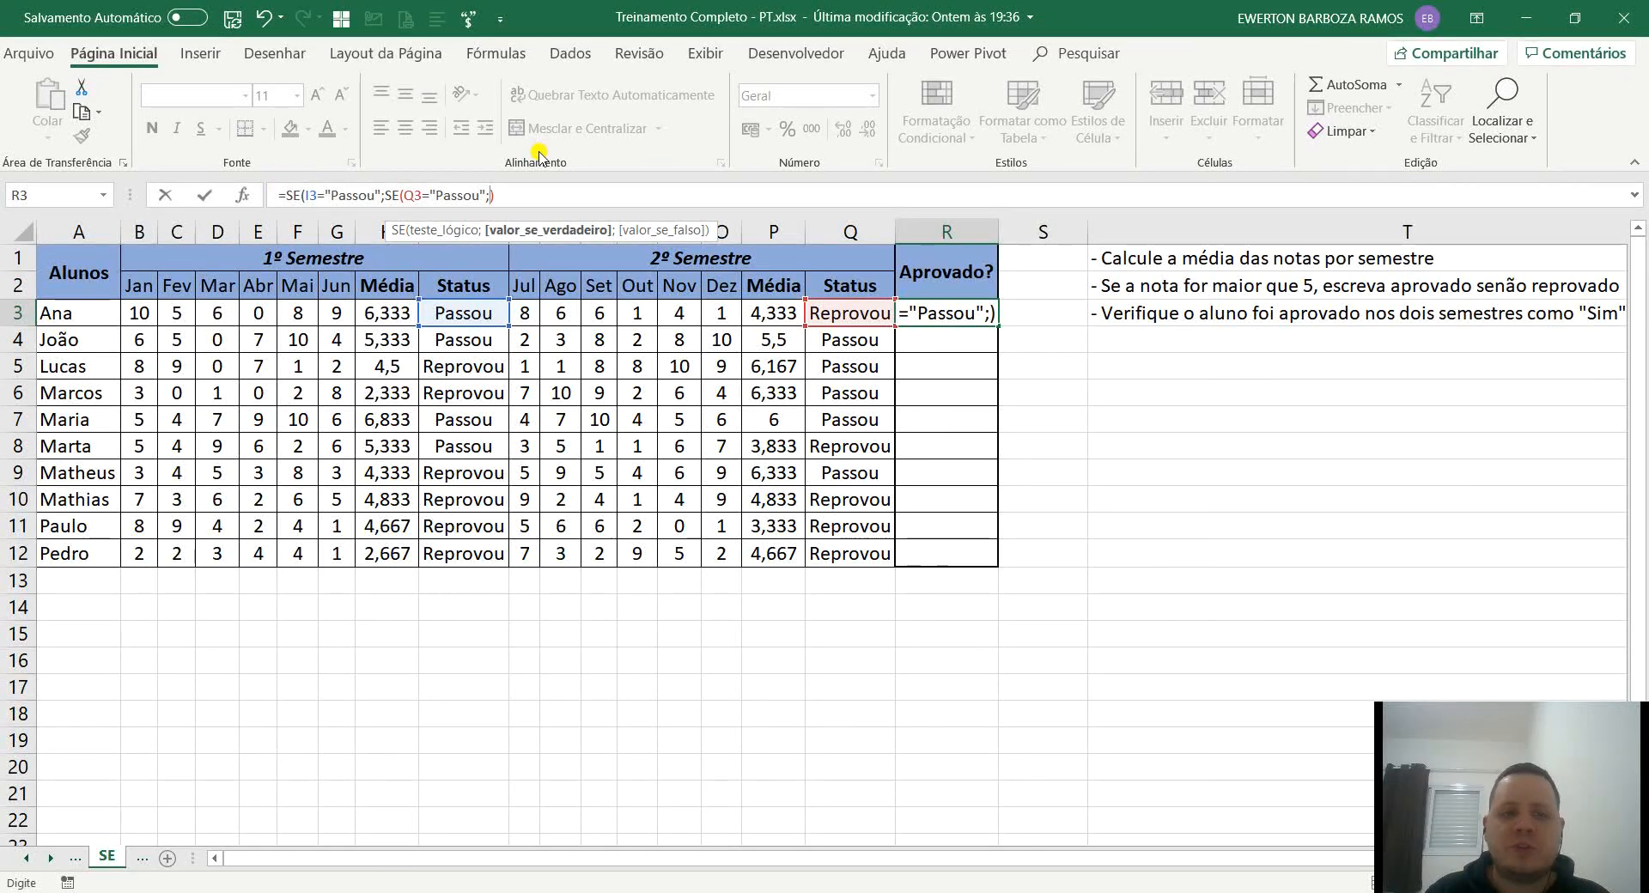
Set the nested SE in R3 to return "Passou de ano" when true and "Recuperação" when false.
type("\"Passo")
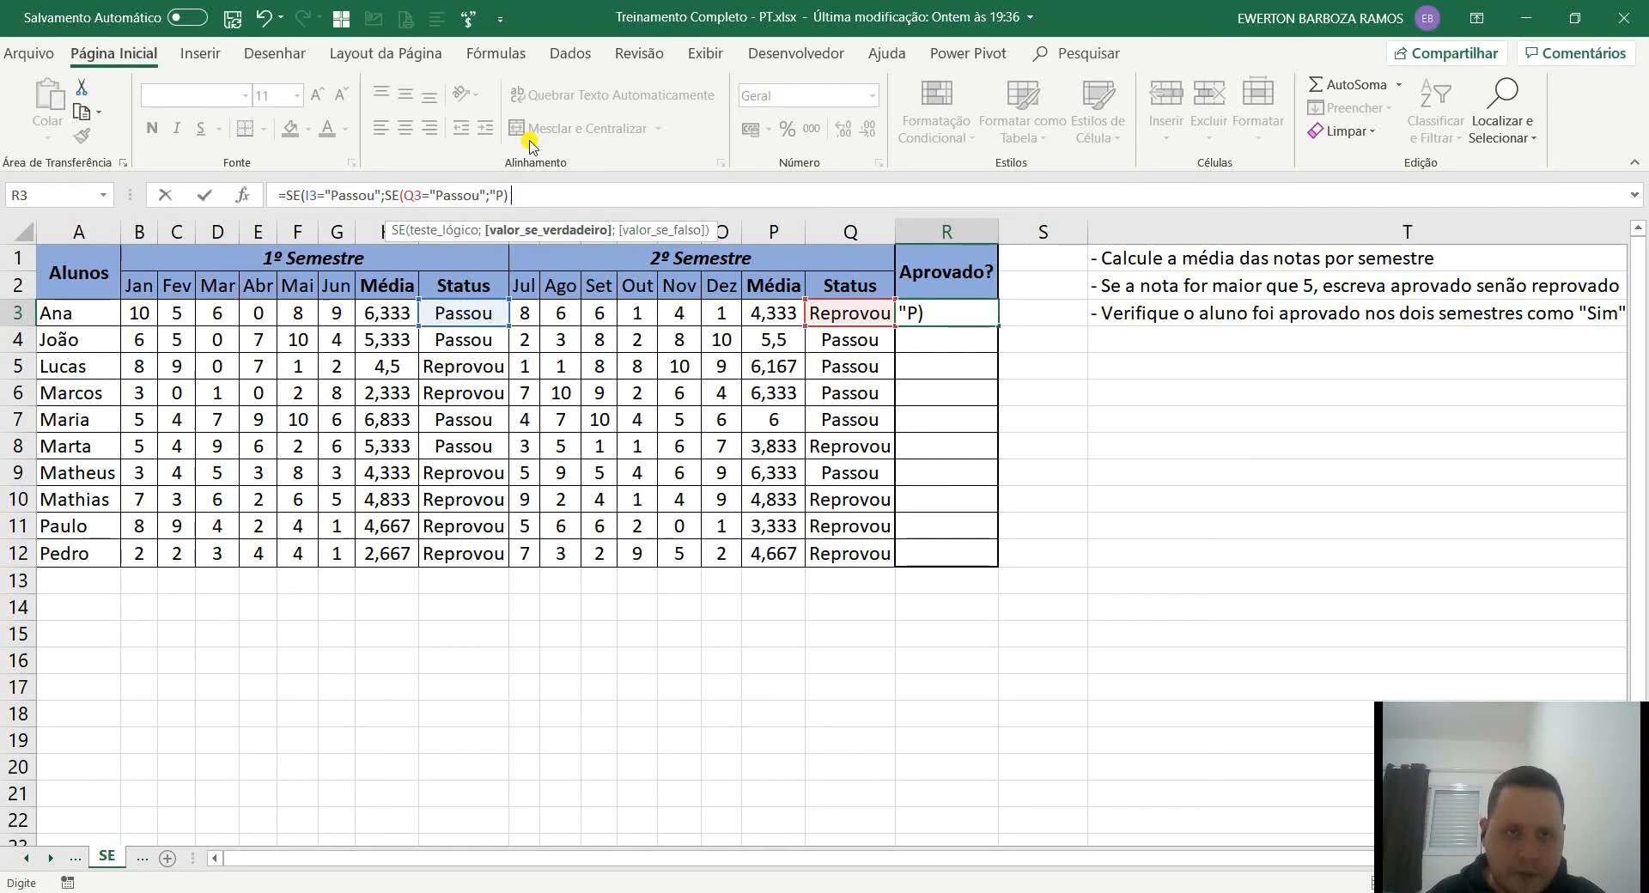
type("u de ano\"")
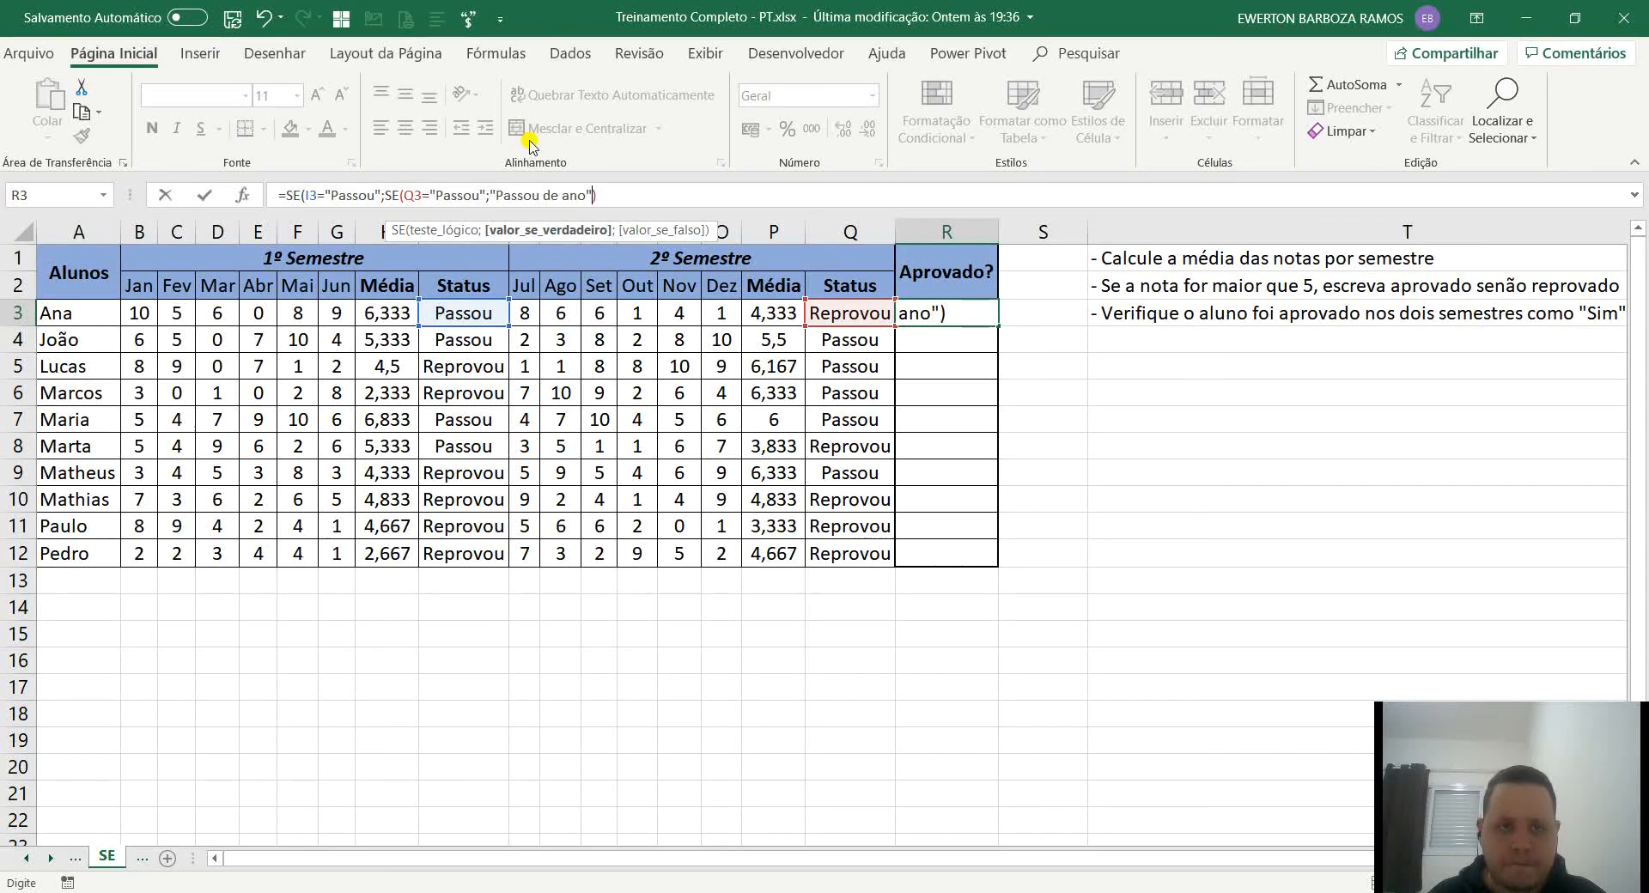
type(";")
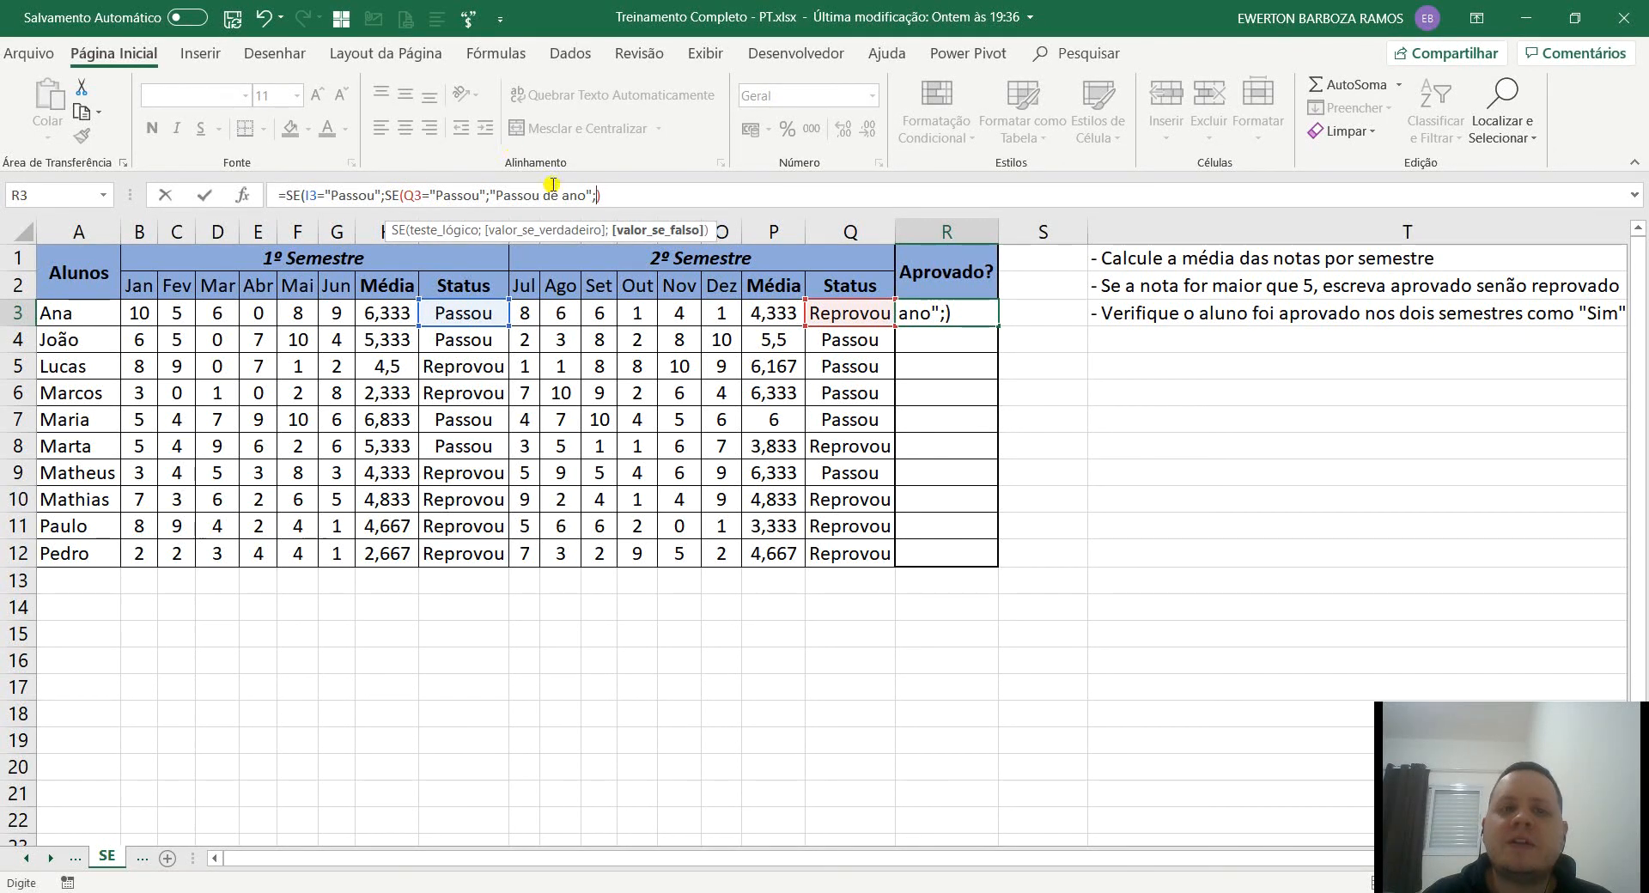
type("\"")
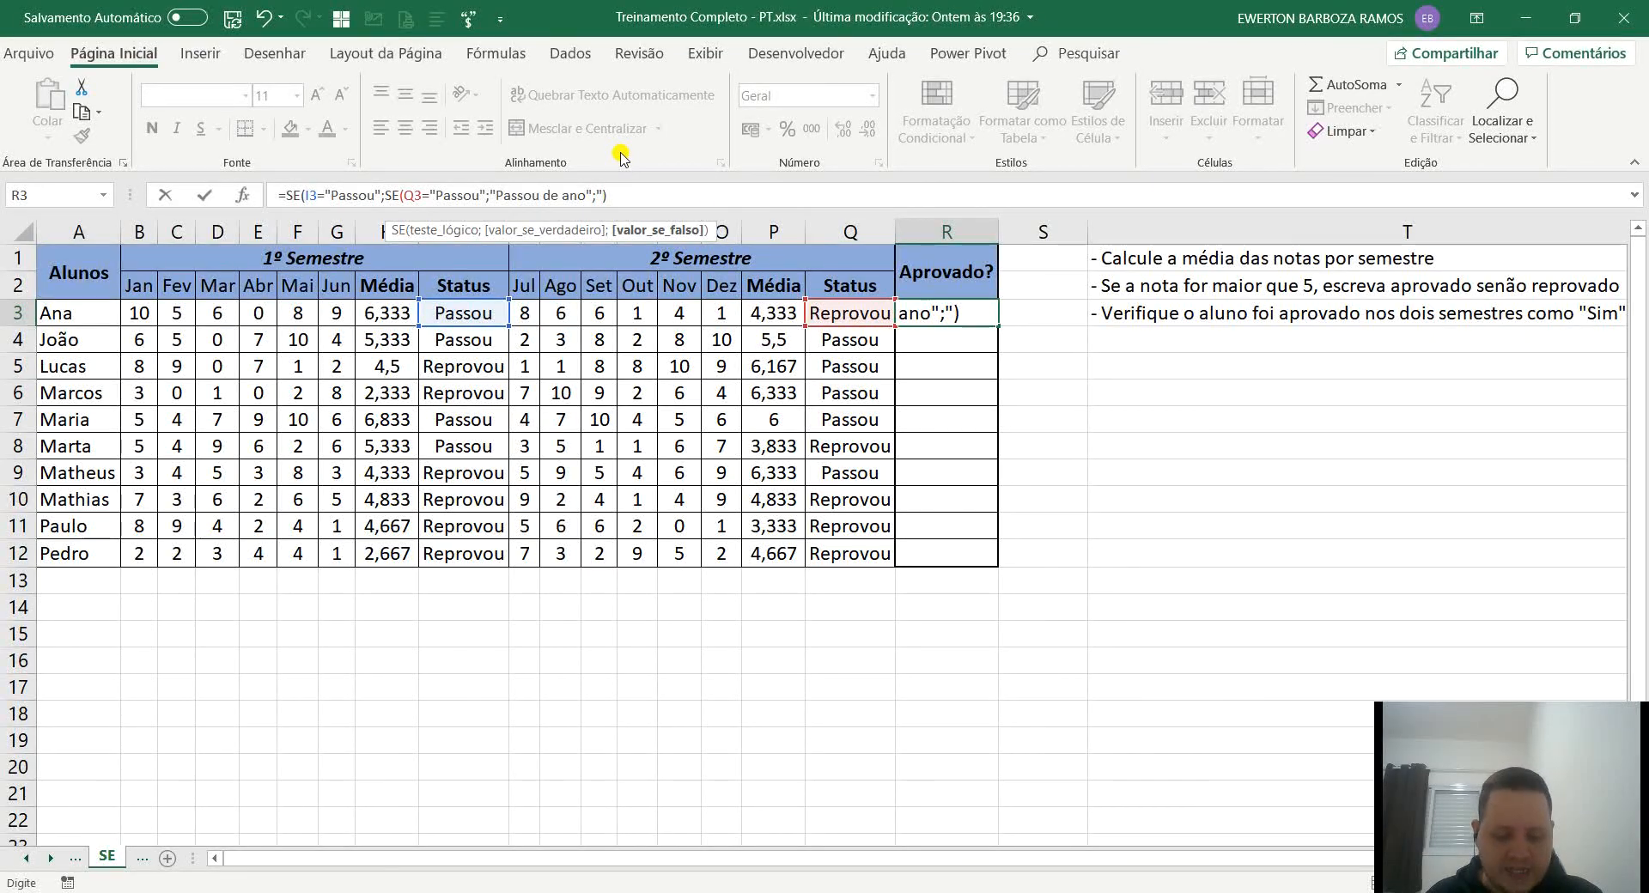
type(";\"Recuperação\"")
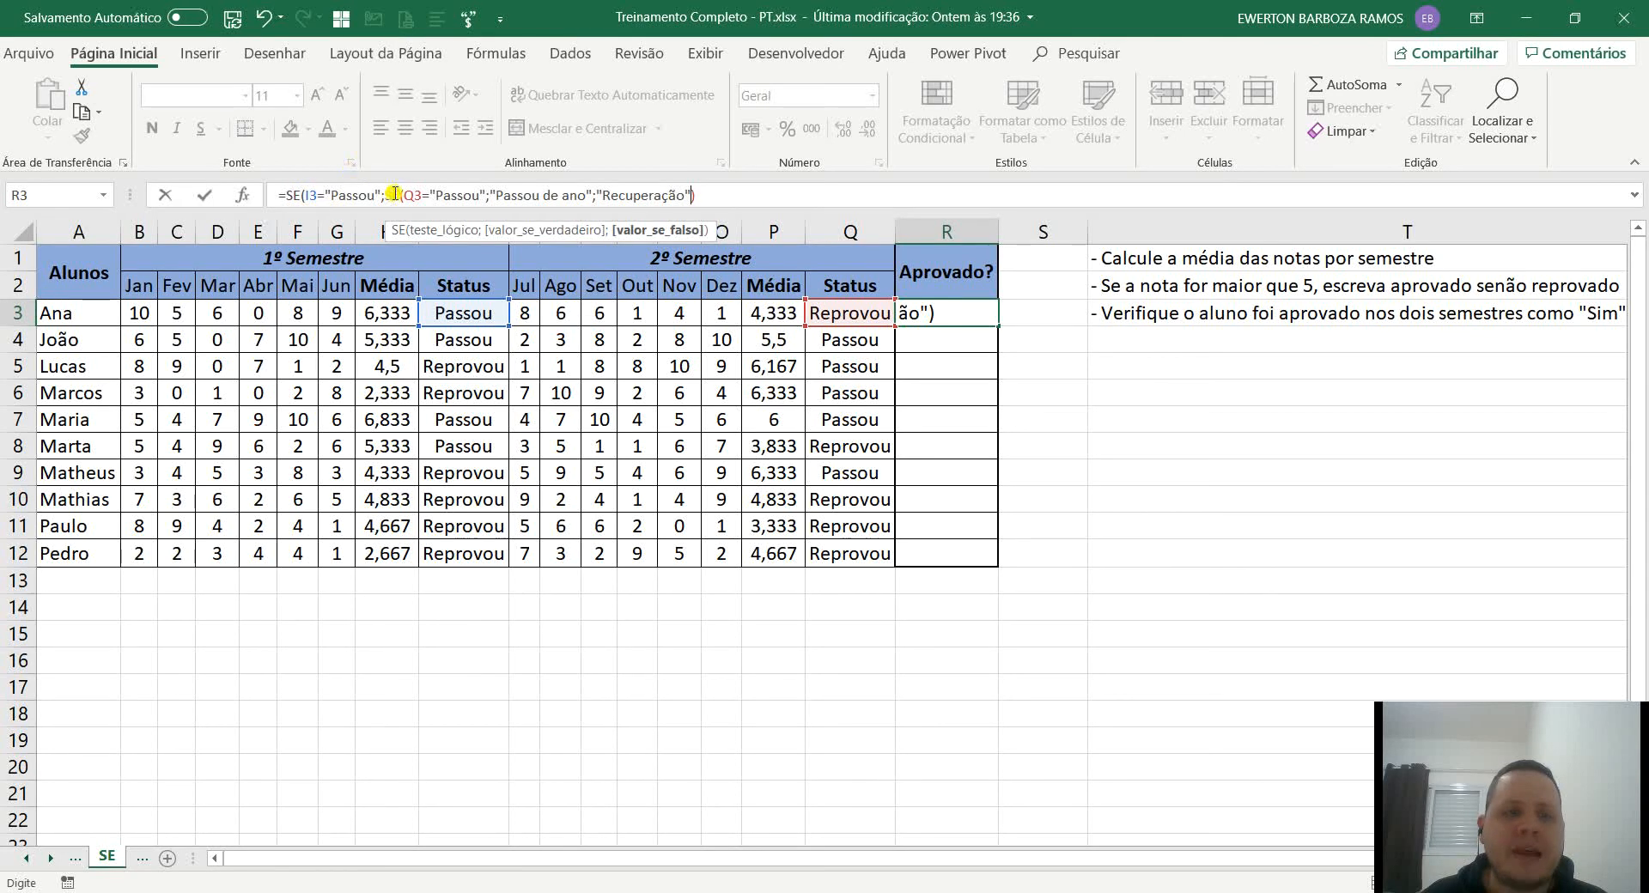
left_click_drag(385, 195, 706, 195)
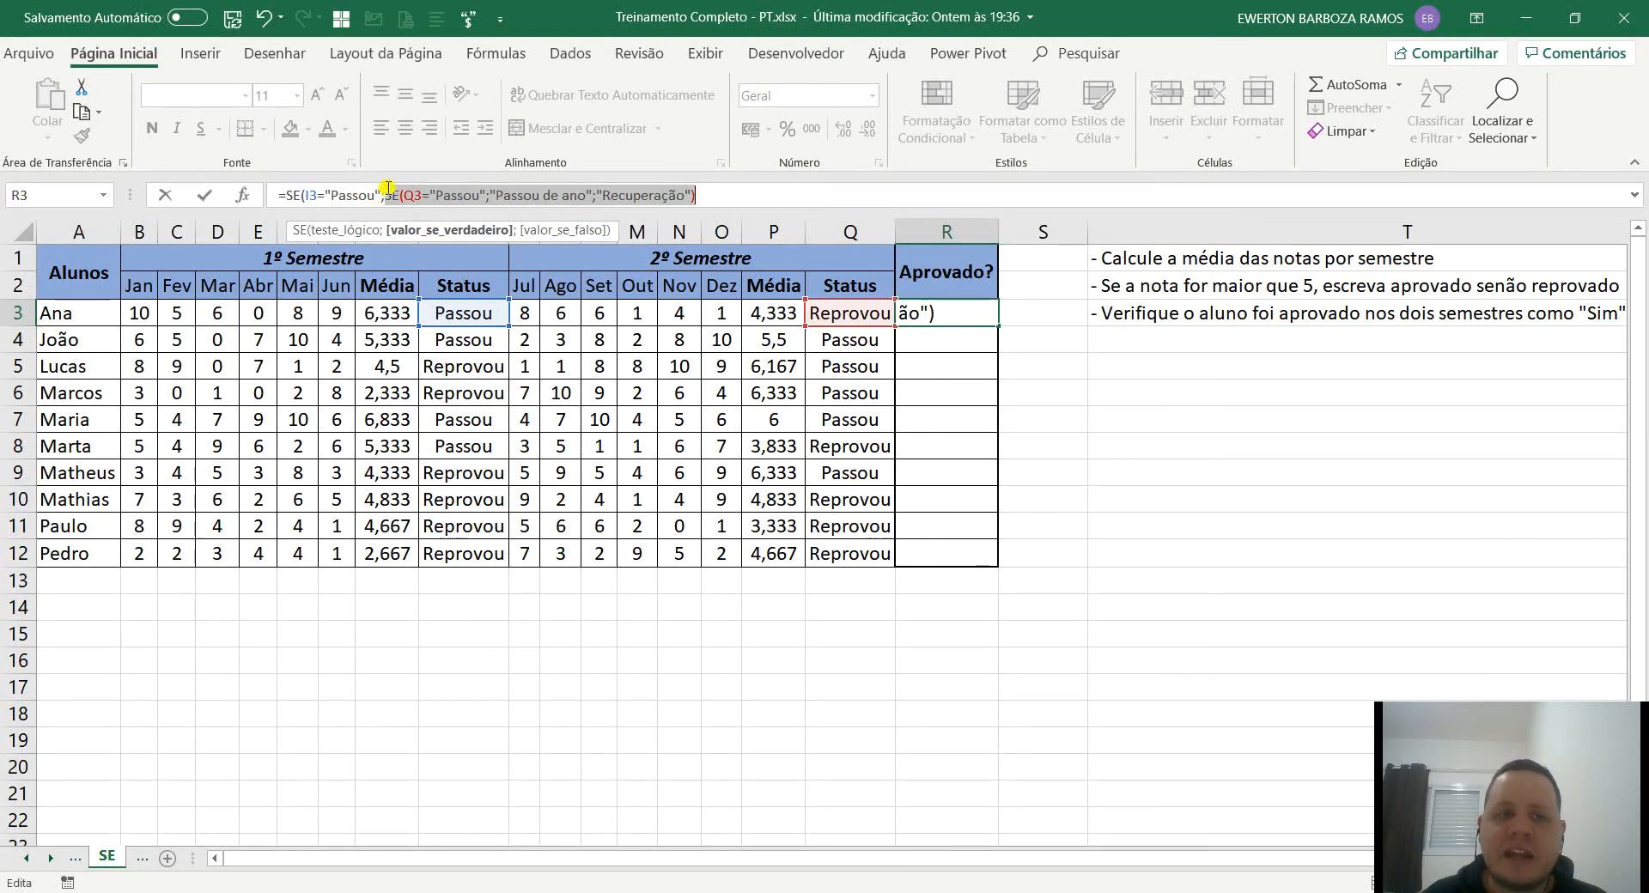
left_click(726, 198)
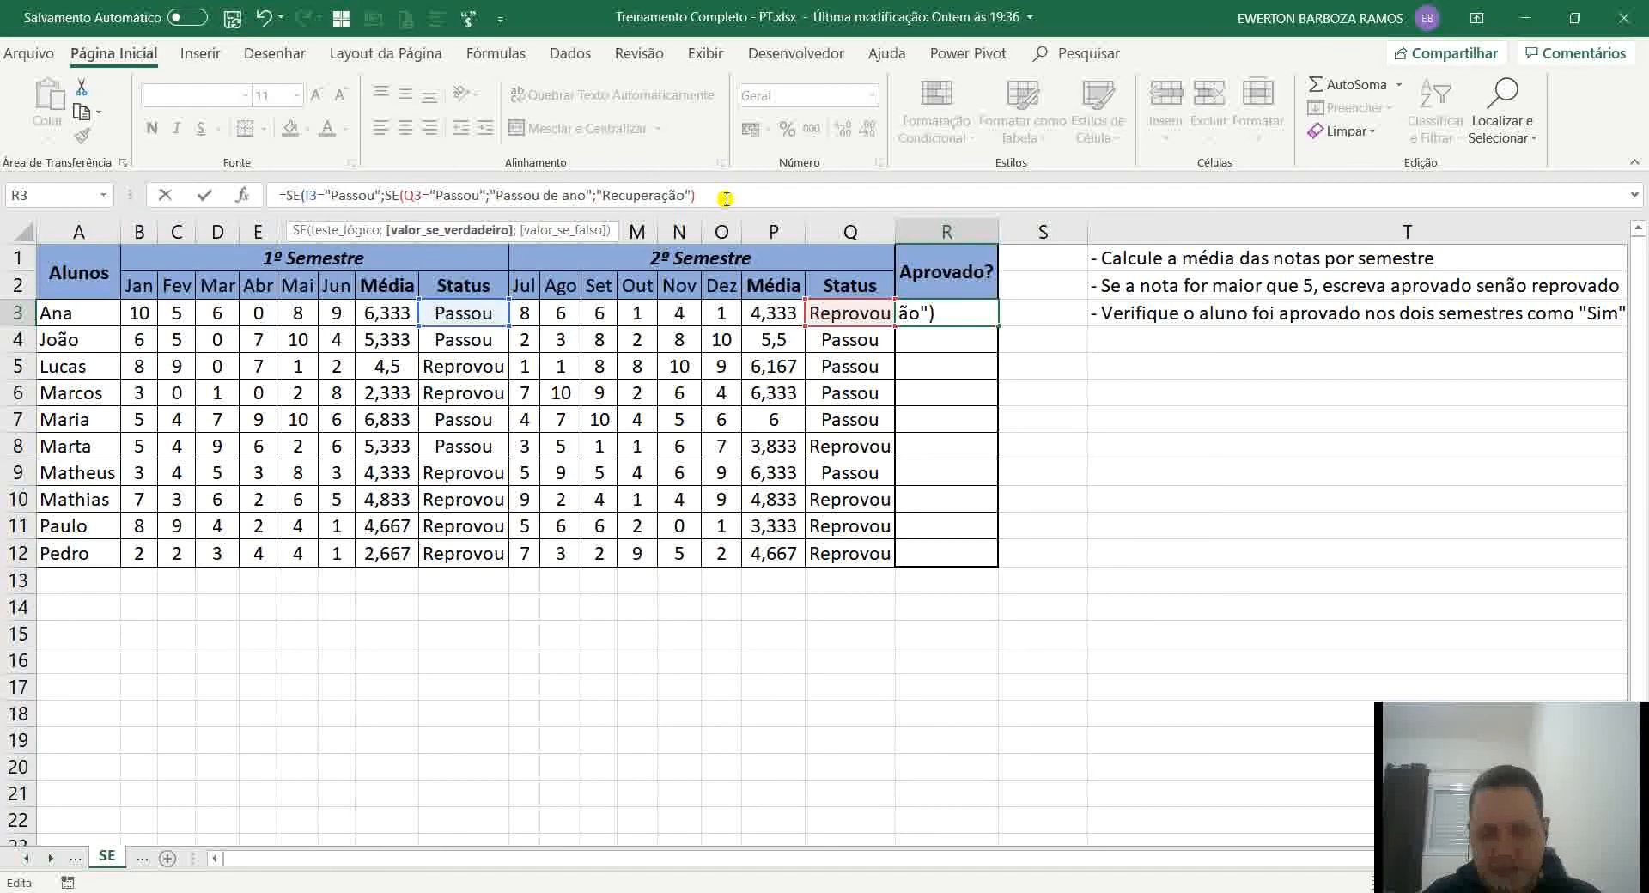
Add another SE as the outer value-if-false, reusing the copied arguments Q3="Passou";"Passou de ano";"Recuperação", and close the formula.
type(";")
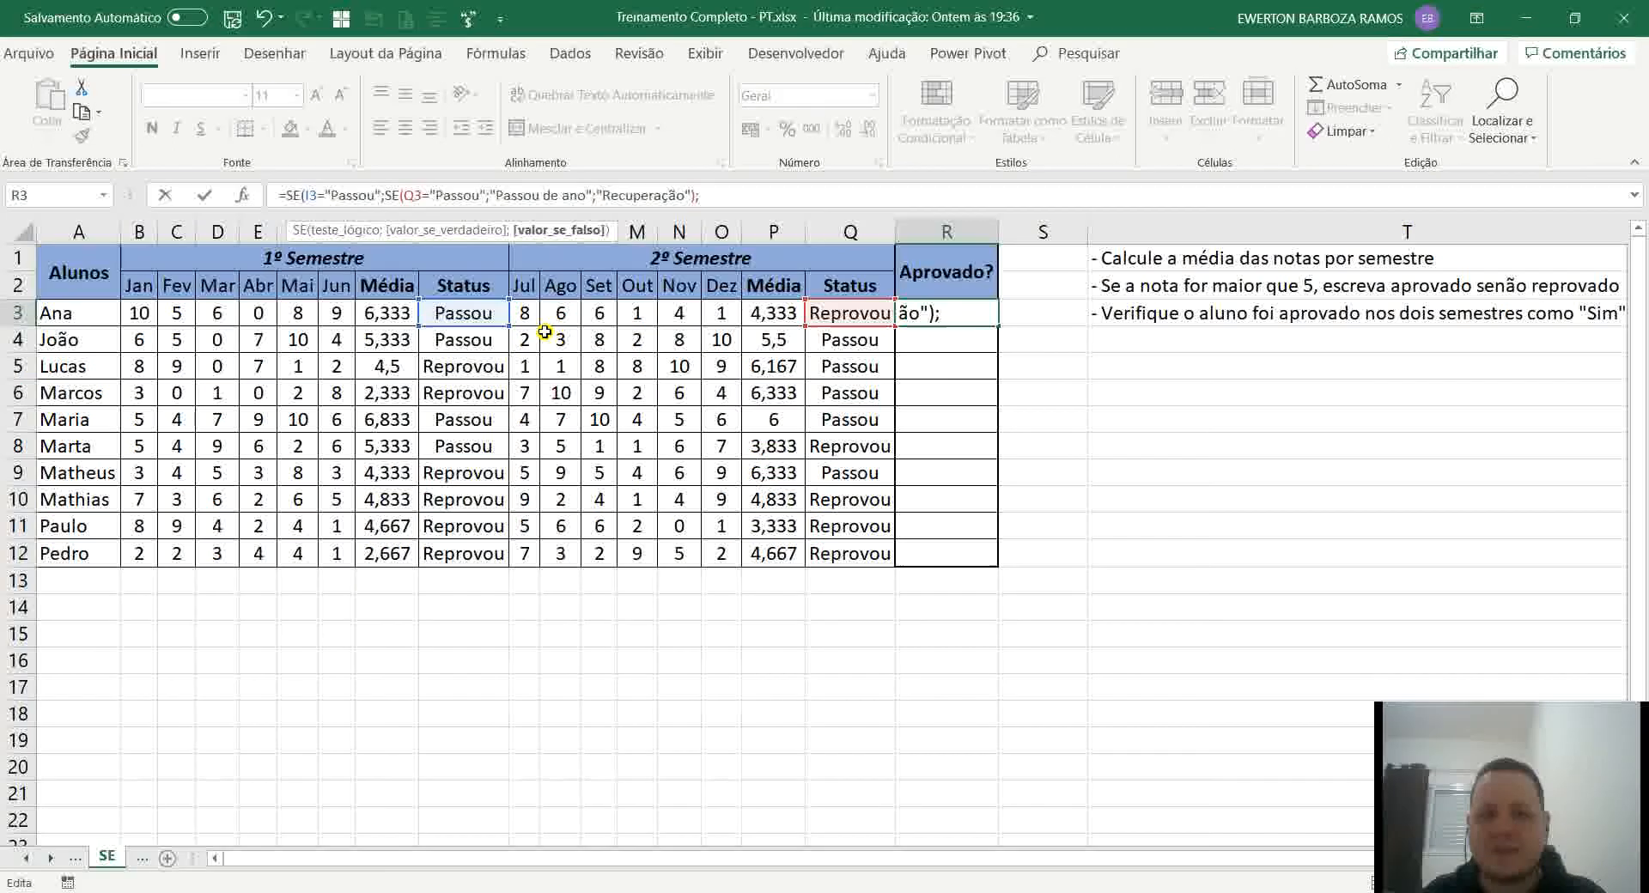
type("SE(")
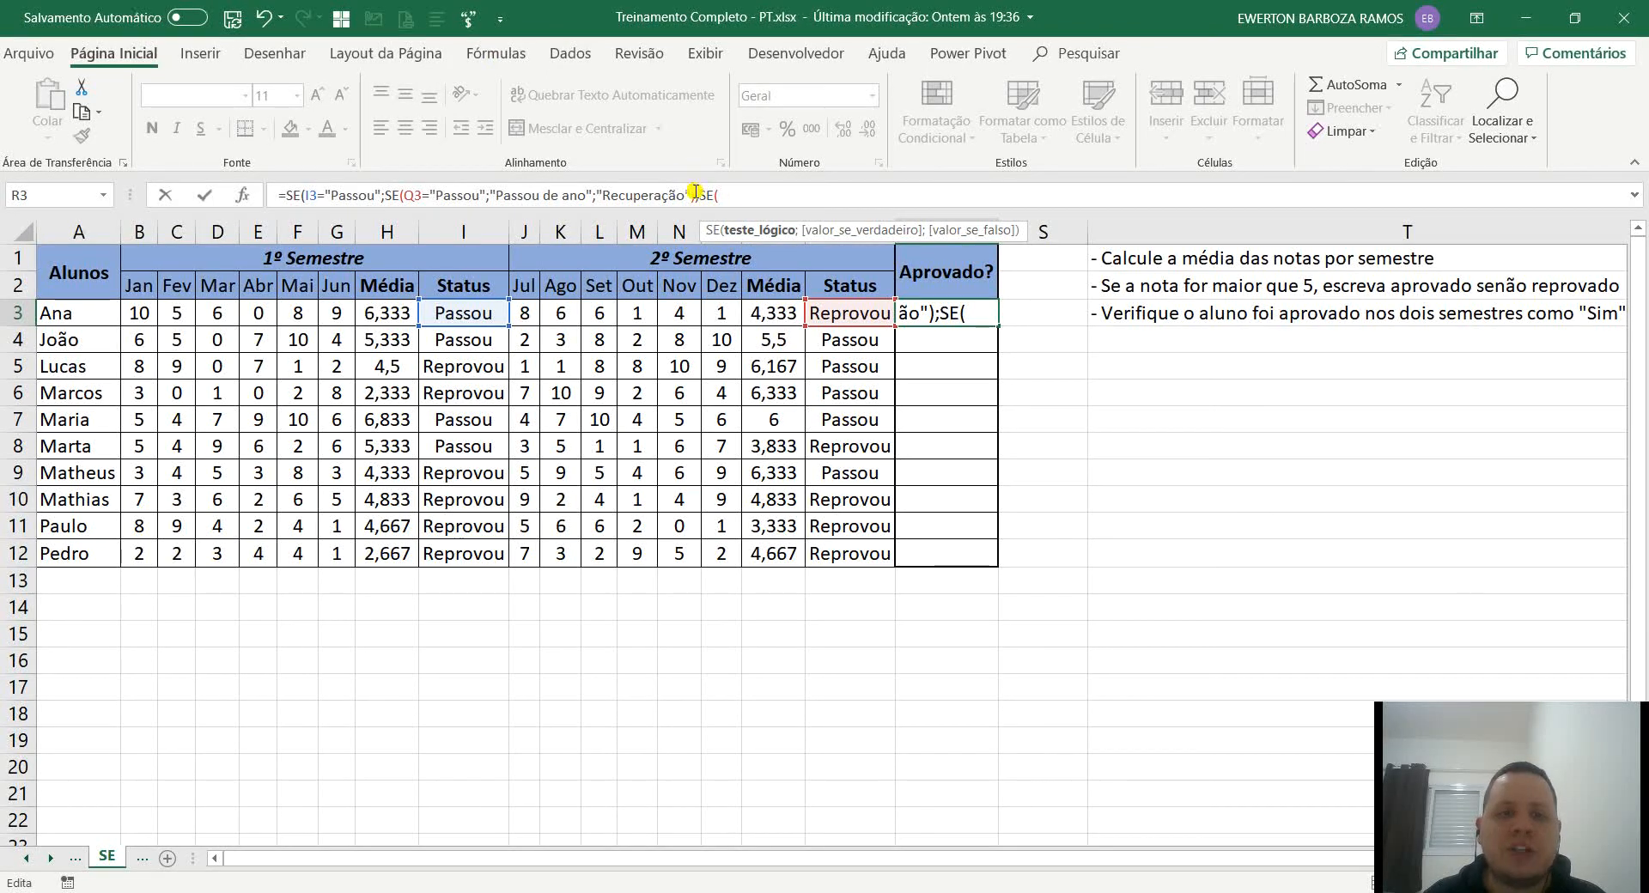
left_click_drag(695, 192, 409, 193)
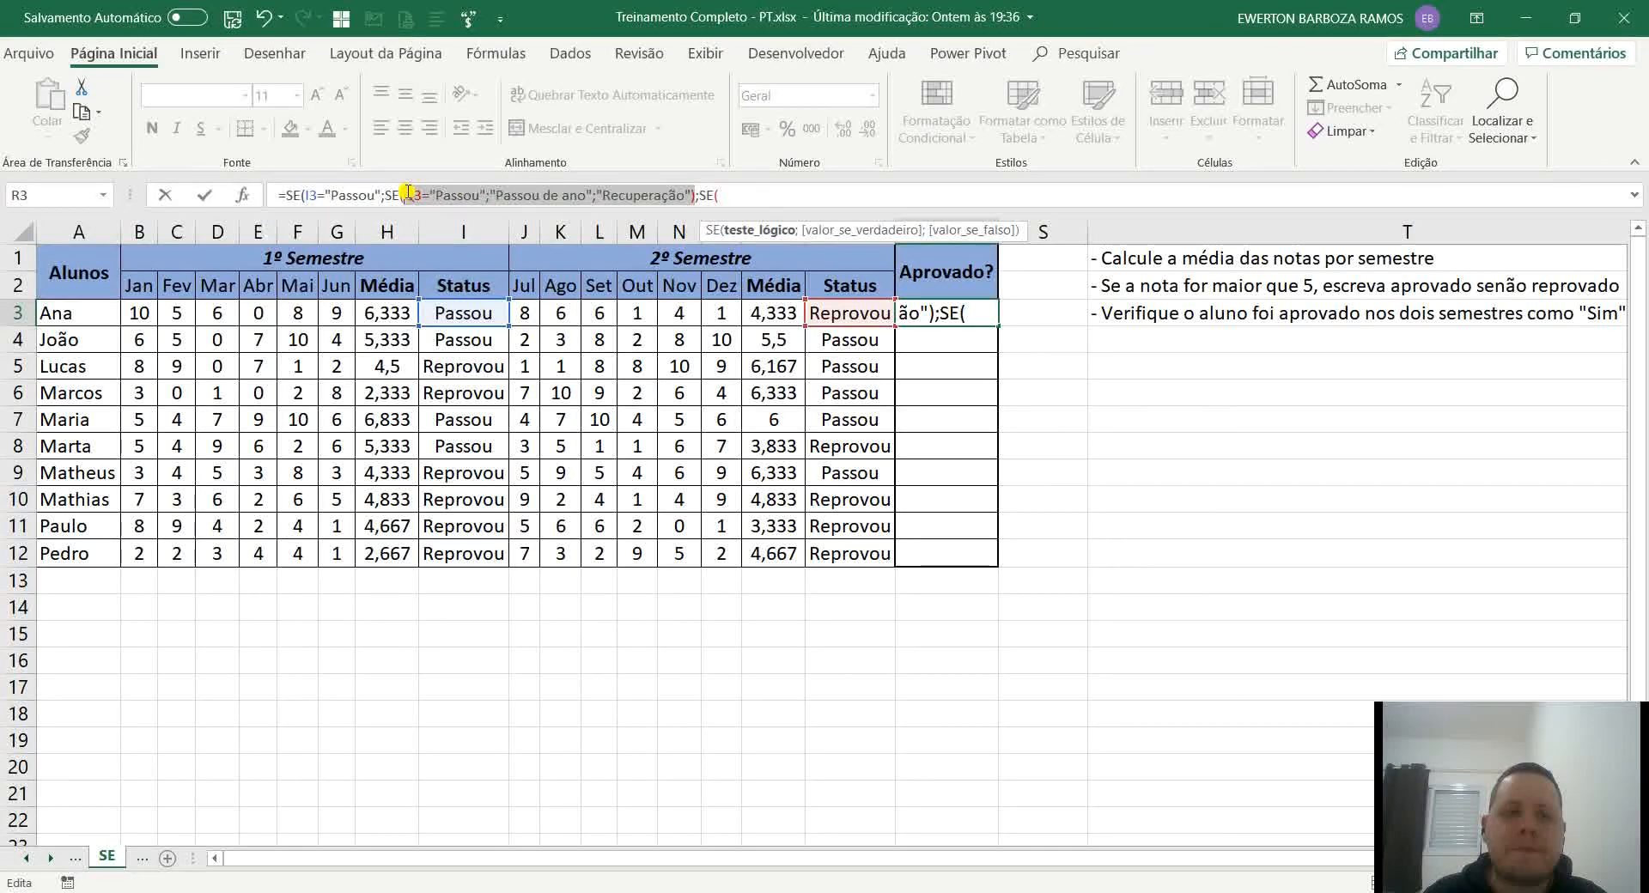
key("ctrl+c")
left_click(735, 195)
key("ctrl+v")
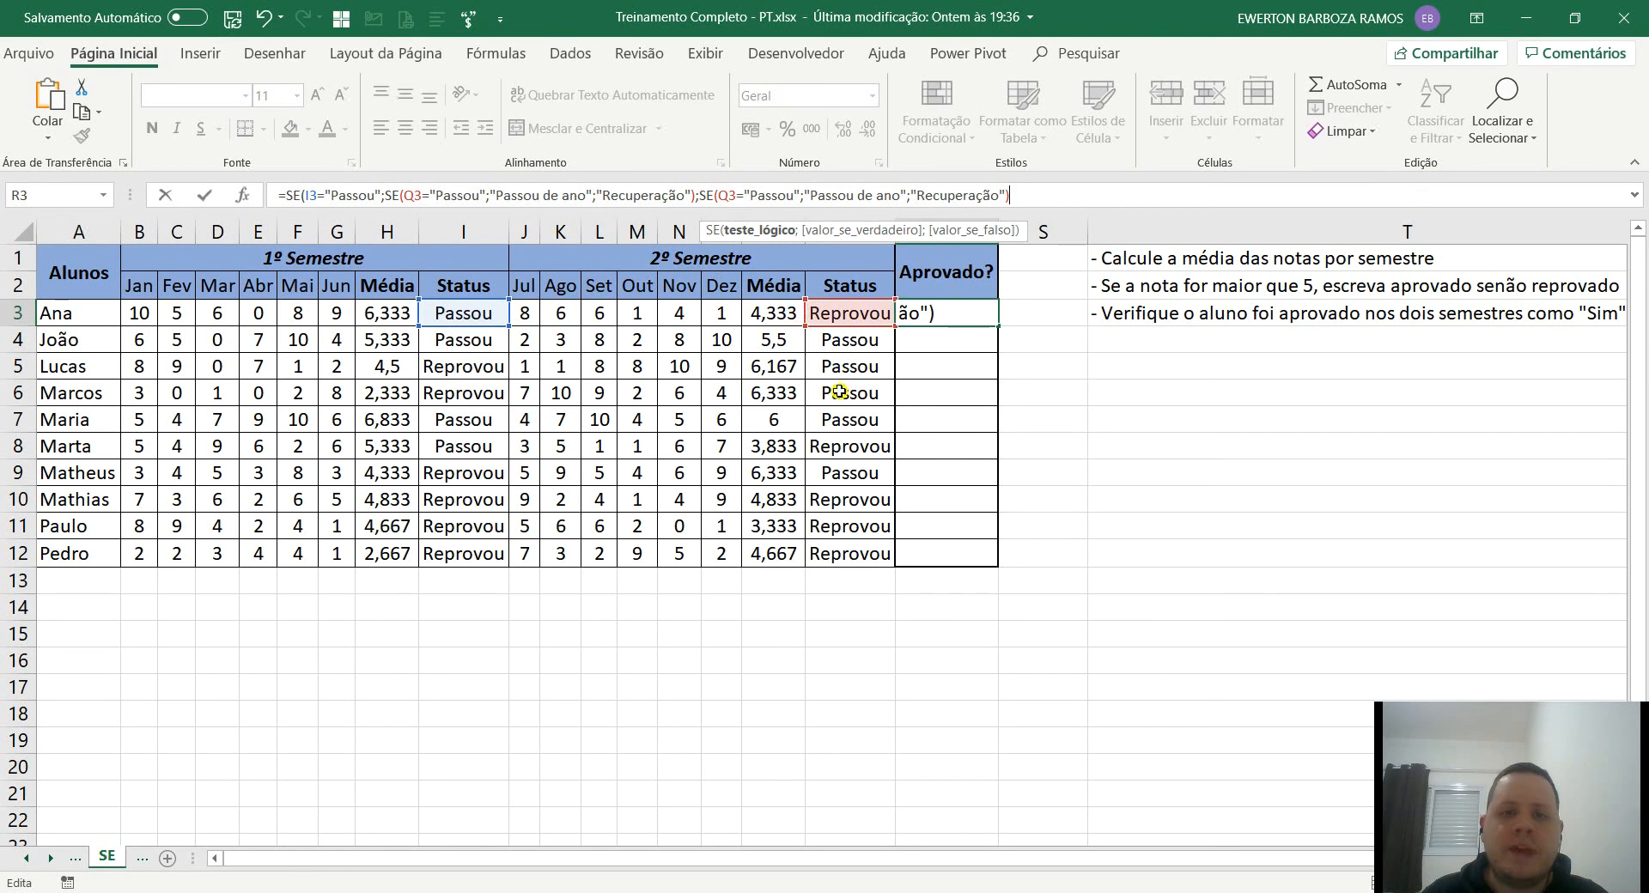
type(")")
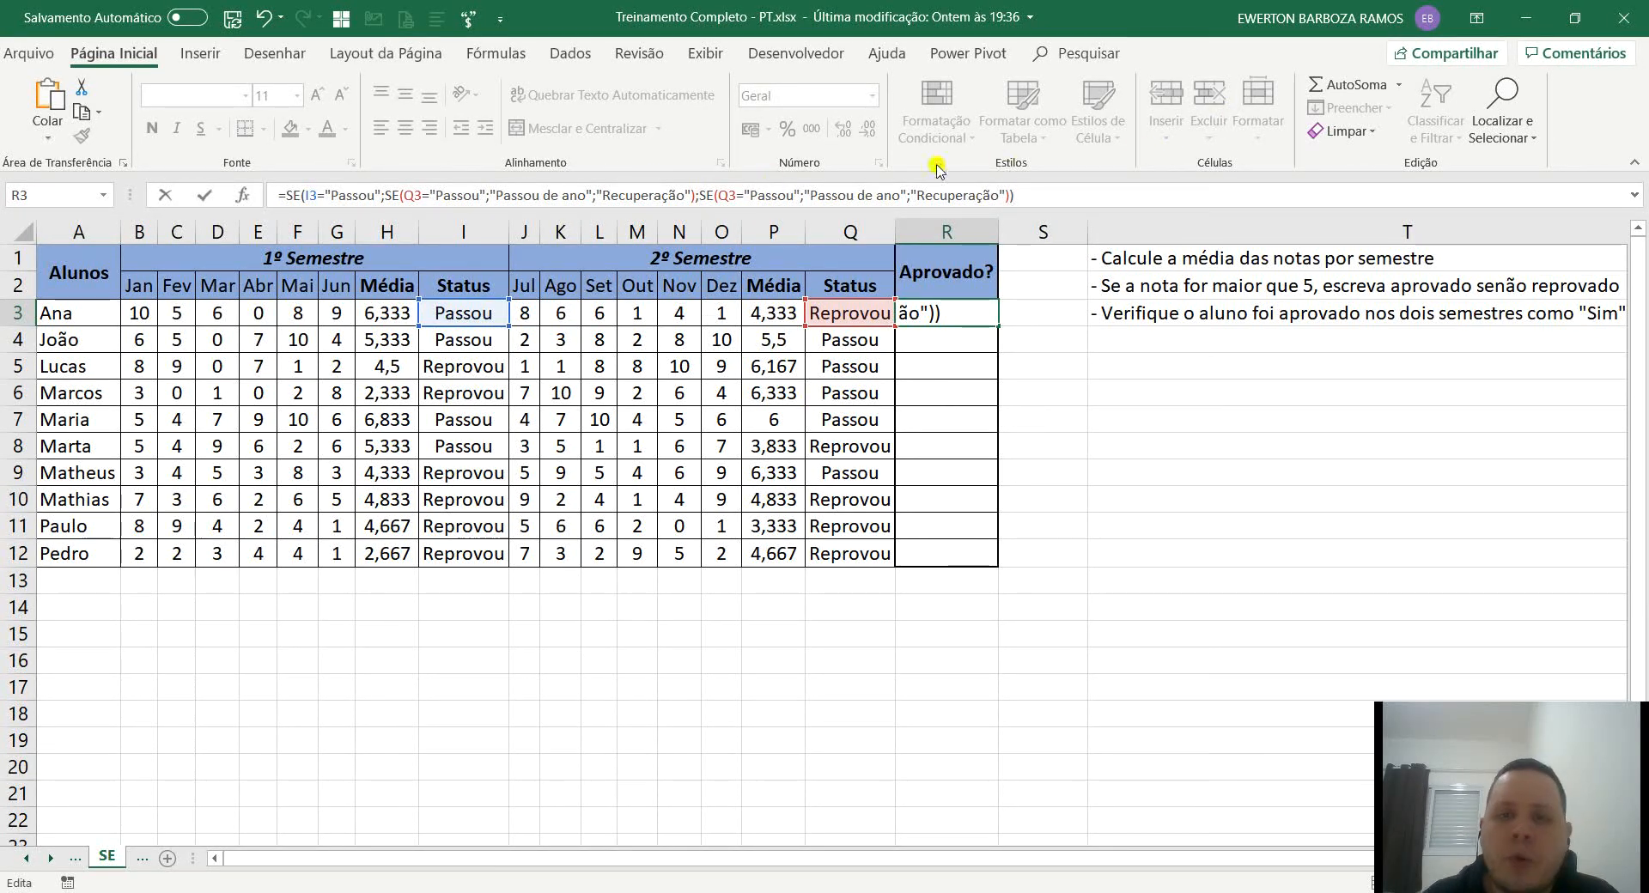
Expand the formula editing area and put each nested SE of the R3 formula on its own line.
left_click(1631, 197)
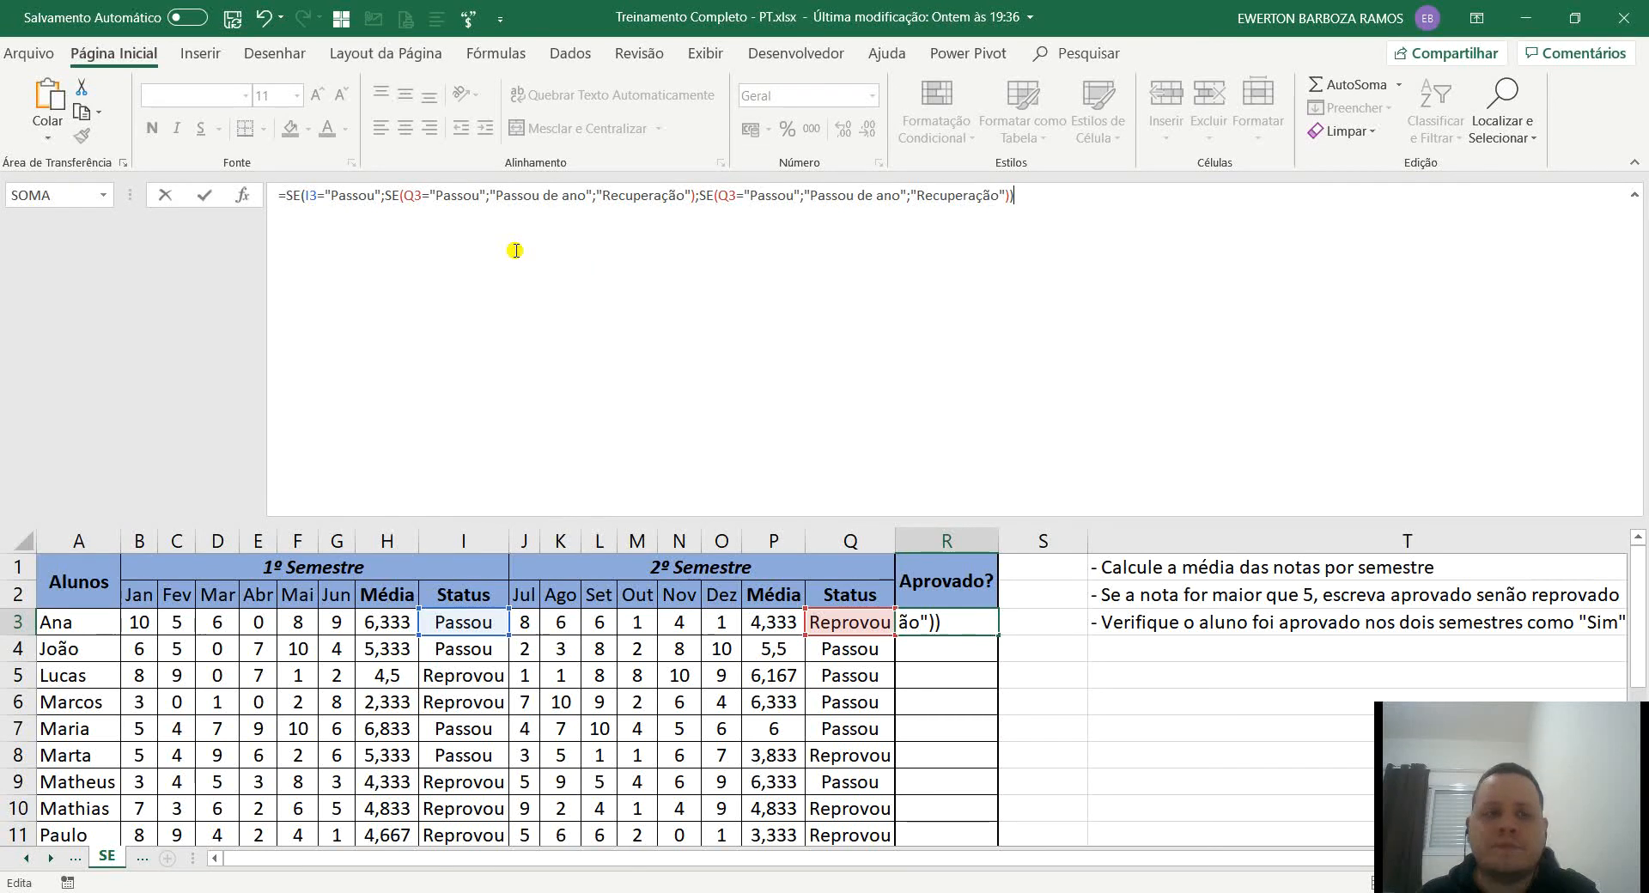
left_click(384, 196)
key("alt")
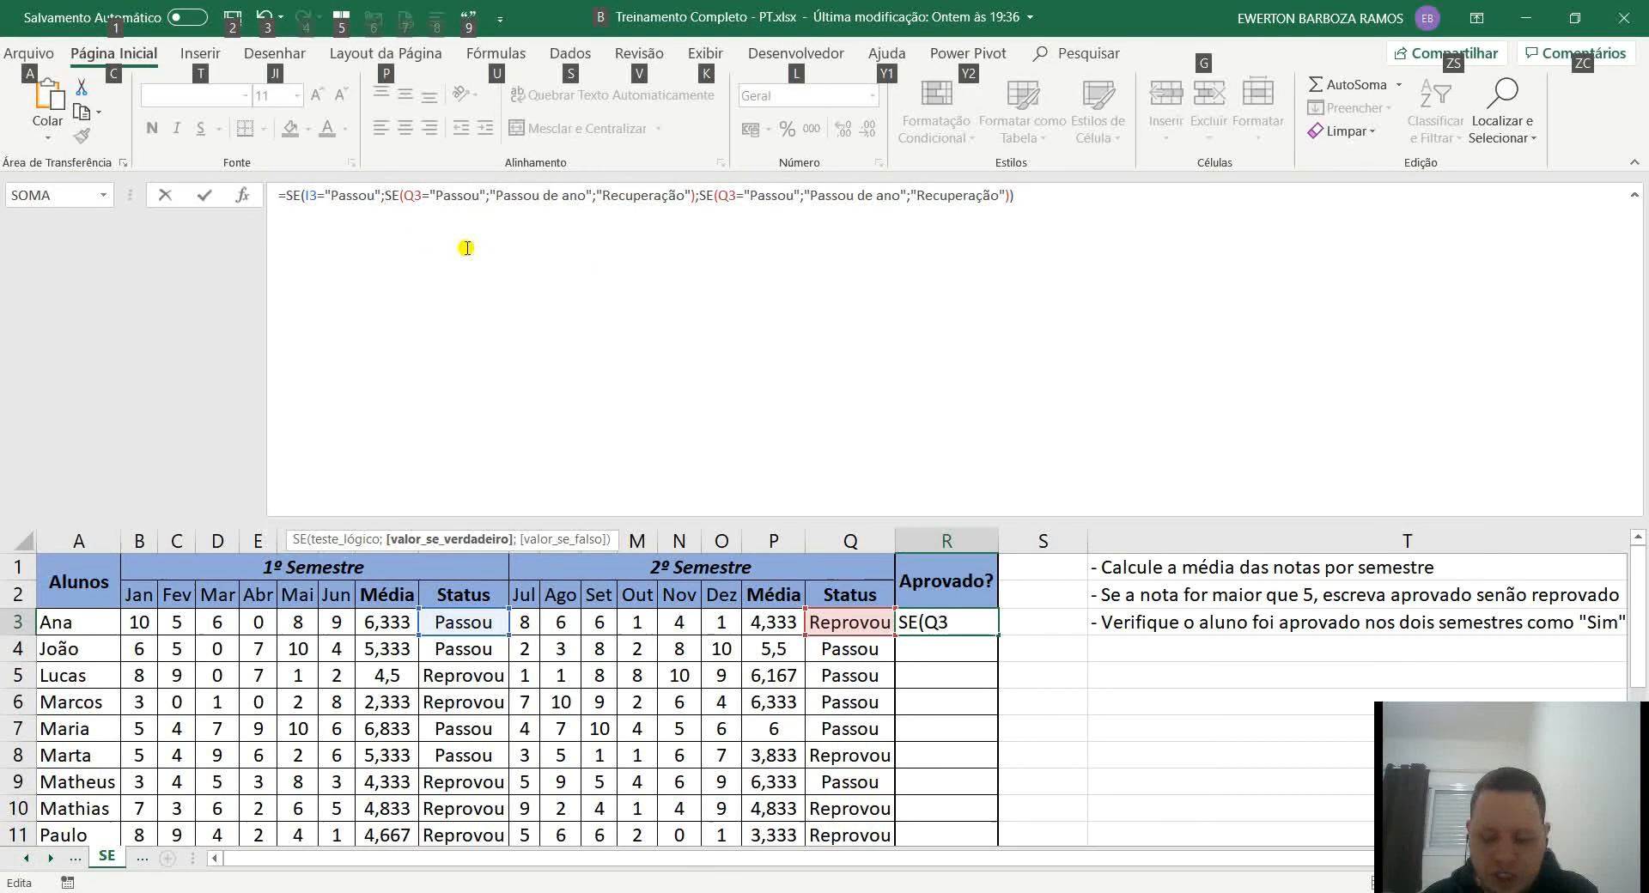
key("alt+Return")
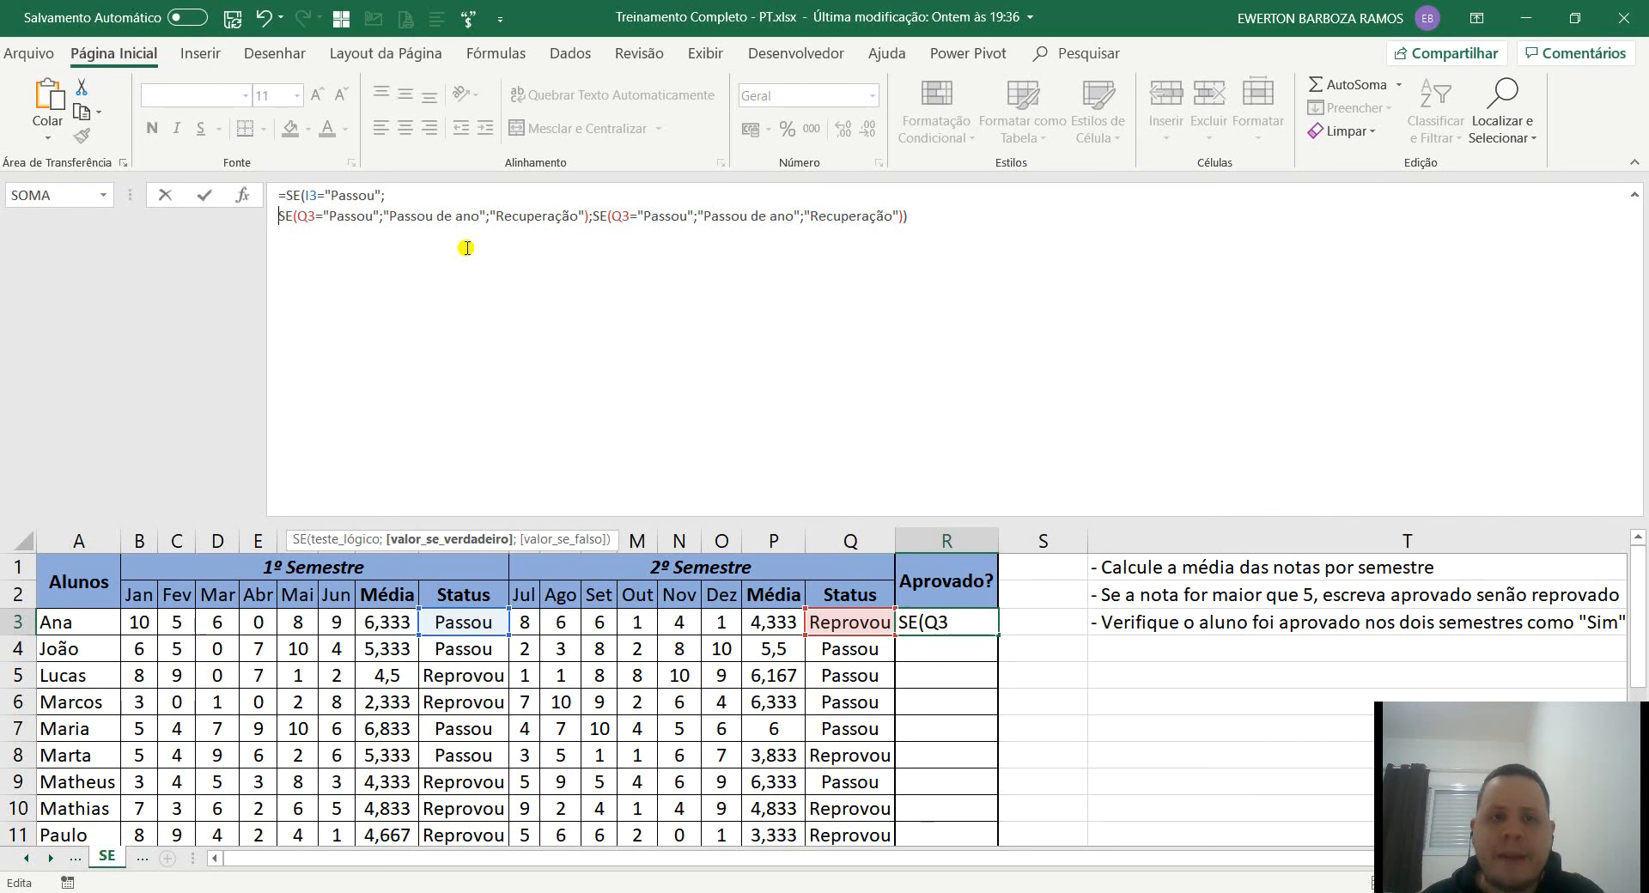
left_click(592, 215)
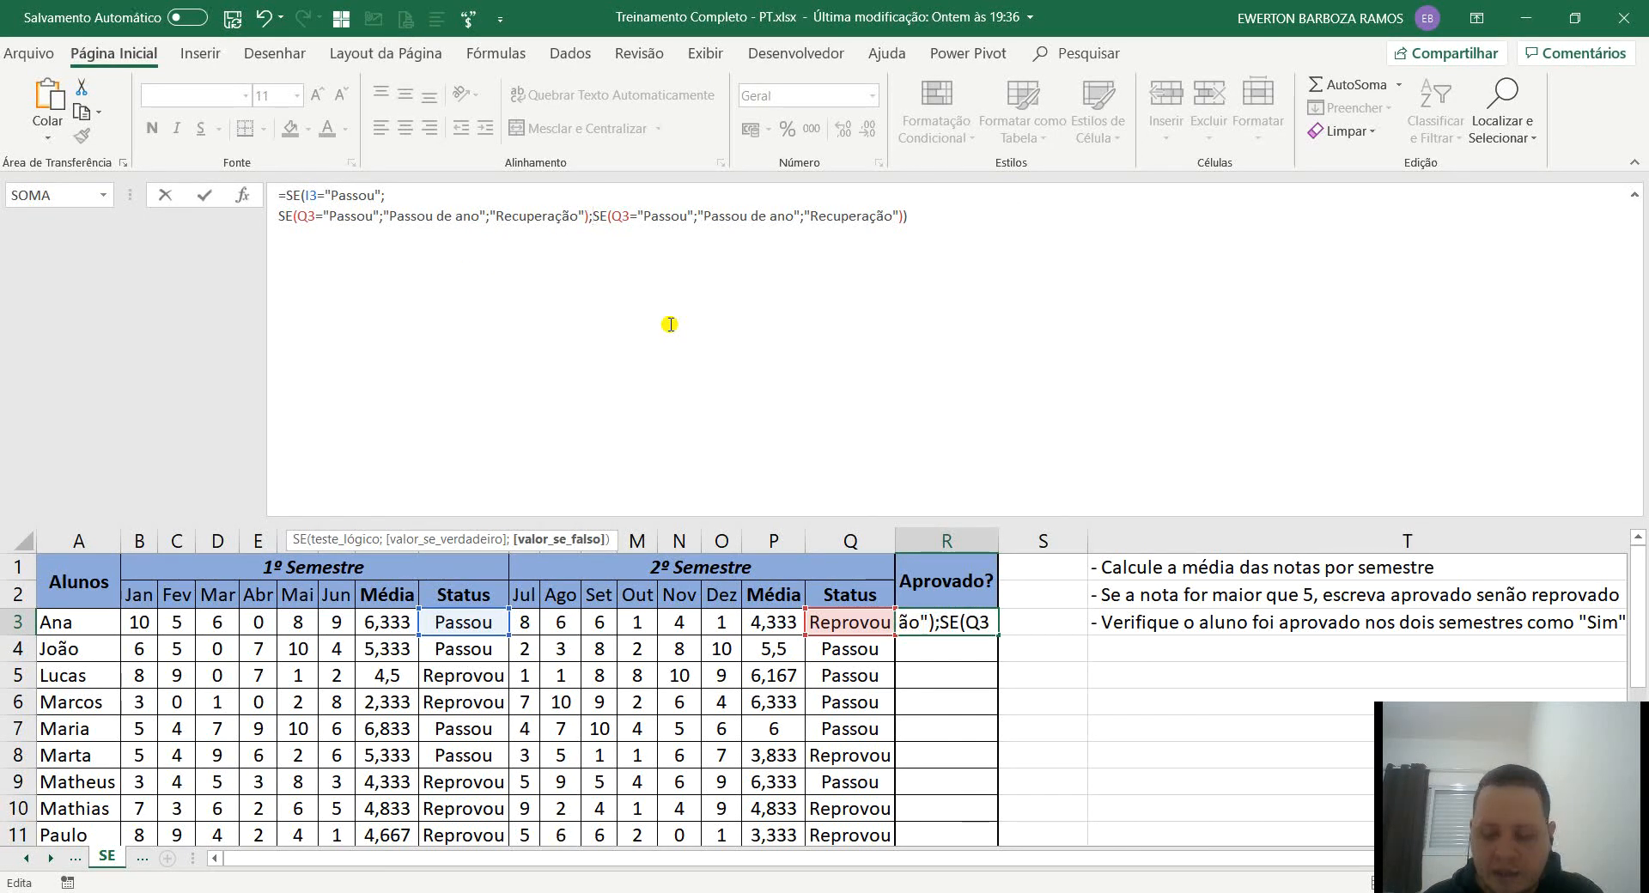
key("alt+Return")
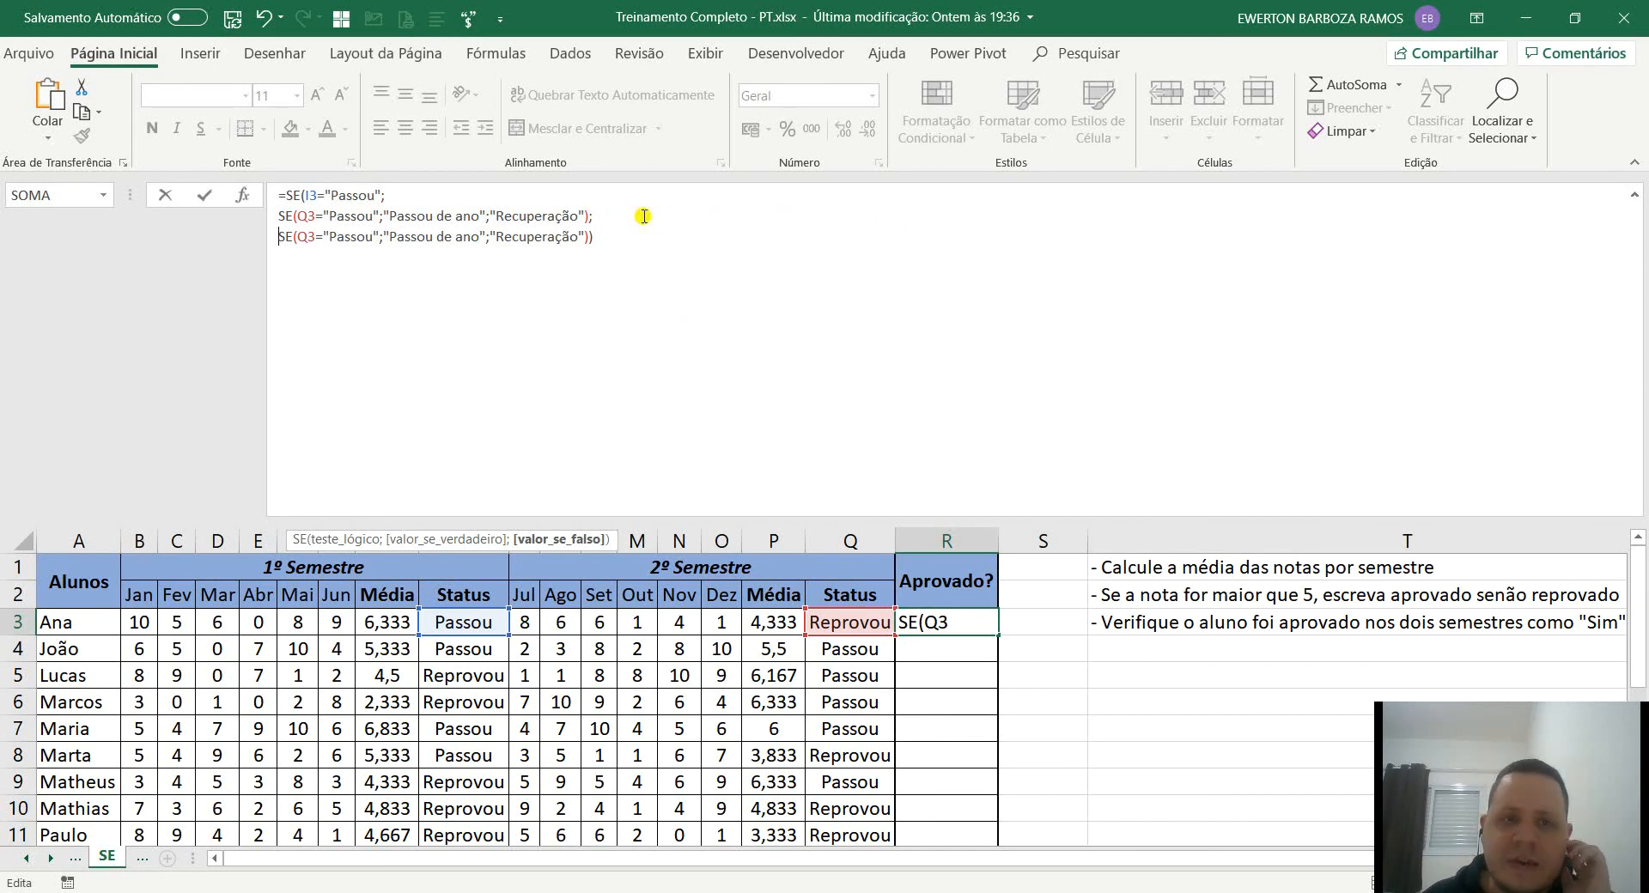
left_click(592, 237)
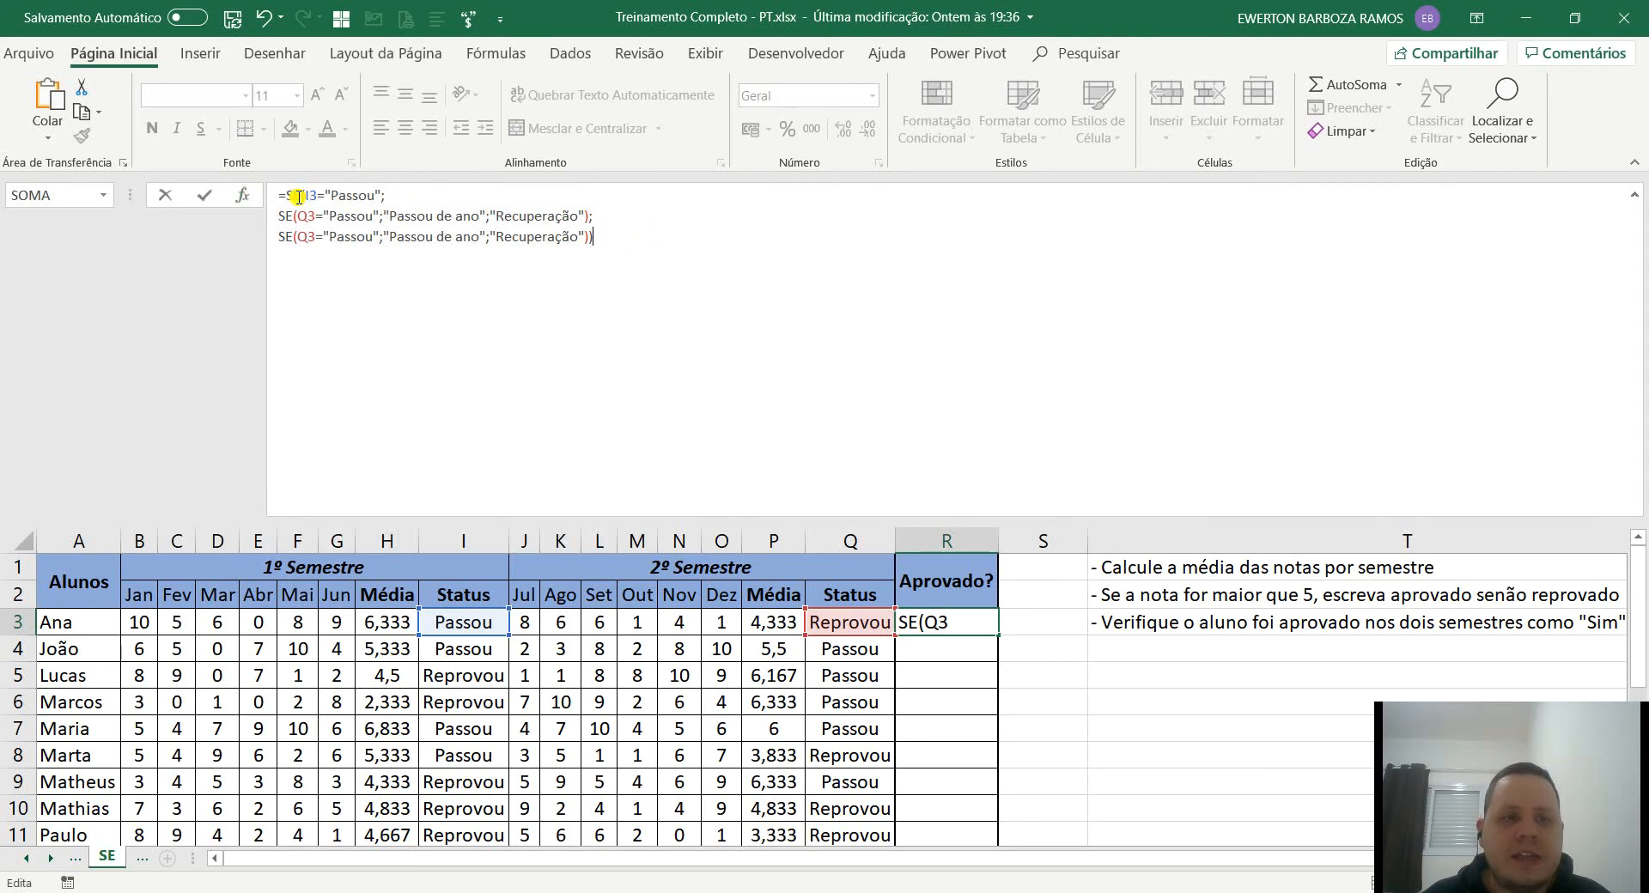
Review the I3 test and the value-if-true and value-if-false branches of the R3 formula.
left_click_drag(386, 196, 291, 195)
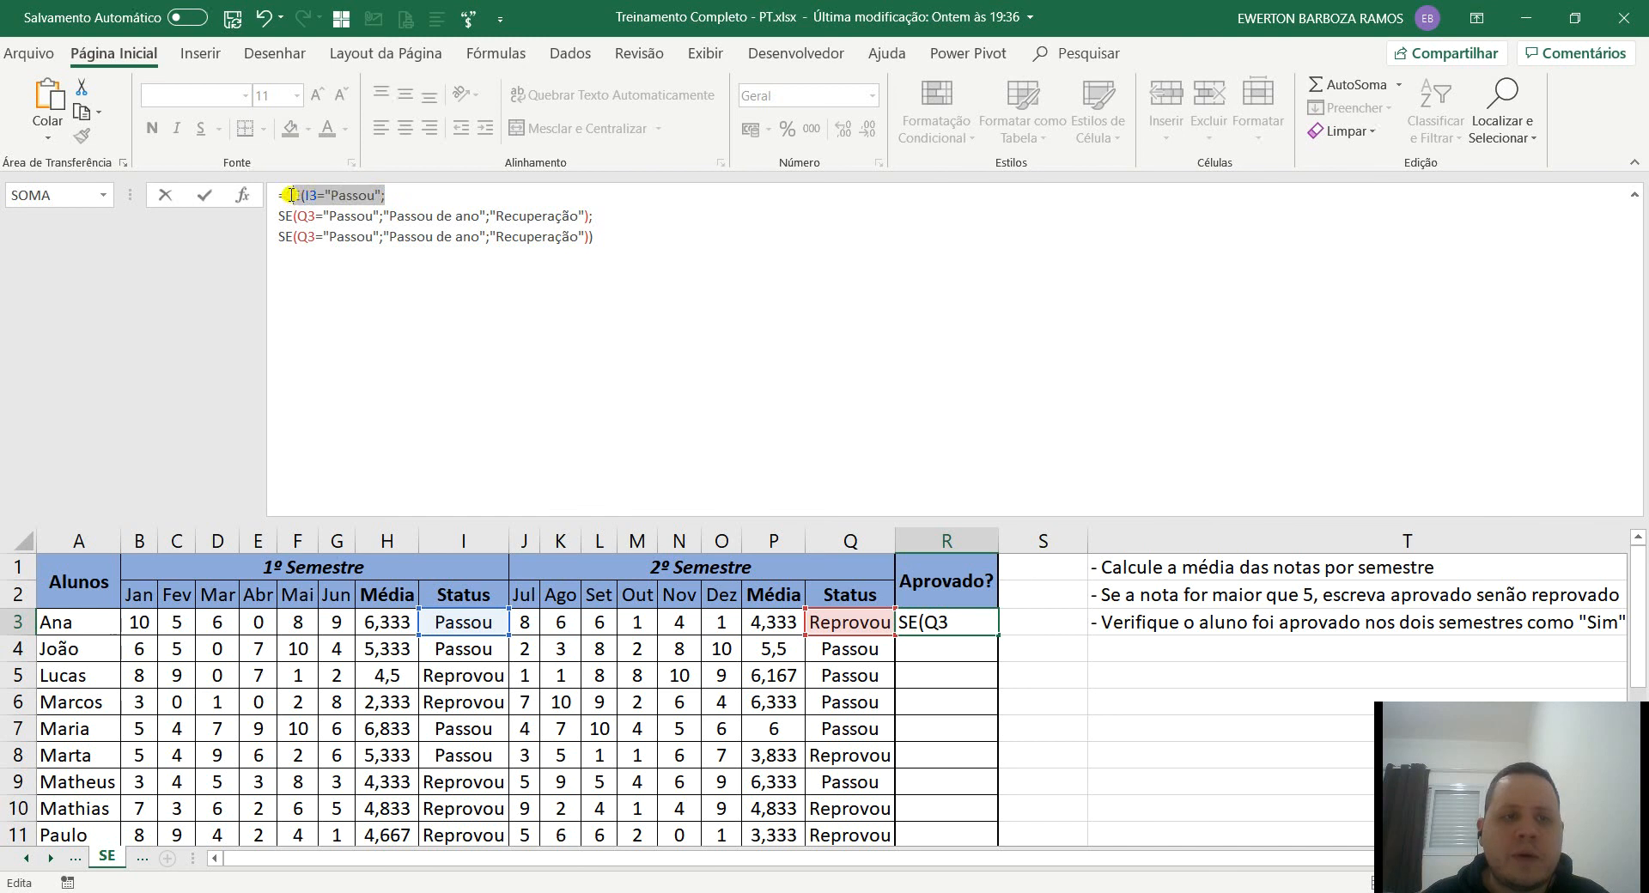
left_click(394, 198)
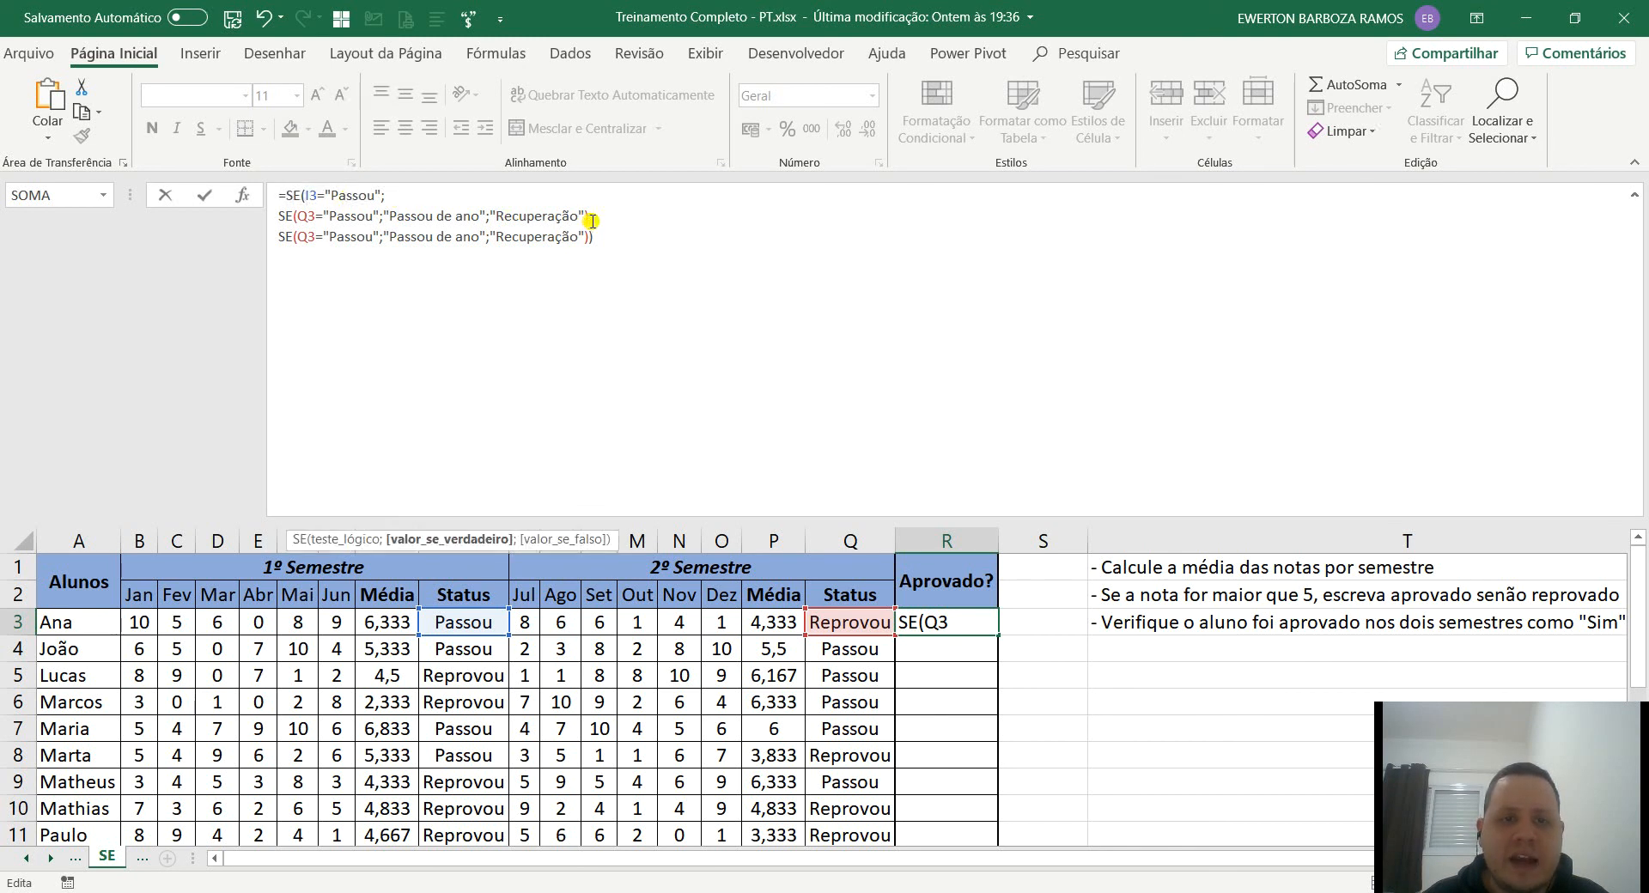
left_click_drag(591, 216, 269, 218)
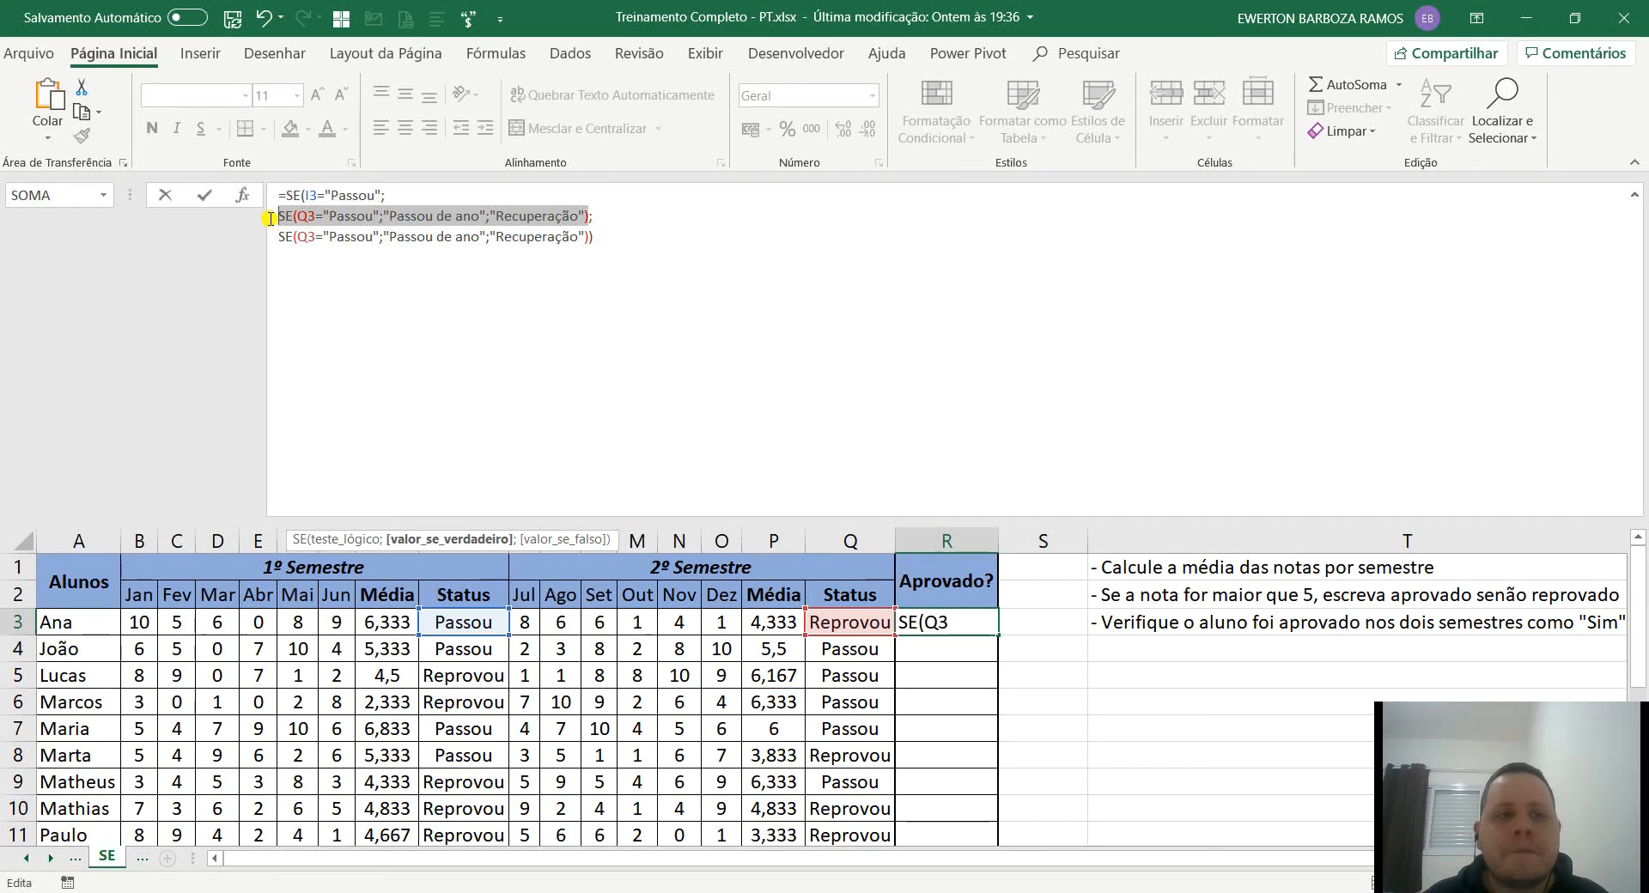
double_click(383, 195)
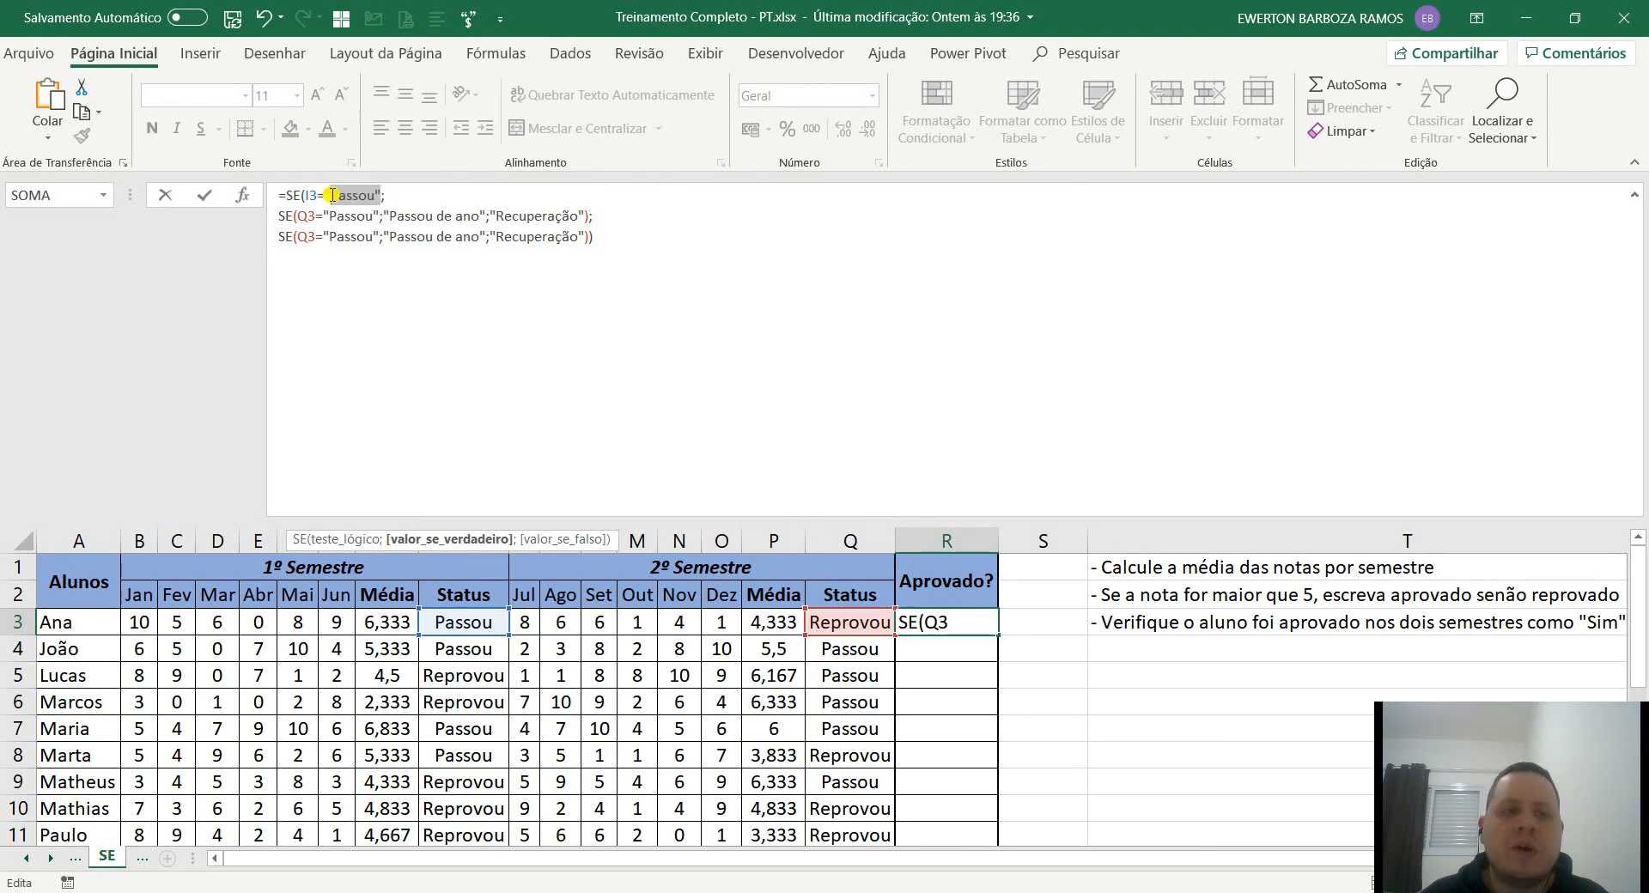
left_click_drag(282, 233, 597, 238)
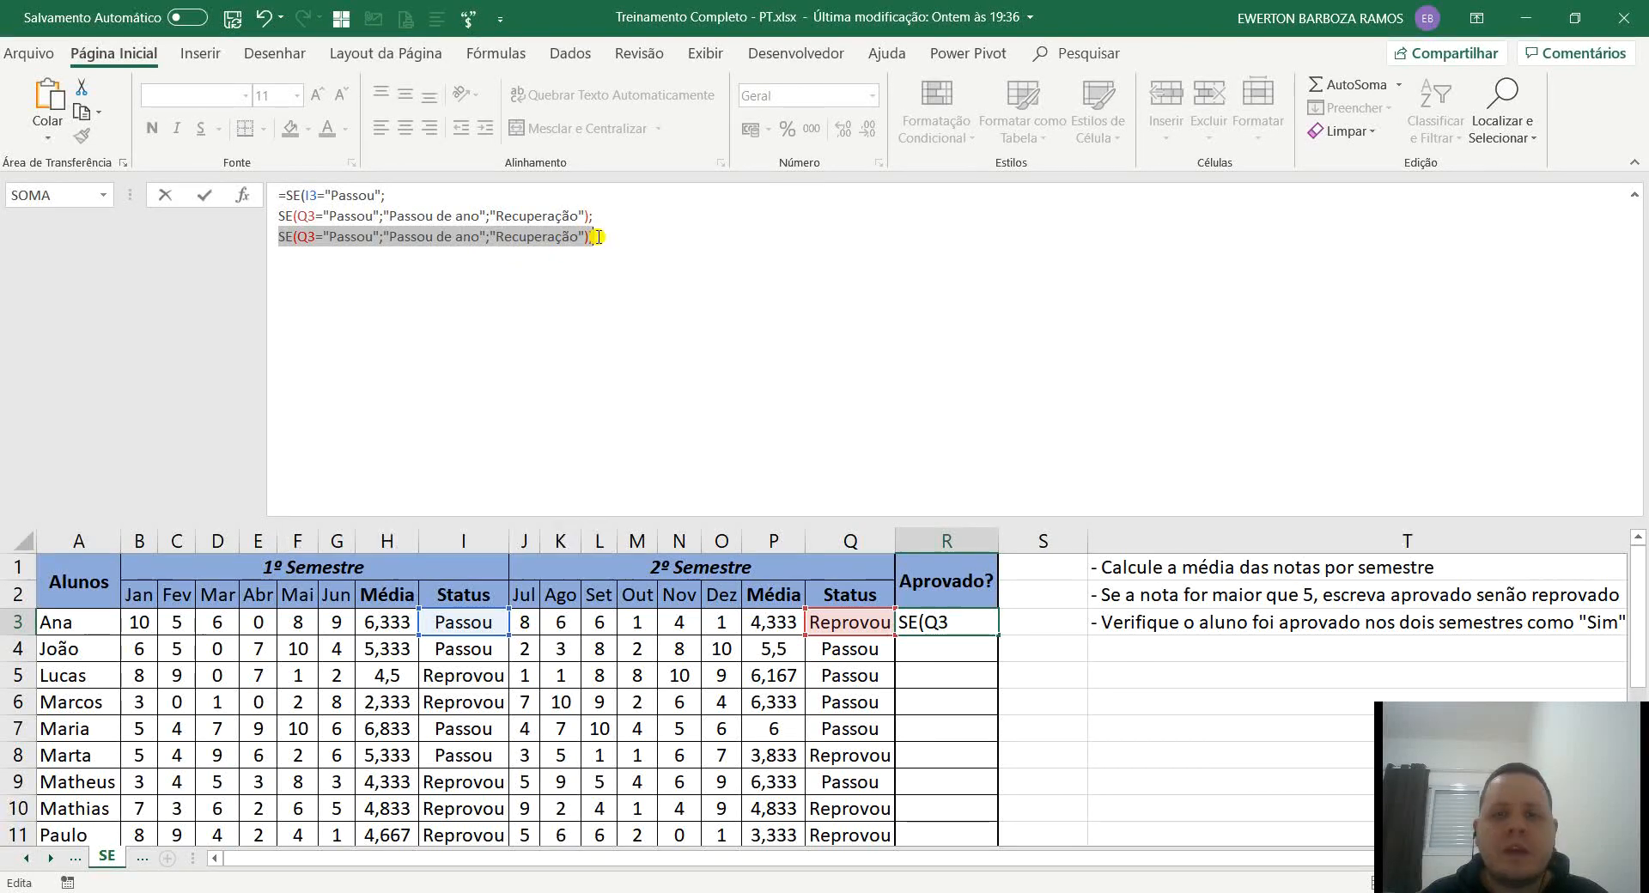
Commit the nested SE formula in R3, fill it down to R12 and auto-fit column R.
left_click(1635, 195)
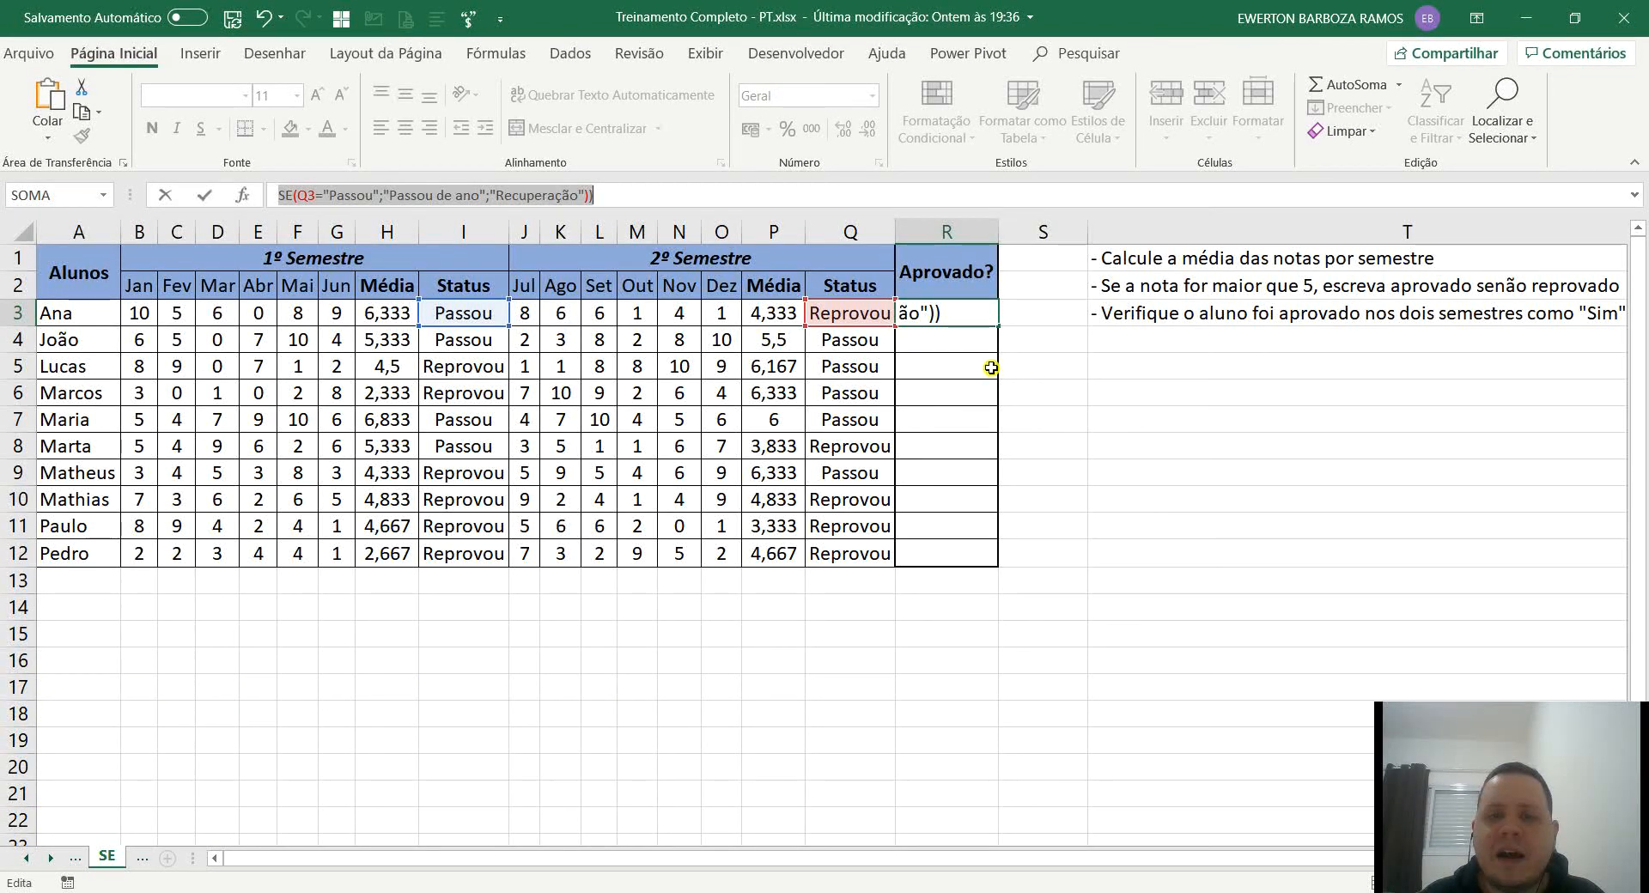
key("ctrl+Return")
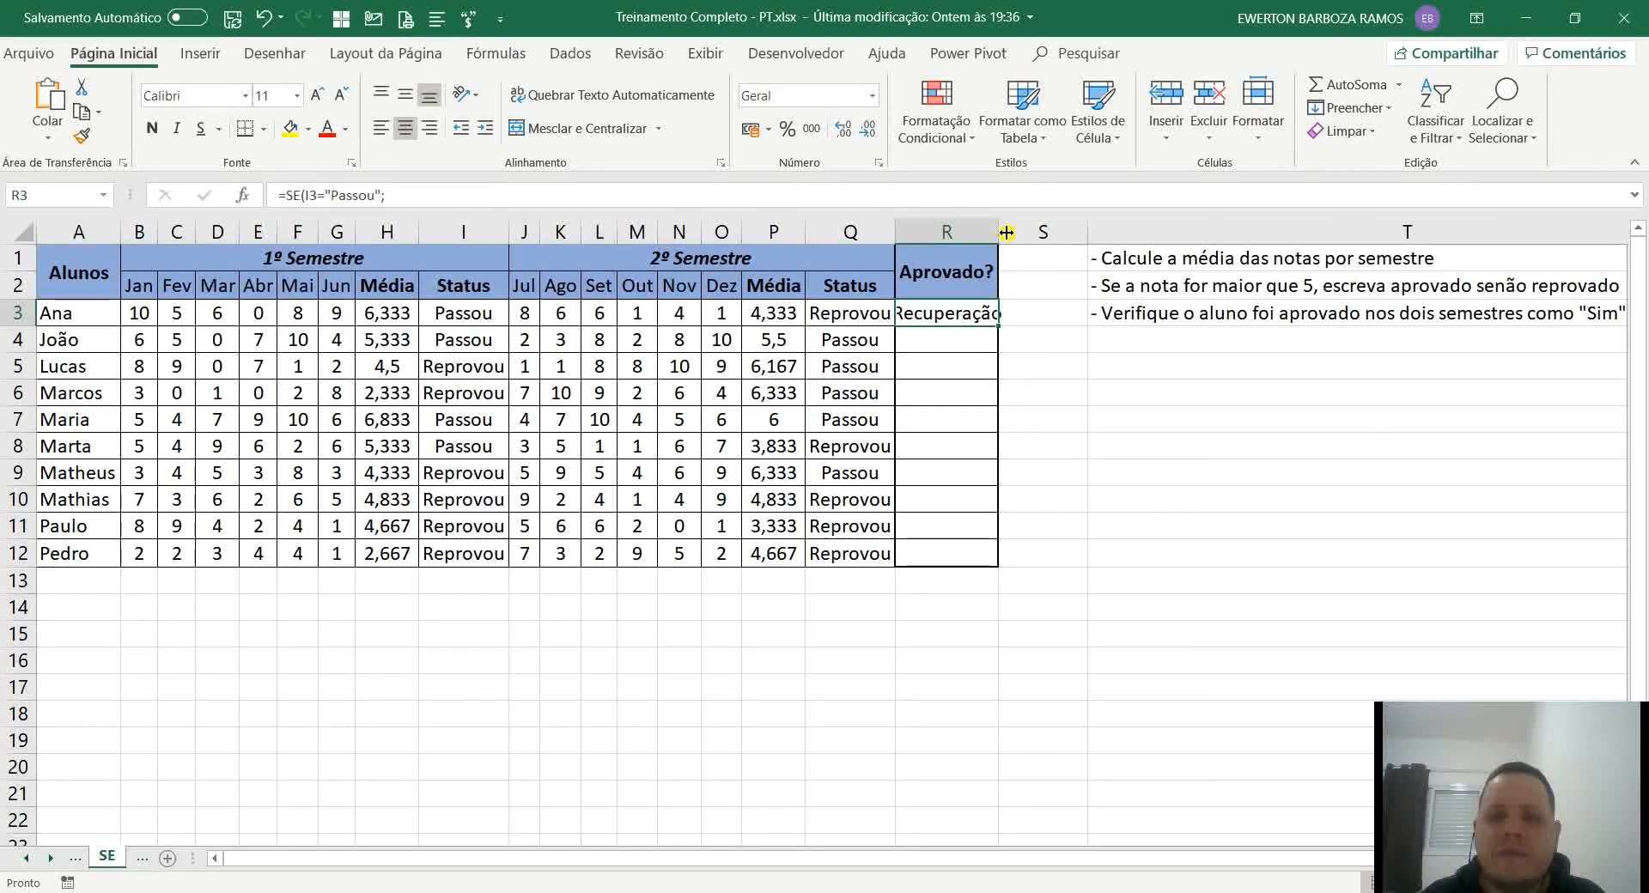
double_click(1008, 232)
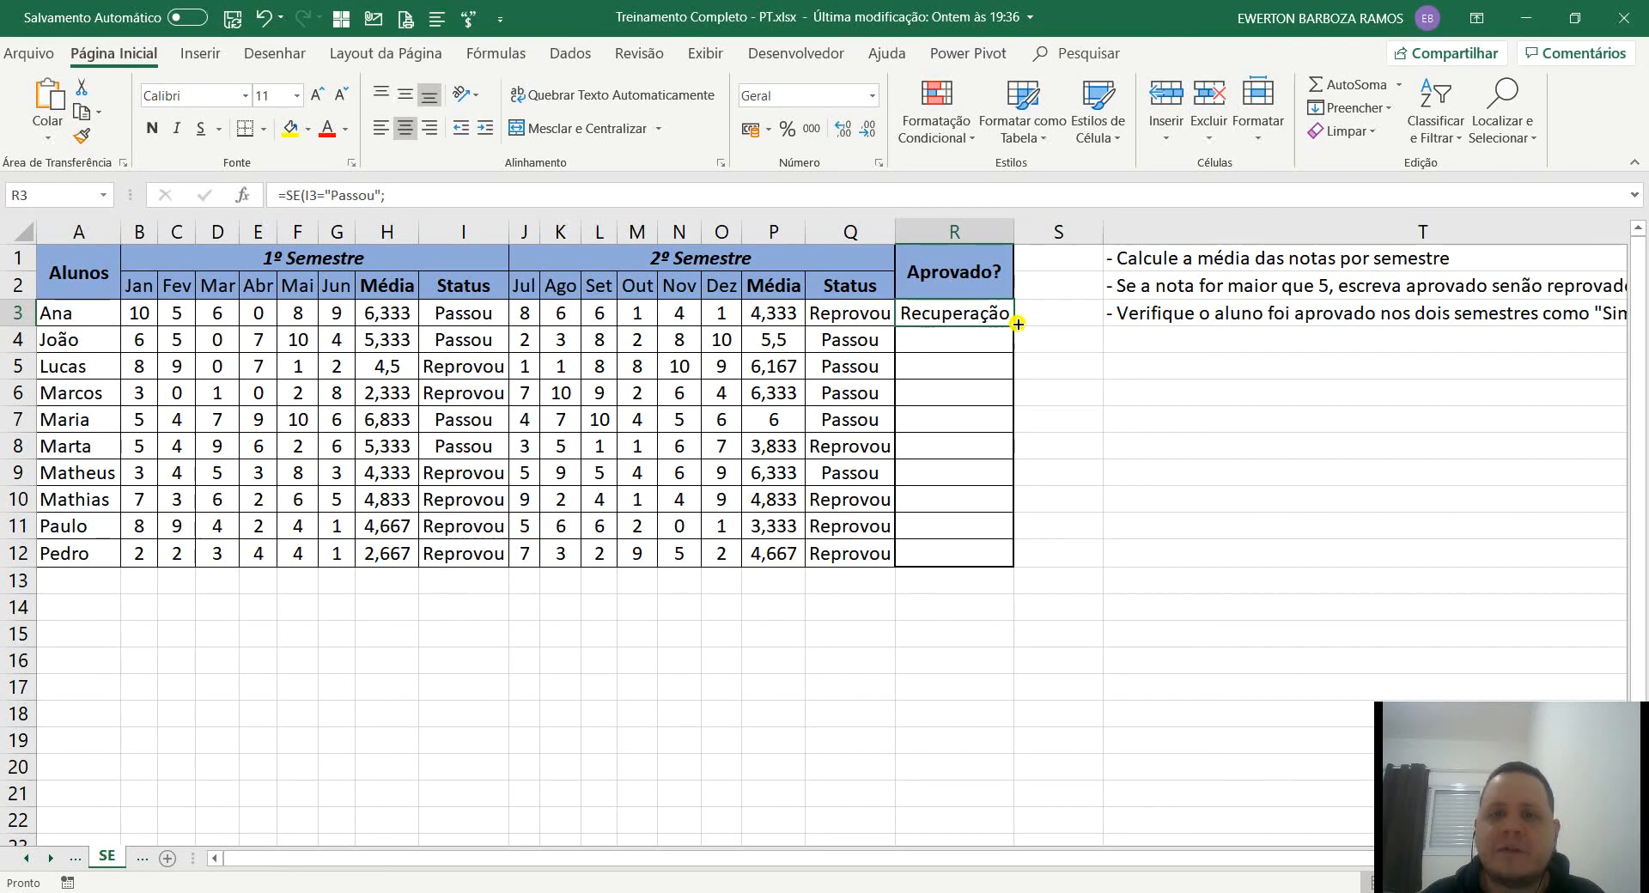
double_click(1016, 324)
double_click(1017, 224)
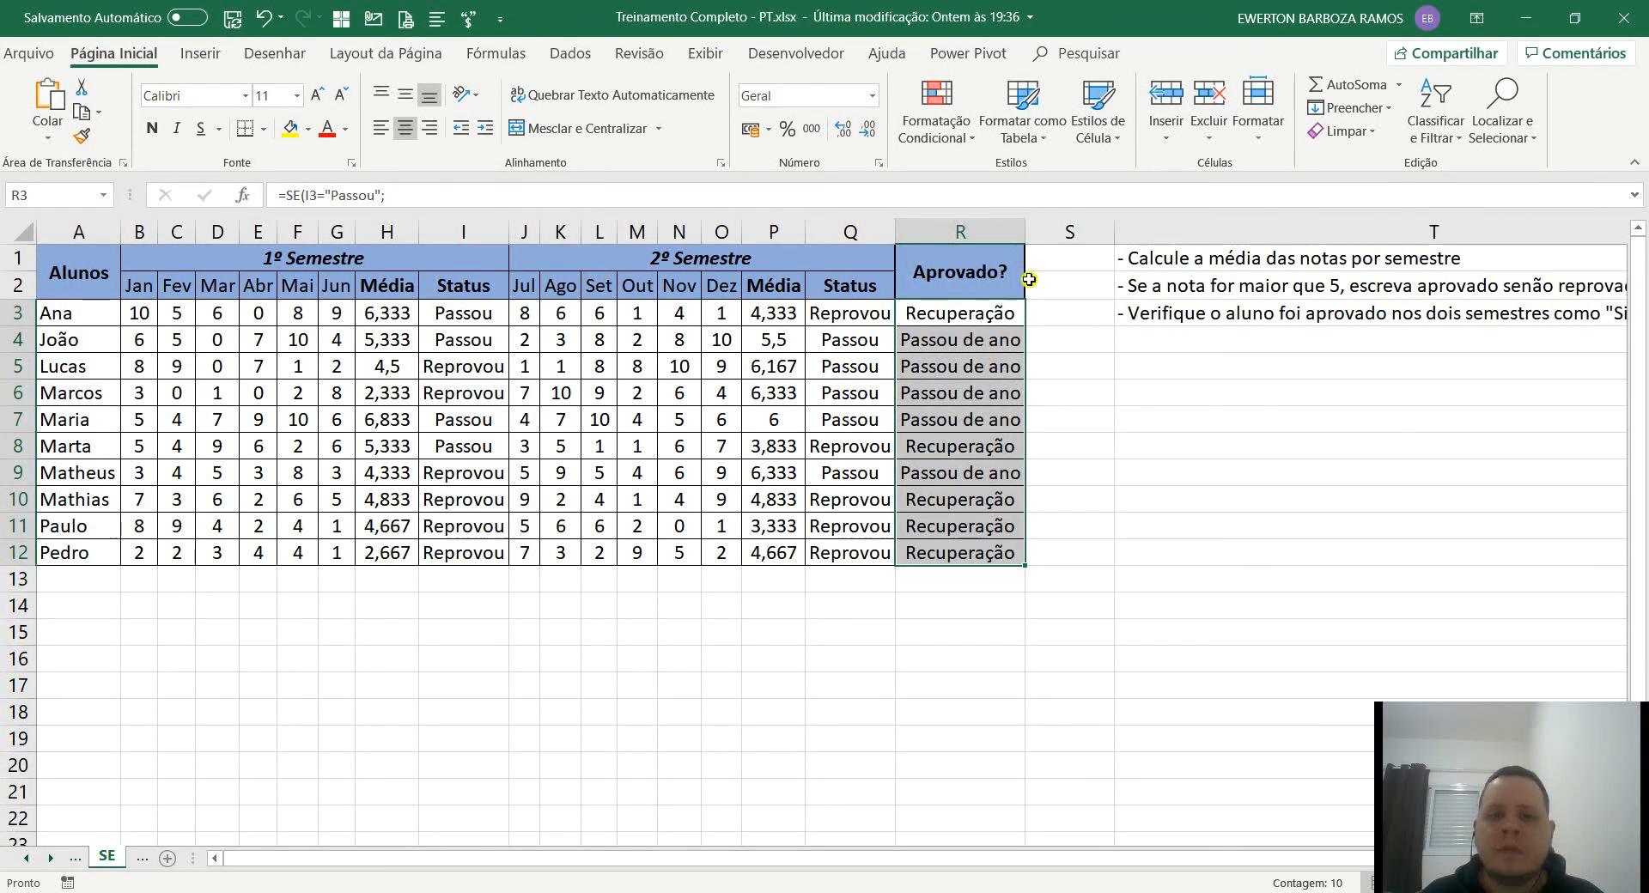
Check the Aprovado? results in R3 to R5 against the status of both semesters.
left_click(947, 316)
left_click(477, 324)
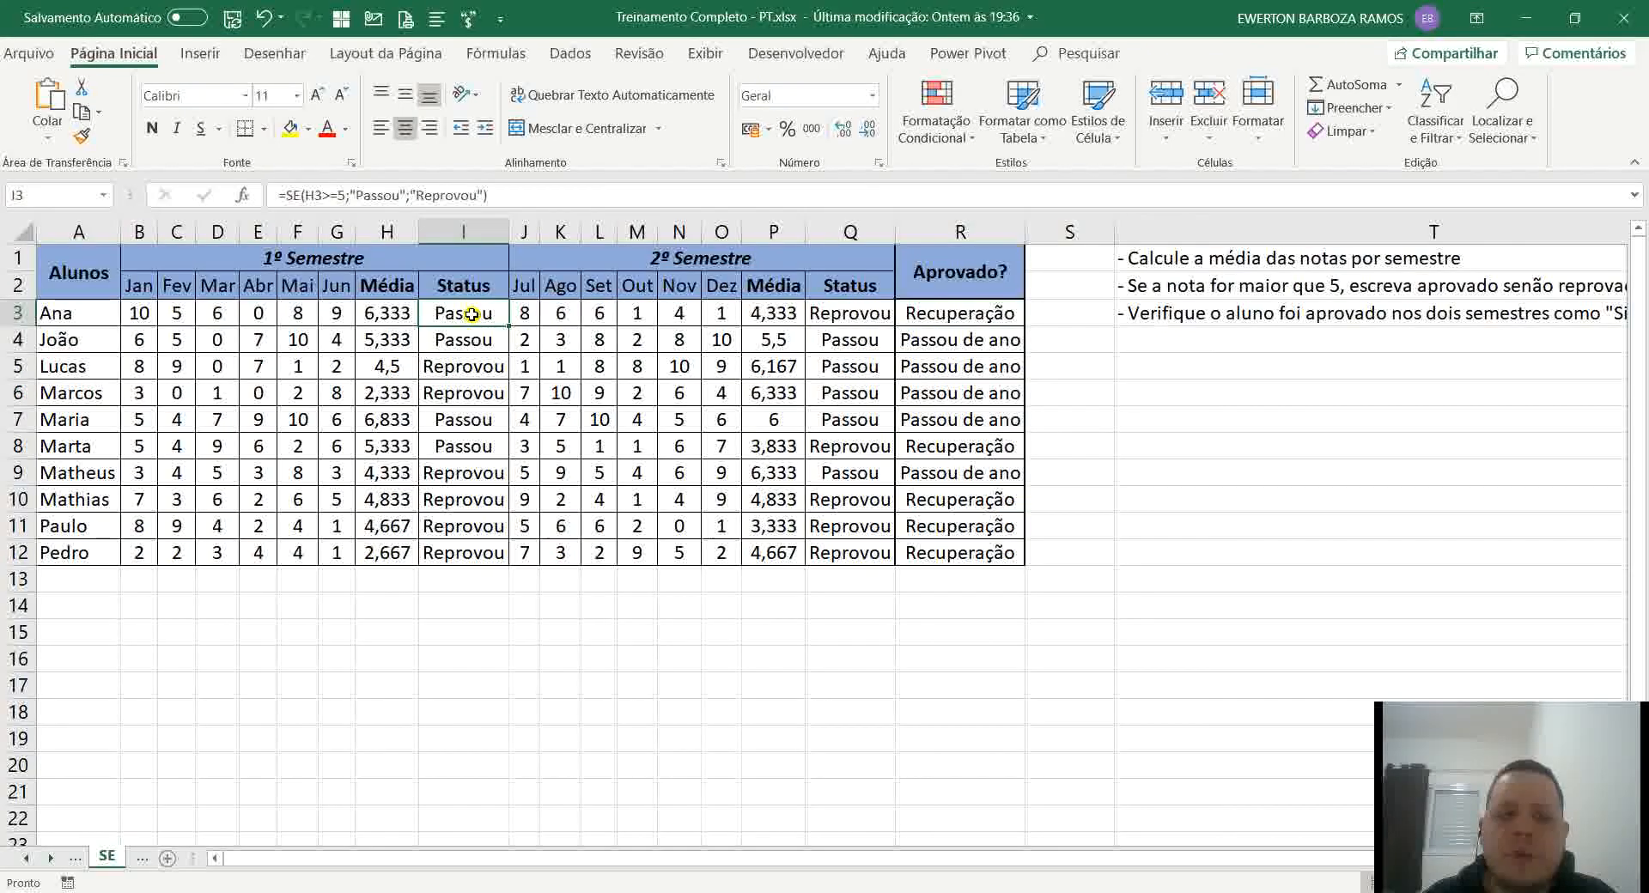
left_click(863, 313)
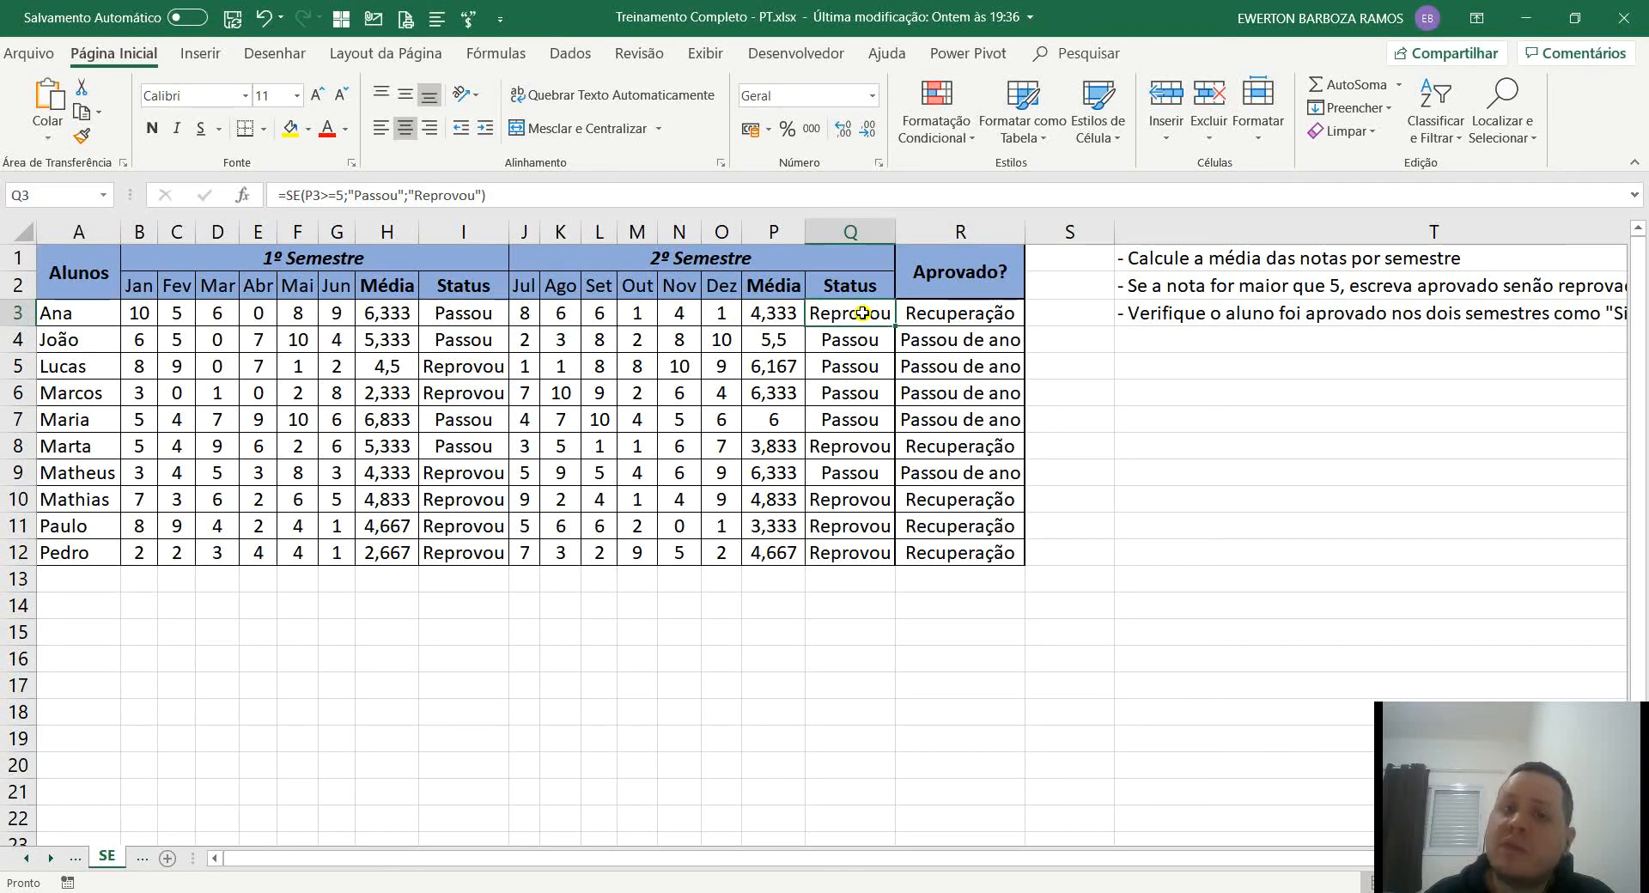
left_click(1012, 312)
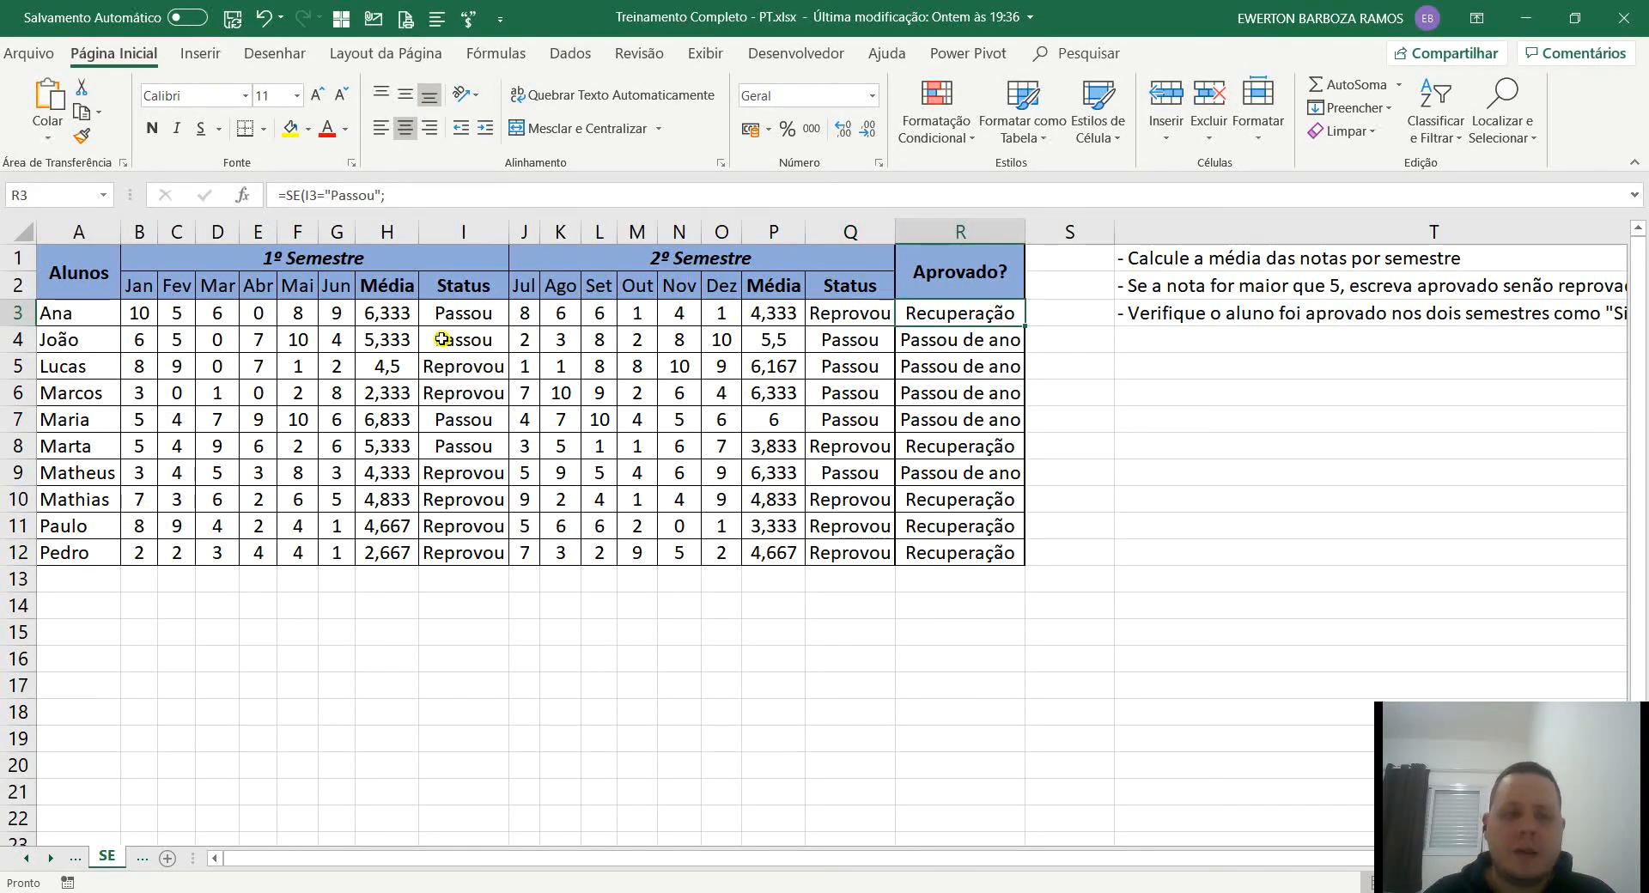
left_click_drag(444, 339, 442, 366)
left_click_drag(878, 347, 954, 365)
left_click(953, 352)
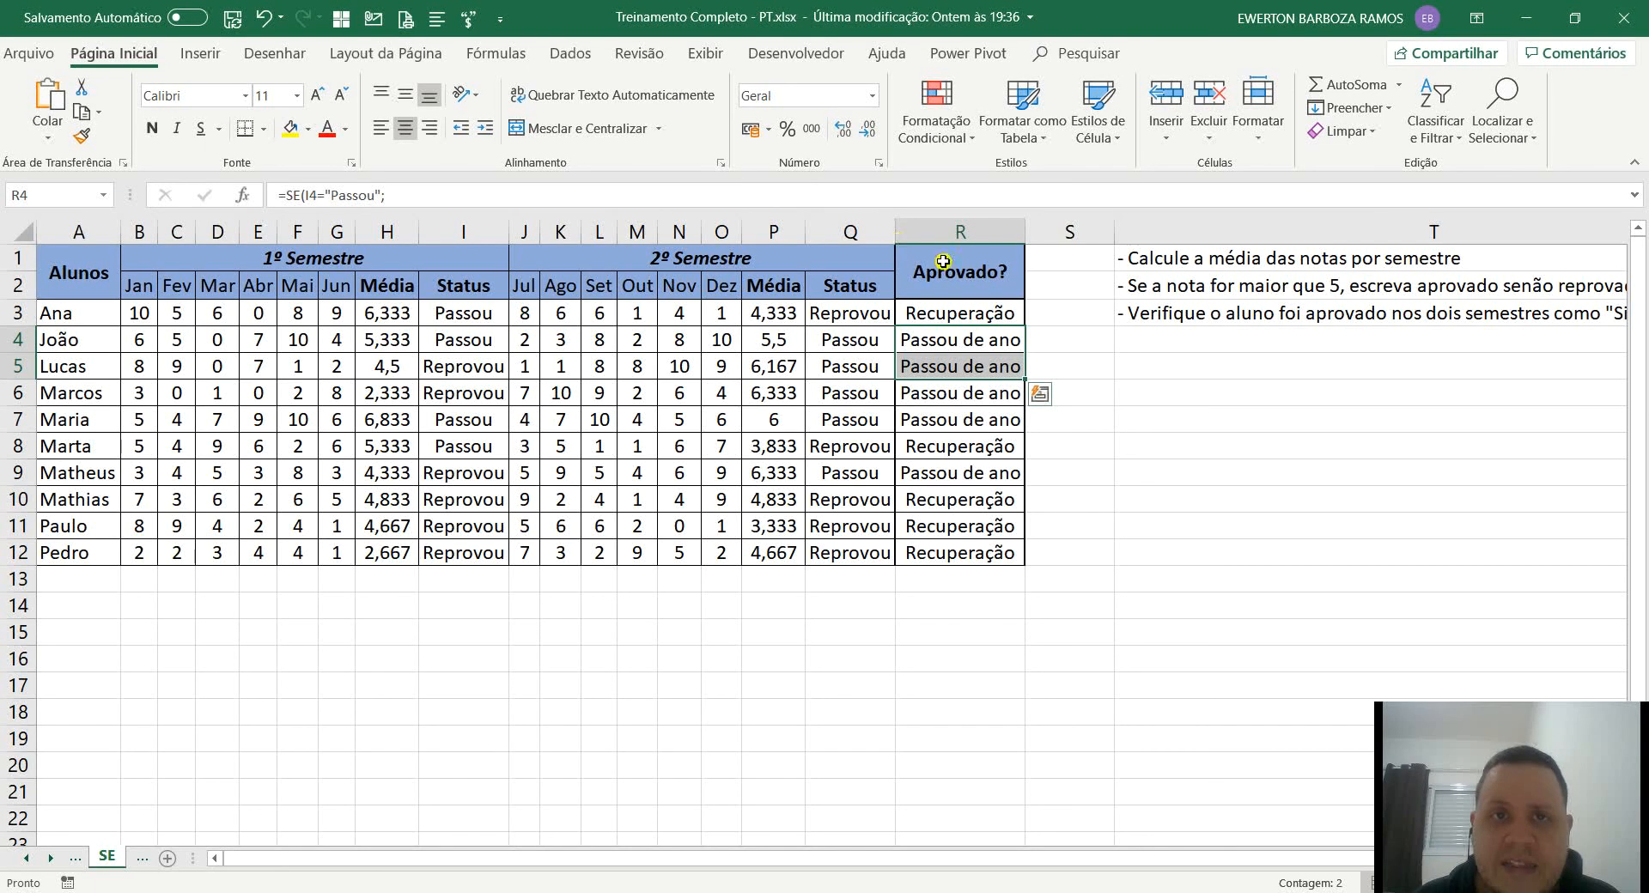
left_click(988, 311)
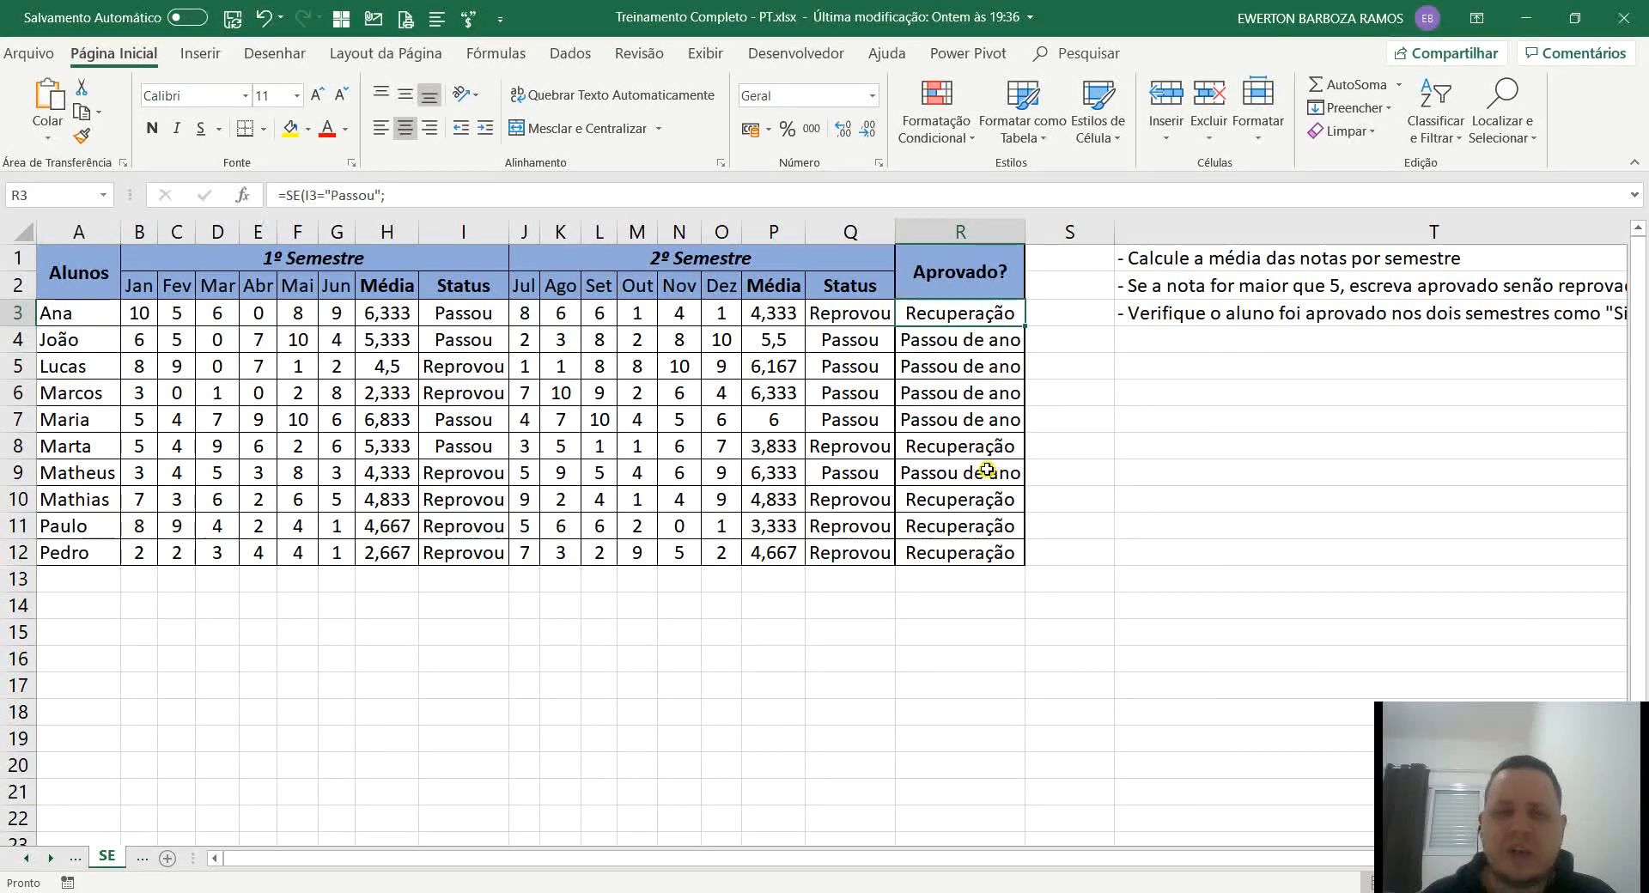